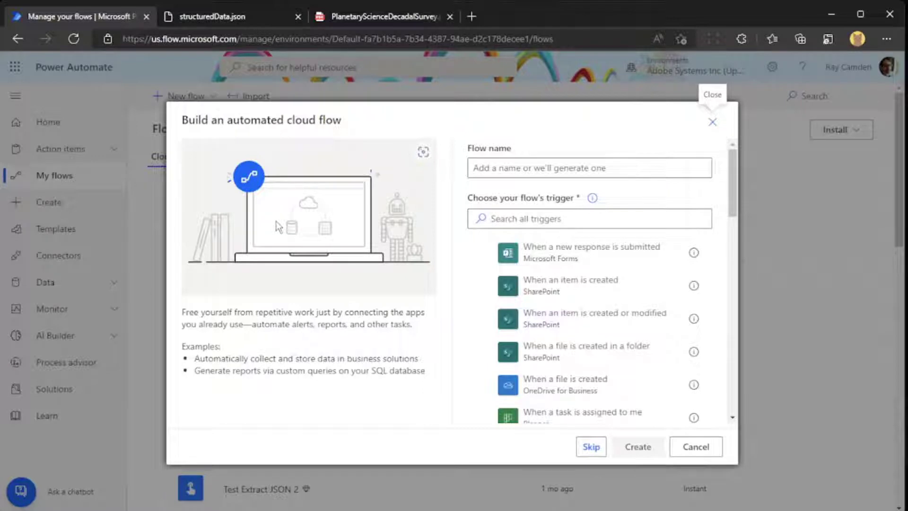
- Create an automated cloud flow named RayLiveJune29 with the SharePoint trigger "When a file is created in a folder"
click(563, 350)
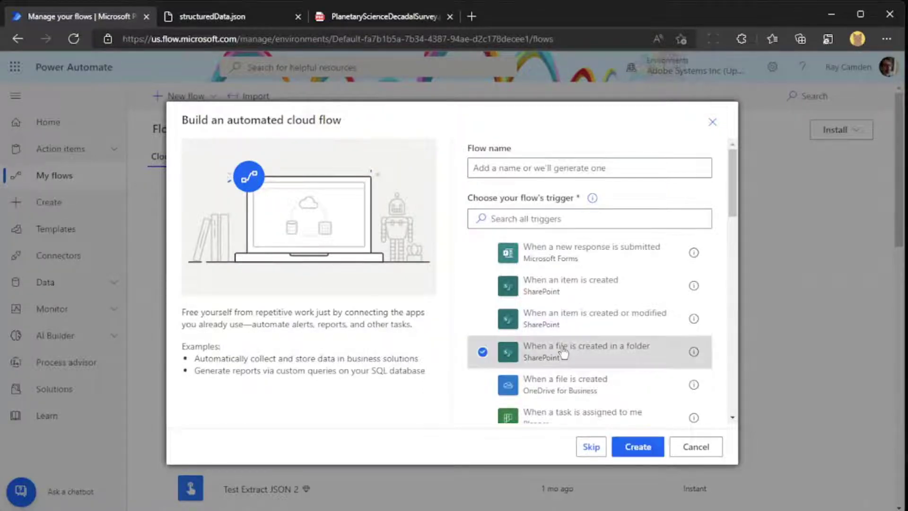
click(551, 169)
text(Ray)
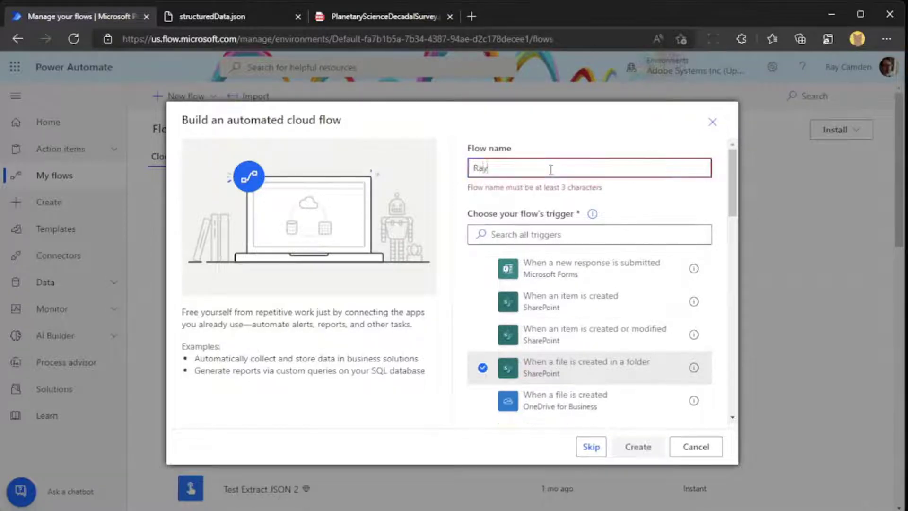
text(Live)
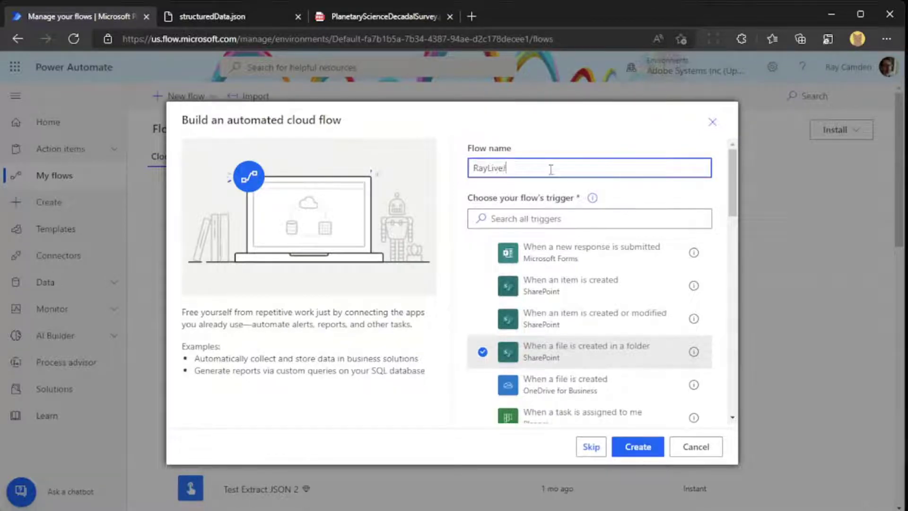
text(June29)
click(618, 446)
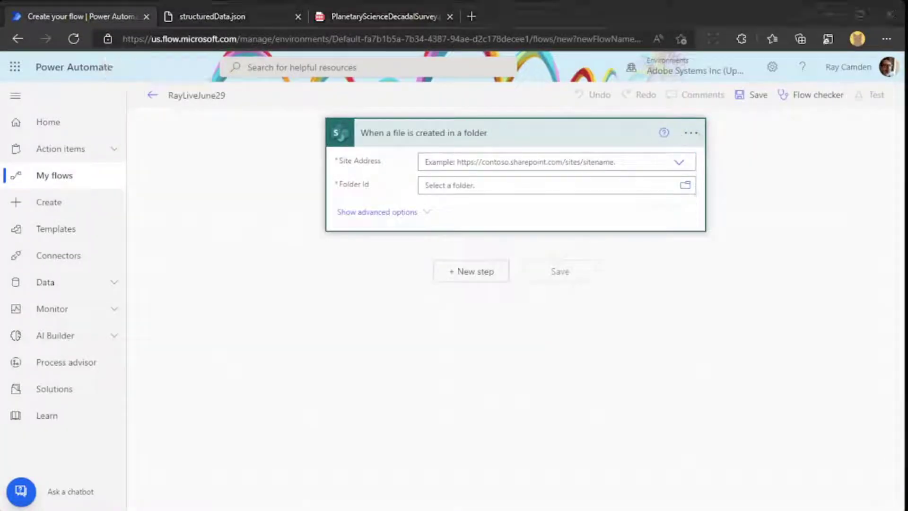
- Set the trigger's site address to the Document Services Evangelism SharePoint site
click(667, 161)
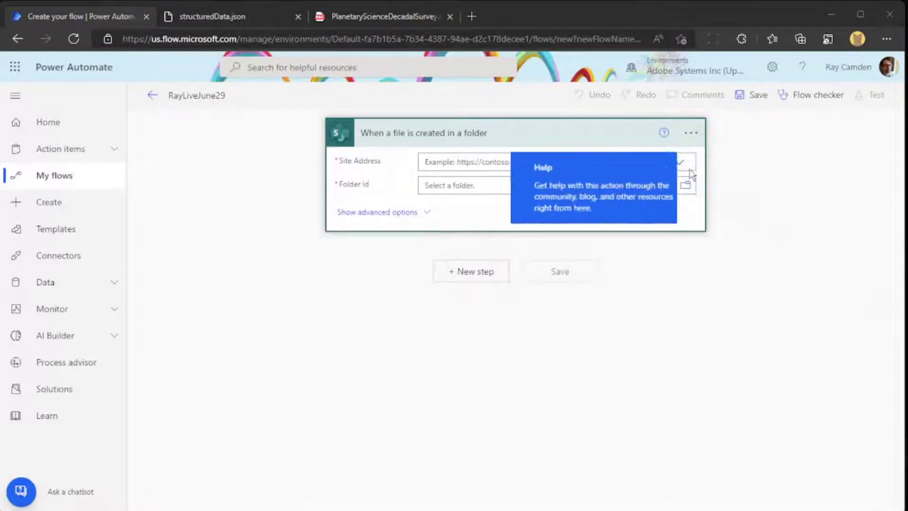
click(665, 164)
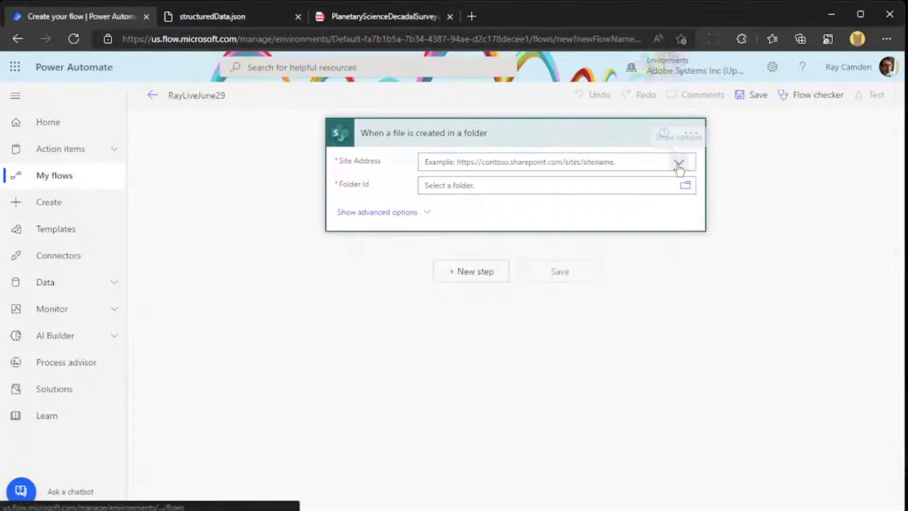
click(679, 162)
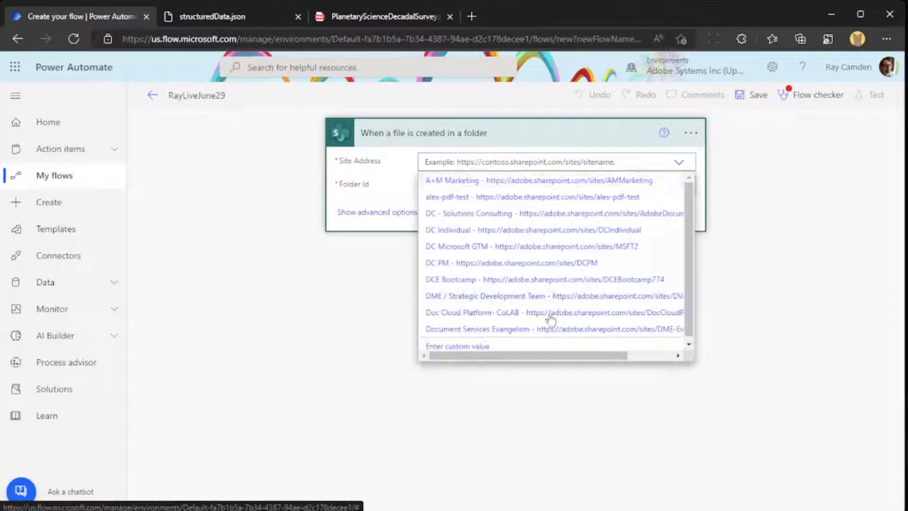
click(554, 330)
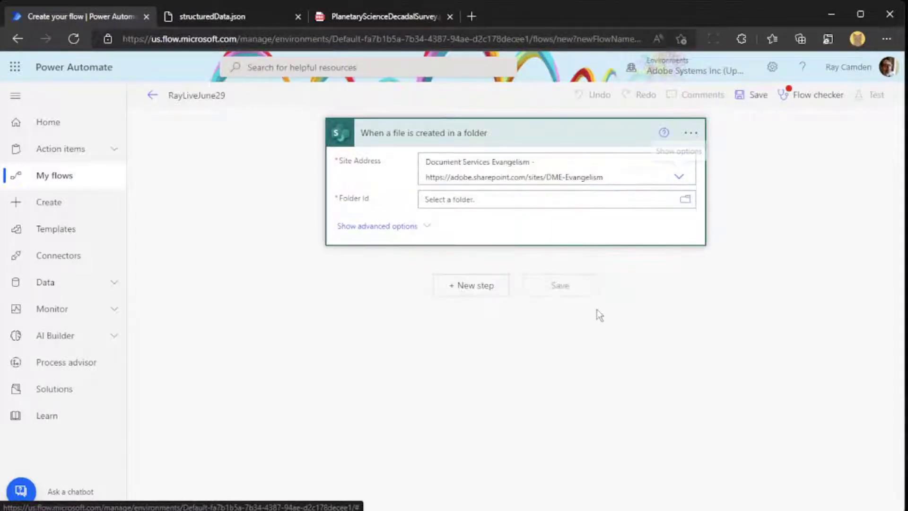
- Set the trigger's folder to /Shared Documents/Raytest/forPDFPAtest
click(683, 201)
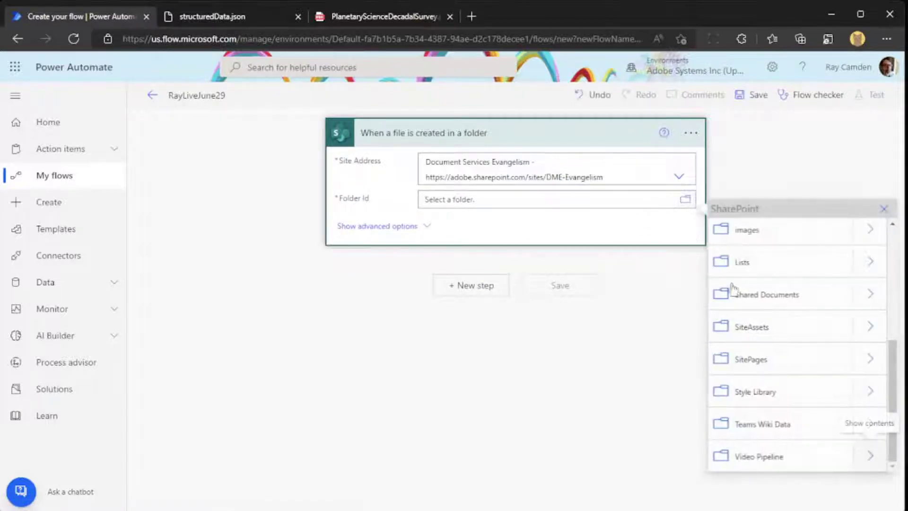
scroll(737, 304, up, 2)
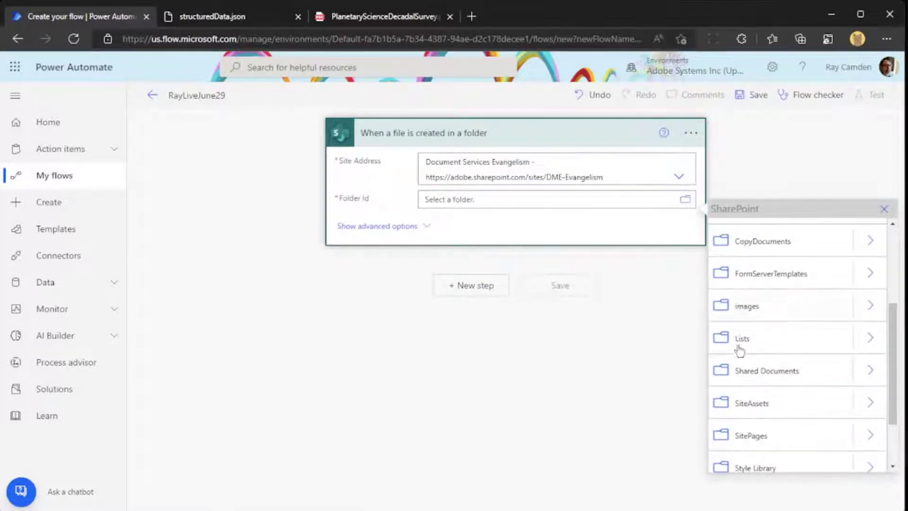
click(872, 371)
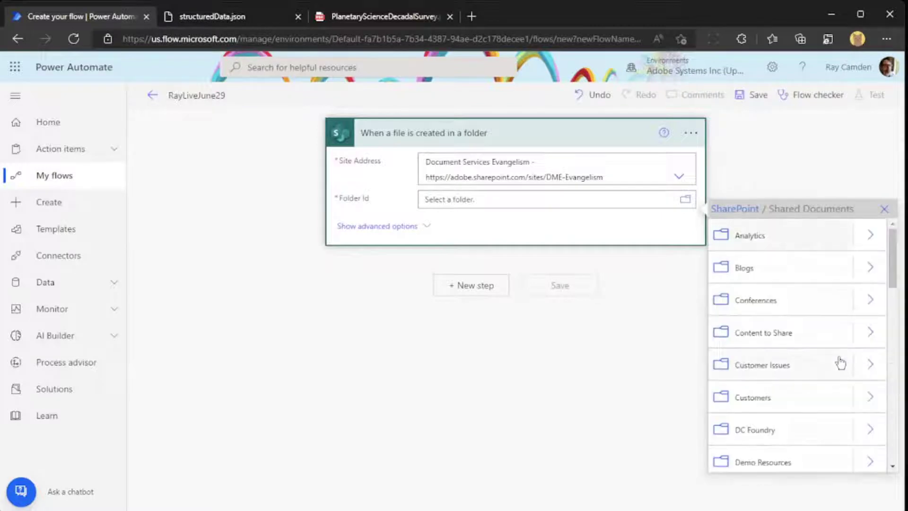
scroll(841, 362, down, 2)
scroll(841, 363, down, 12)
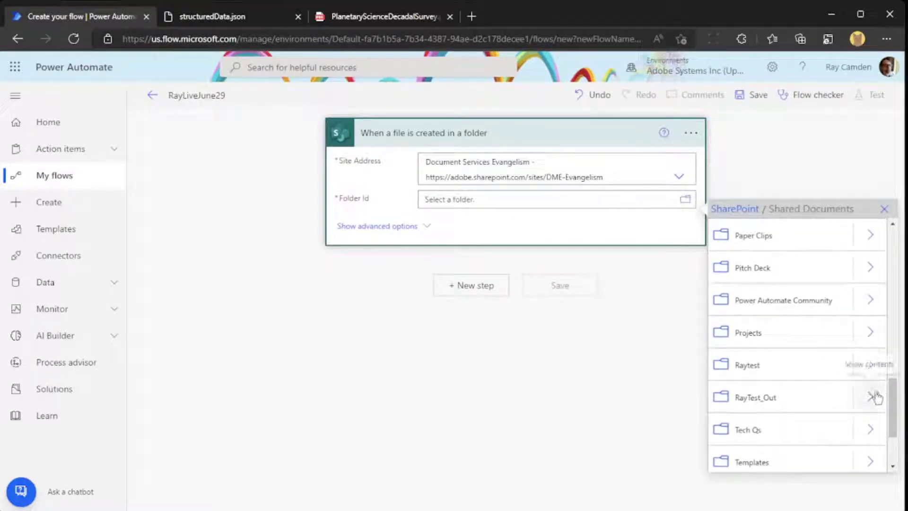
click(868, 368)
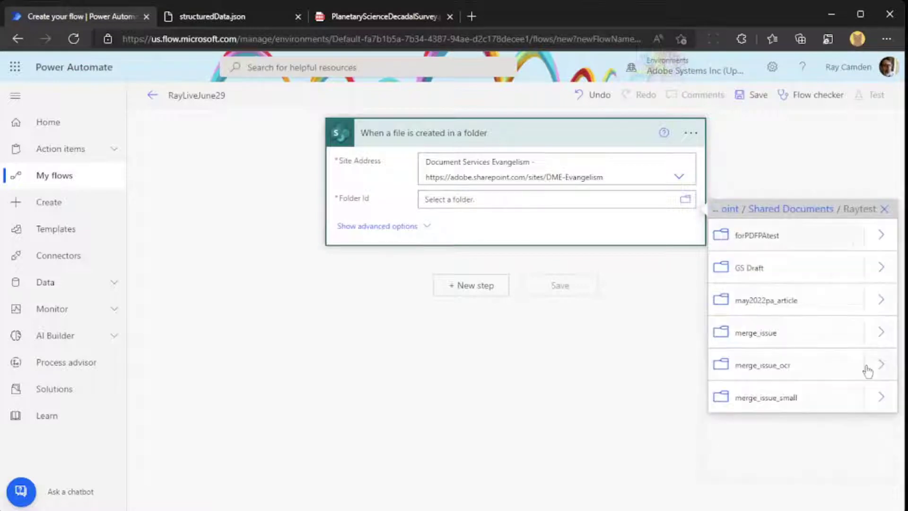
click(751, 241)
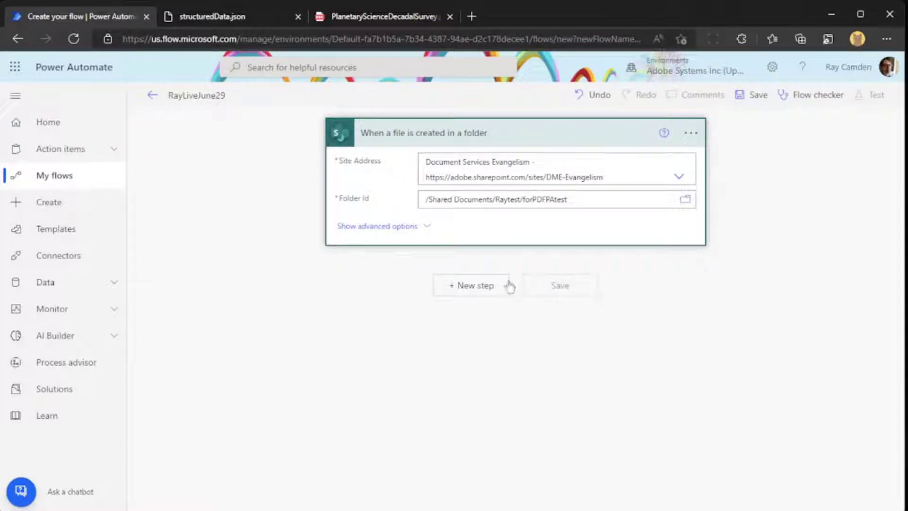
- Add the Adobe PDF Services action "Extract PDF Structure in a JSON Object" after the trigger
click(487, 288)
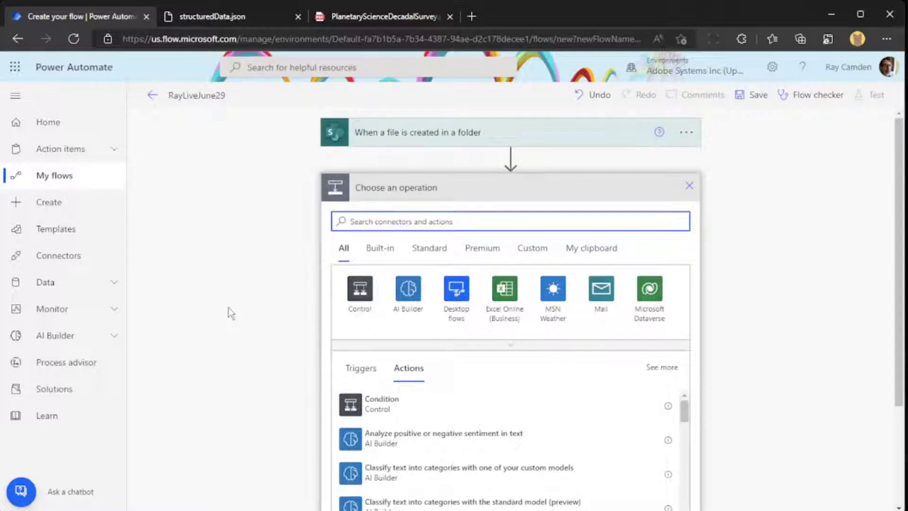
text(adi)
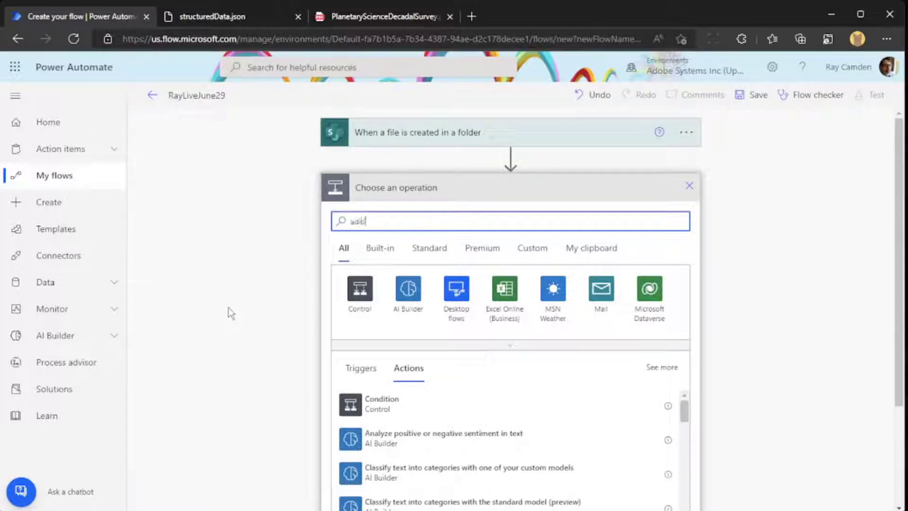
text(obe)
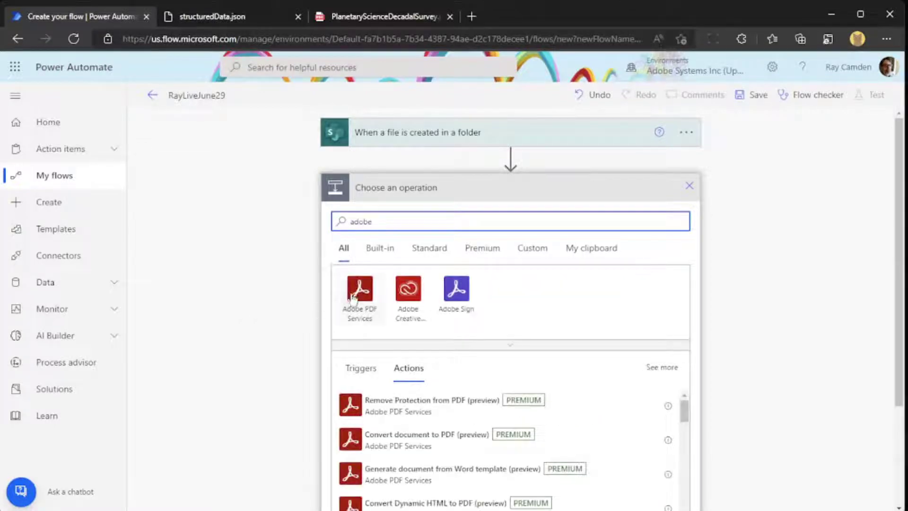
click(359, 289)
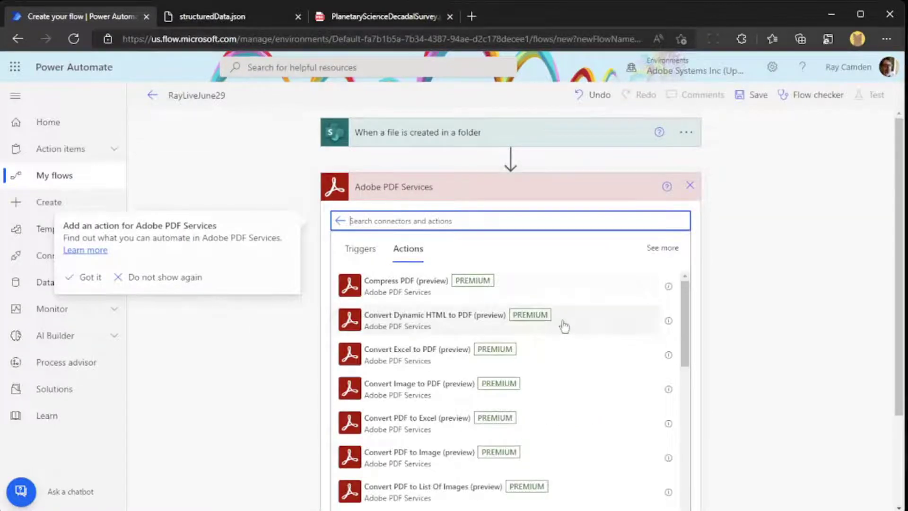
text(ex)
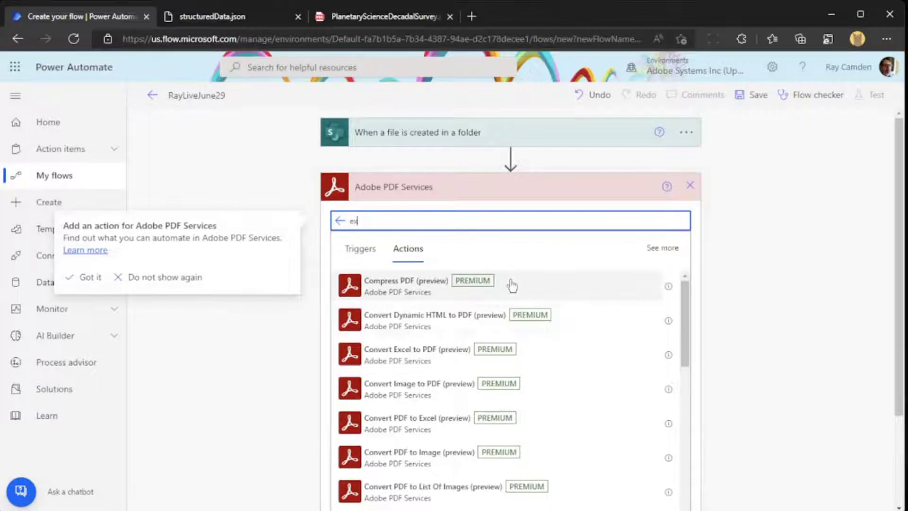
text(trac)
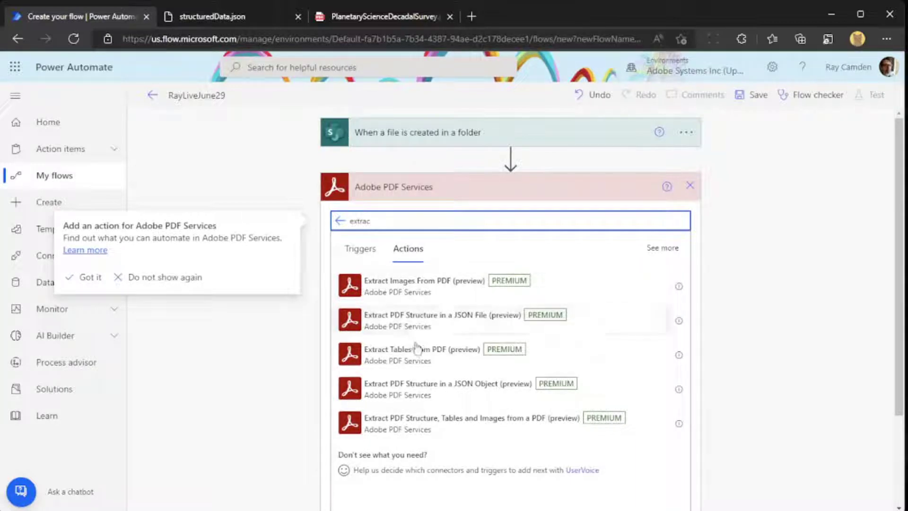
click(417, 383)
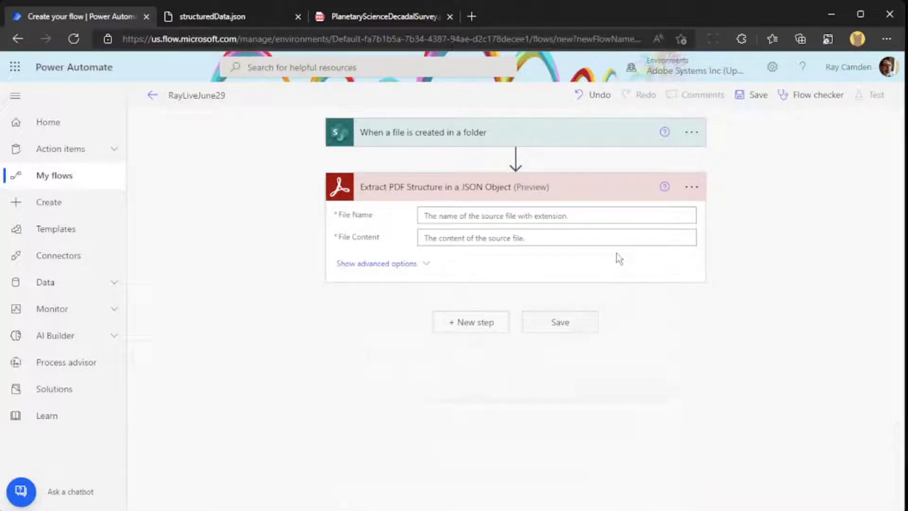
- Fill the extract action's file content with the trigger's File Content and set its file name to file.pdf
click(598, 242)
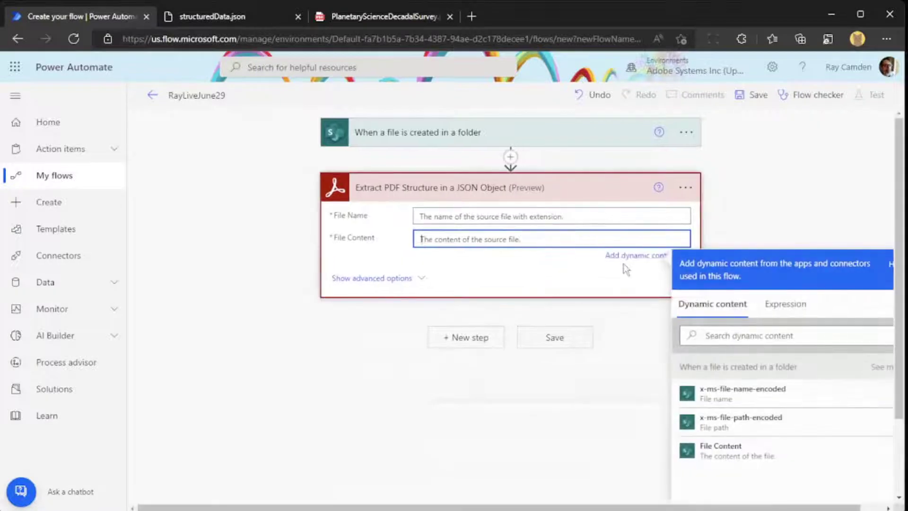
click(717, 454)
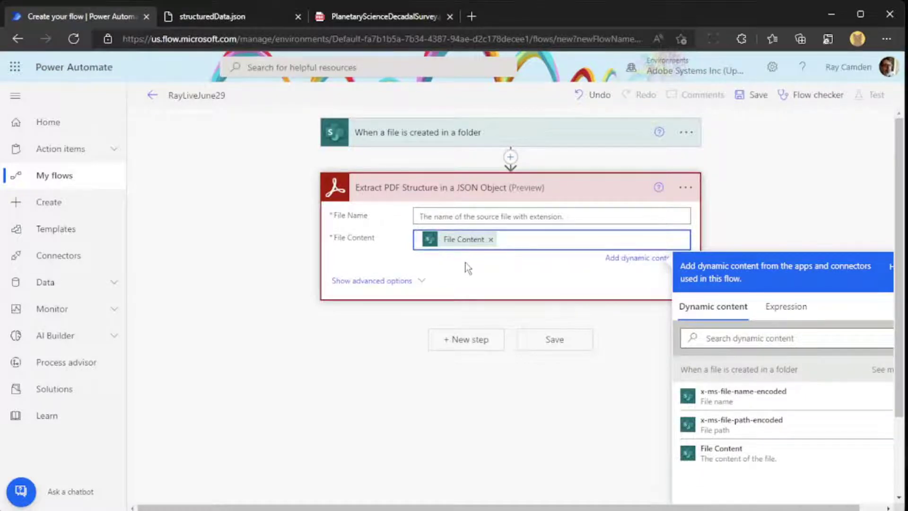
click(487, 218)
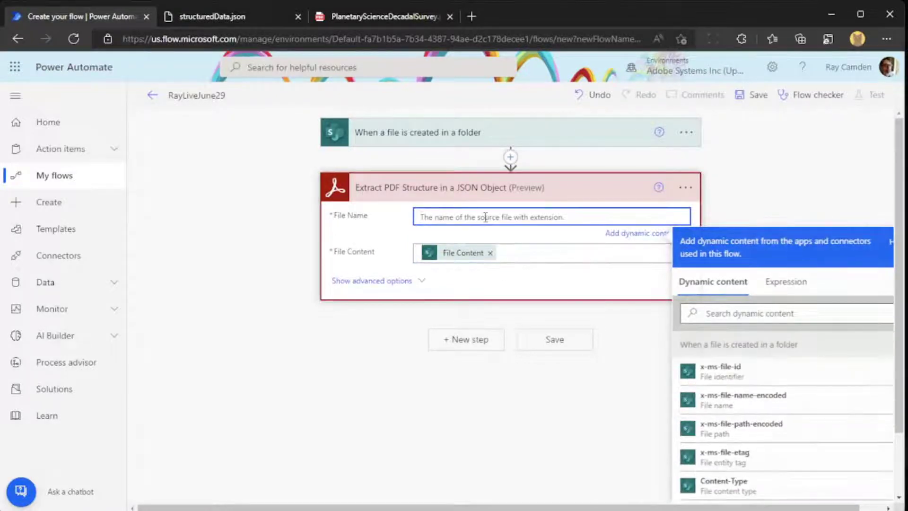
text(file.pdf)
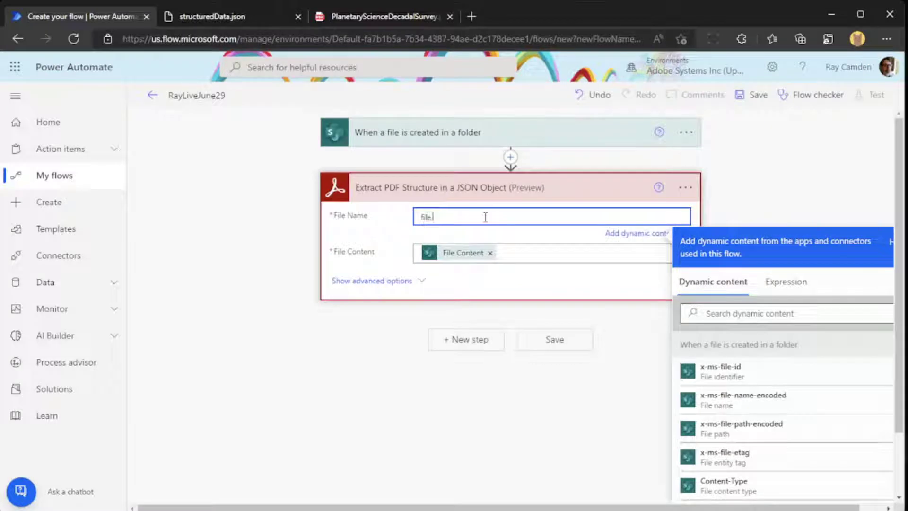
- Reveal the extract action's advanced options and set Get Styling Information to No
click(410, 281)
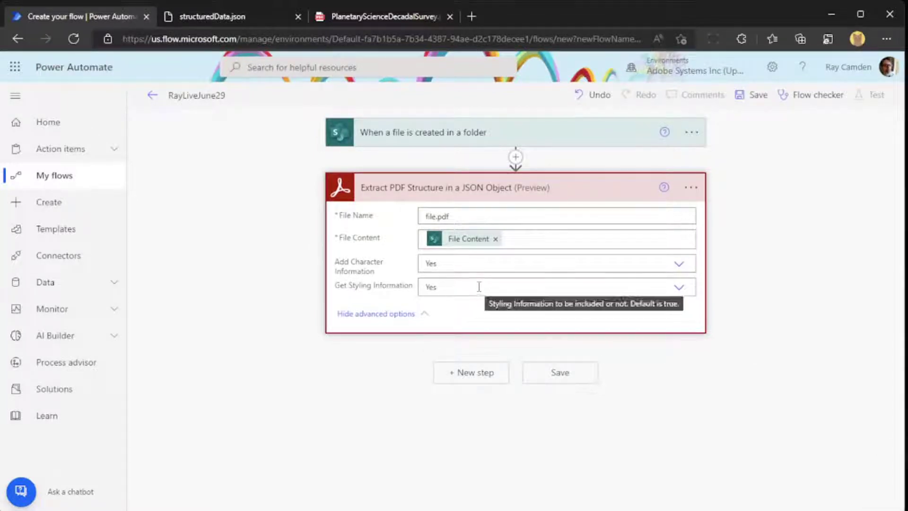
click(479, 286)
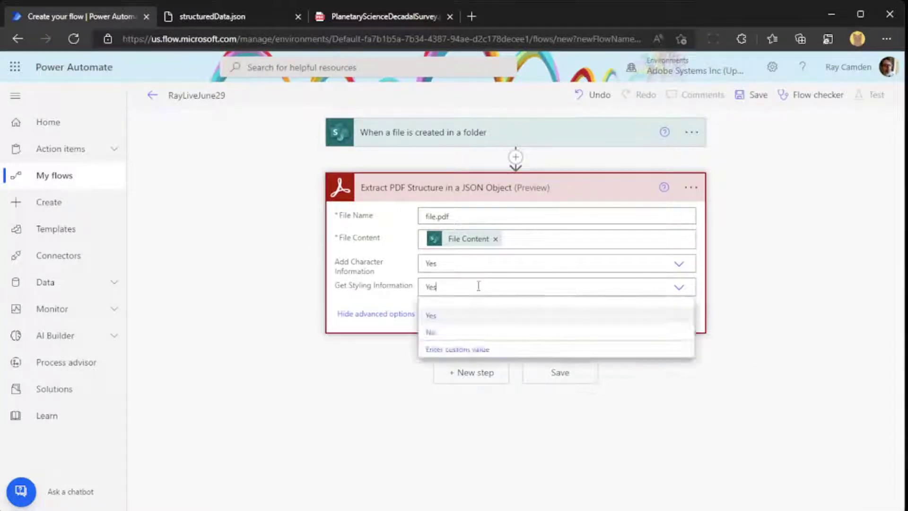
click(612, 334)
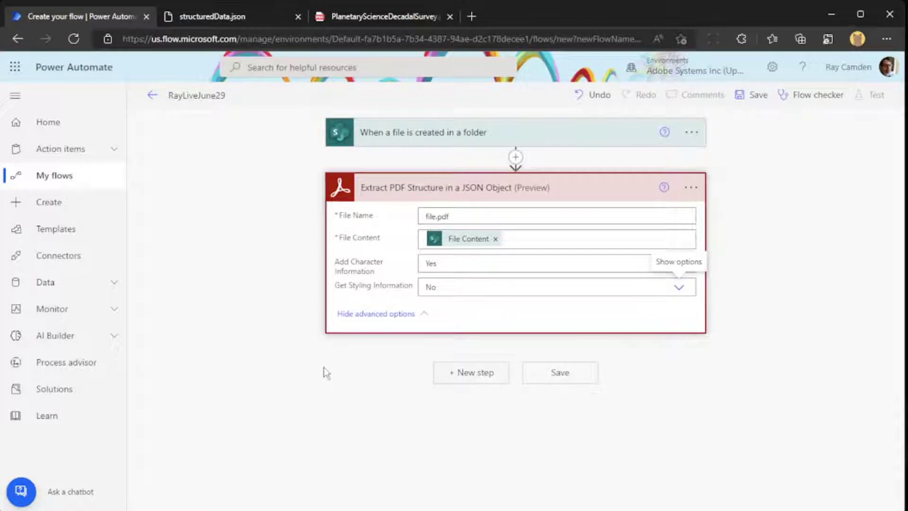
- Examine the element, font, path and table entries in the extracted structuredData.json file
click(214, 15)
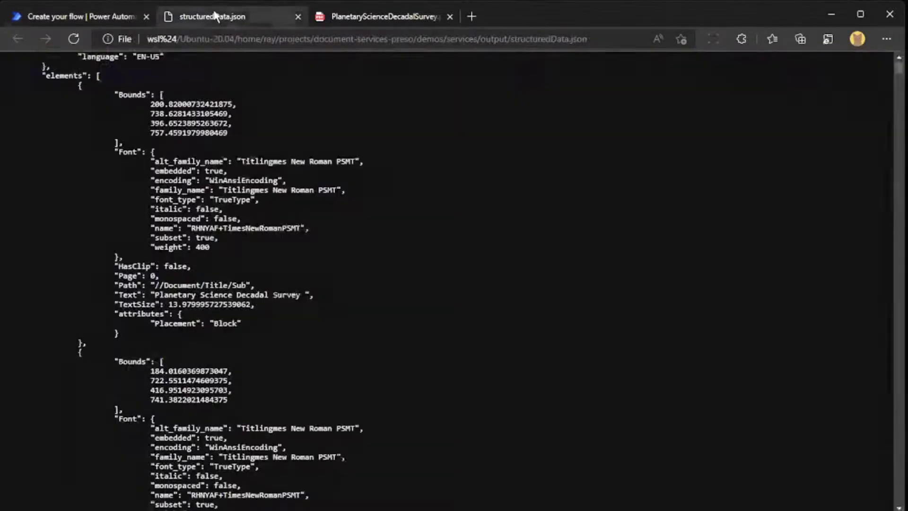
scroll(572, 262, up, 4)
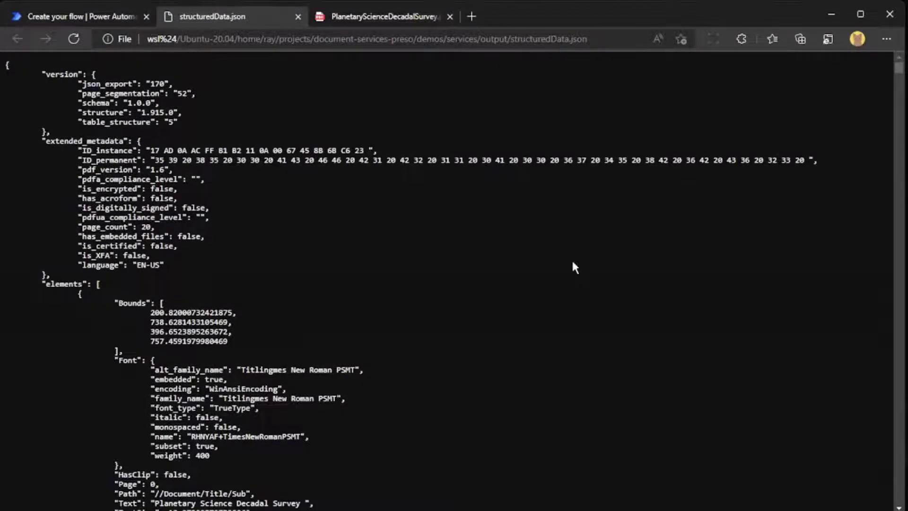
scroll(573, 262, down, 20)
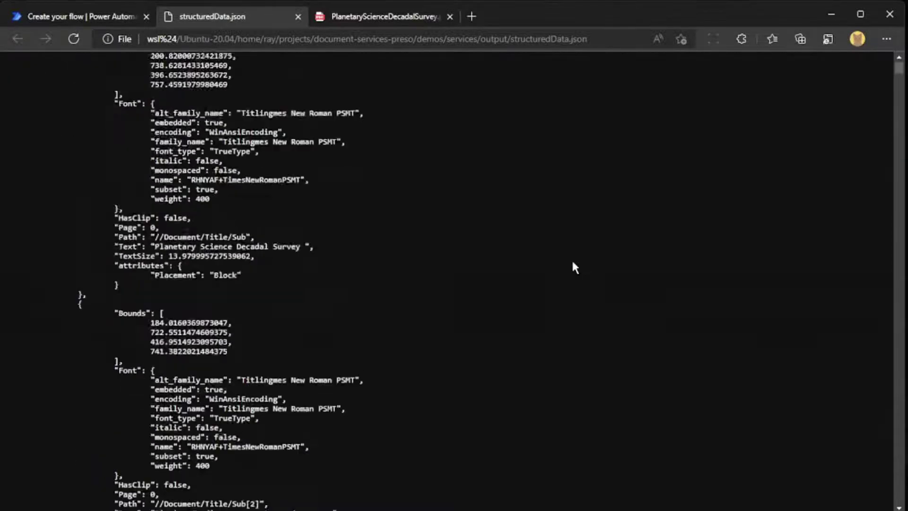
scroll(574, 267, down, 20)
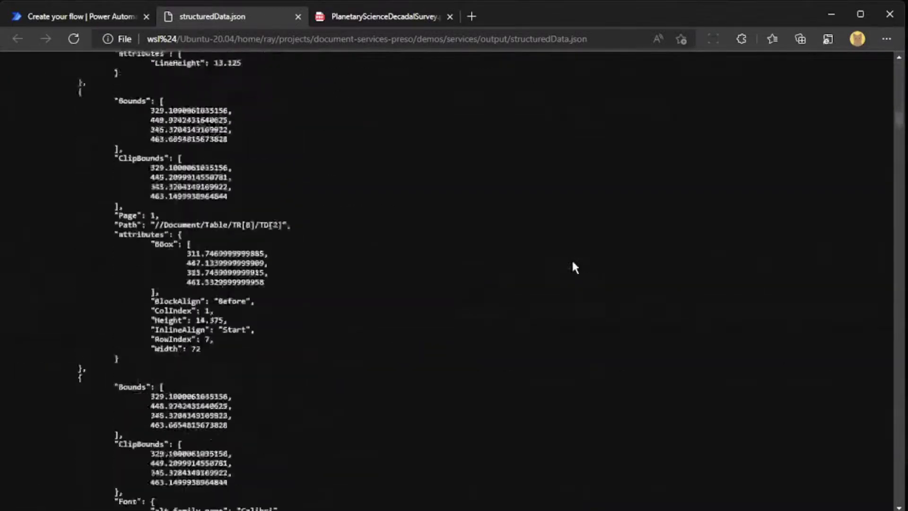
scroll(574, 267, down, 12)
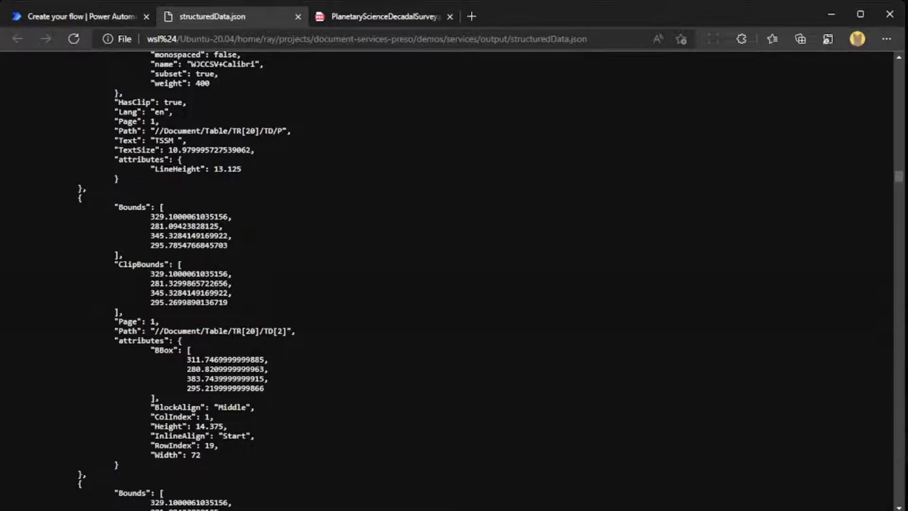
scroll(310, 397, up, 1)
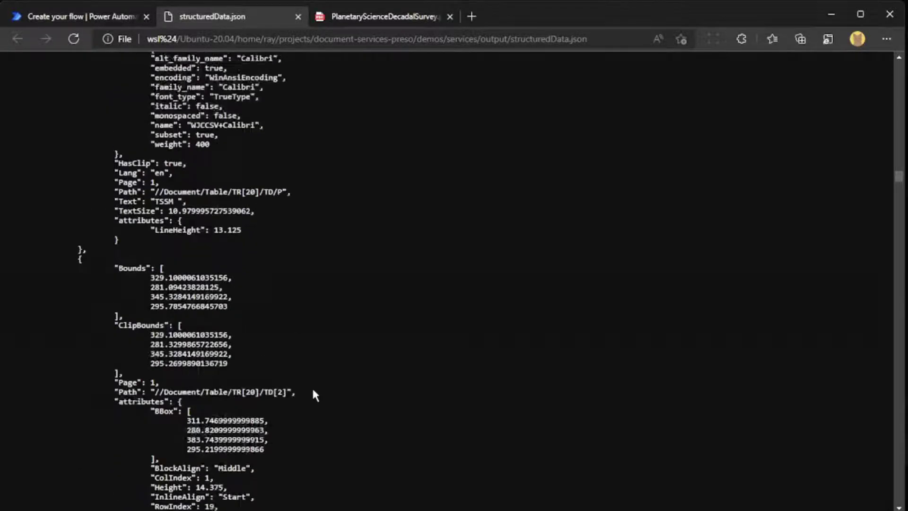
scroll(313, 392, up, 4)
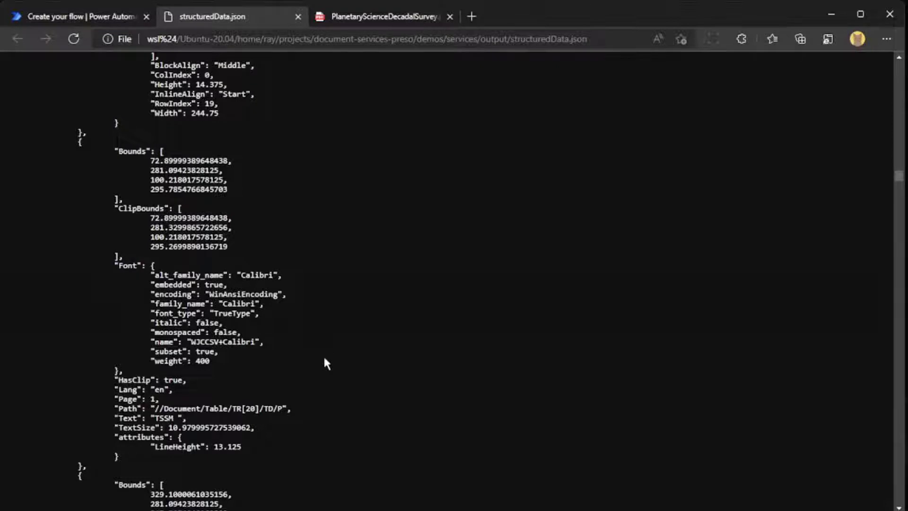
- Return to the flow and add the Data Operation action Parse JSON after the PDF extraction
click(56, 19)
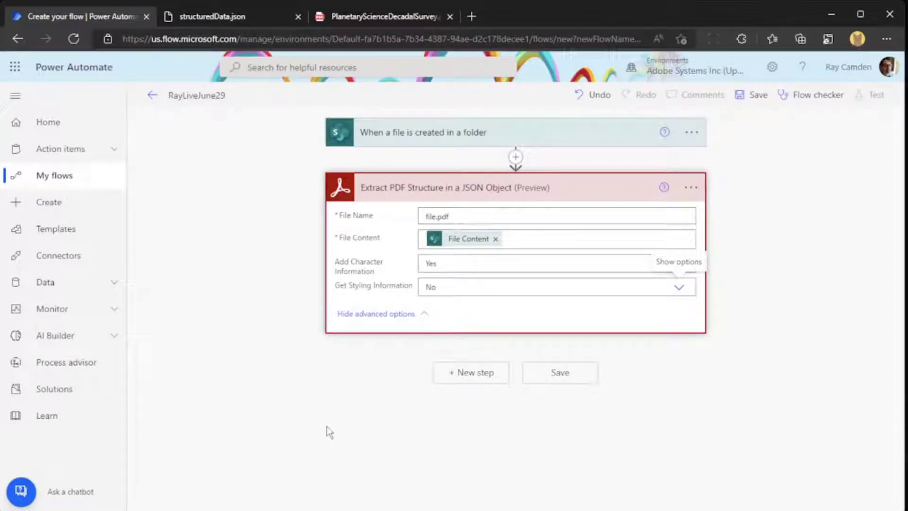
click(471, 376)
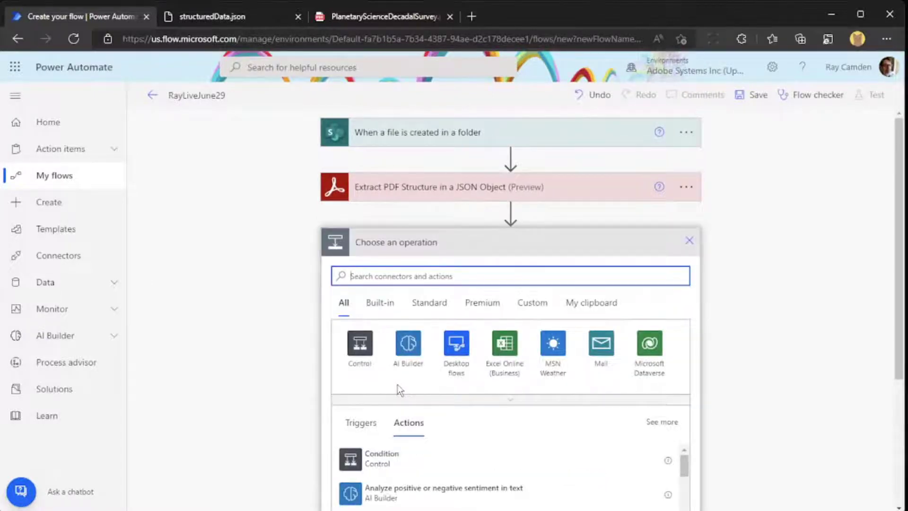
text(parse)
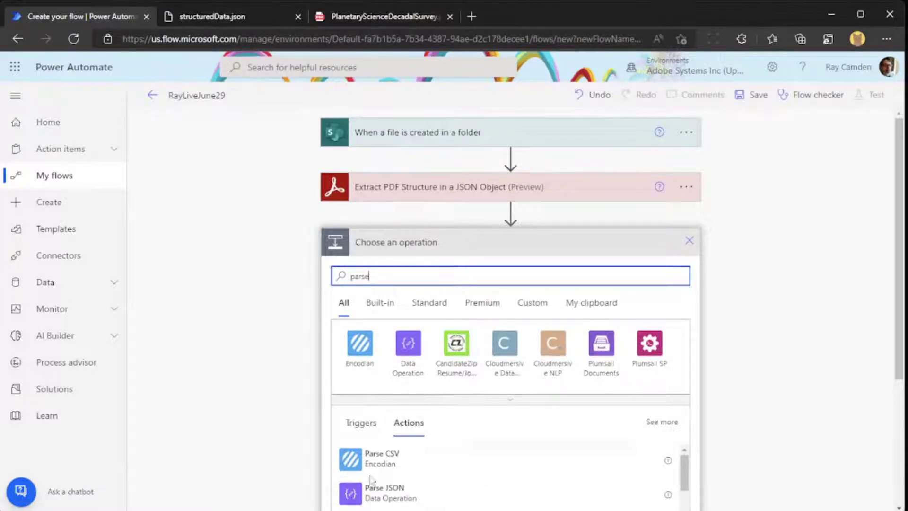
click(376, 492)
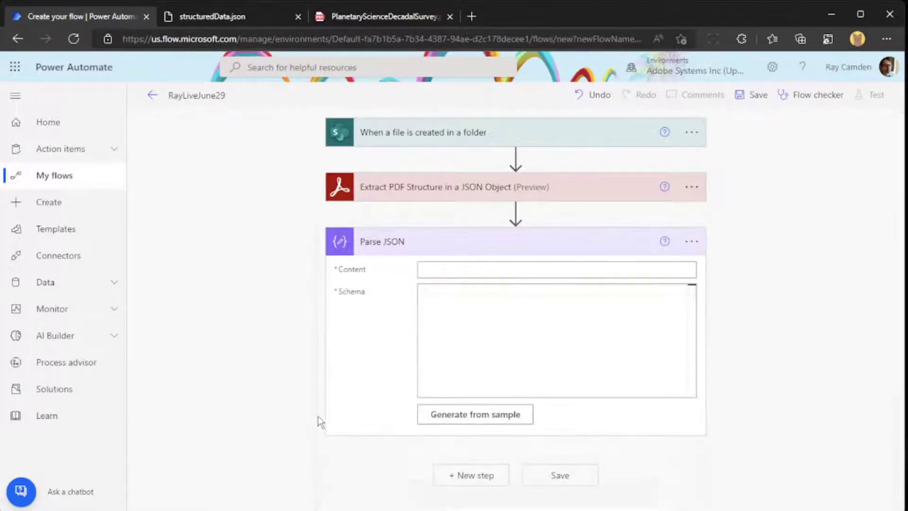
- Fill the Parse JSON action's content with the Extracted PDF Structure output of the extract action
click(465, 272)
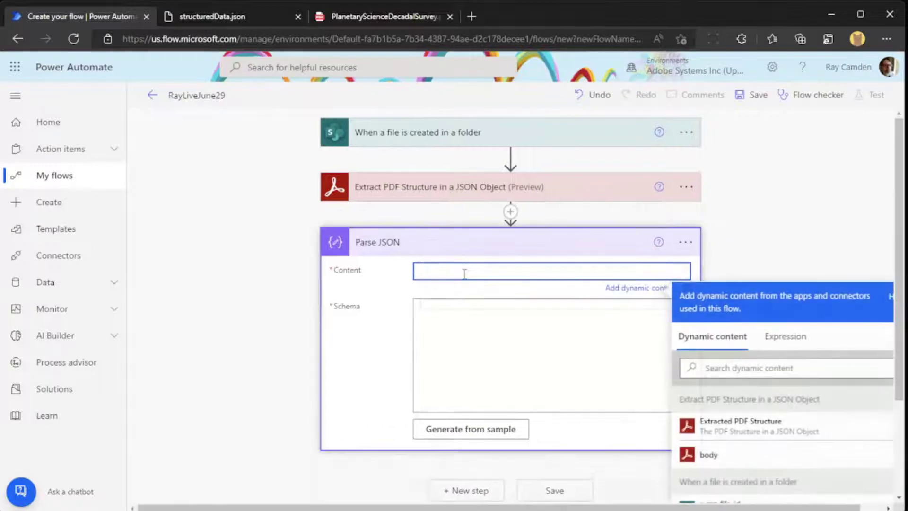
click(745, 434)
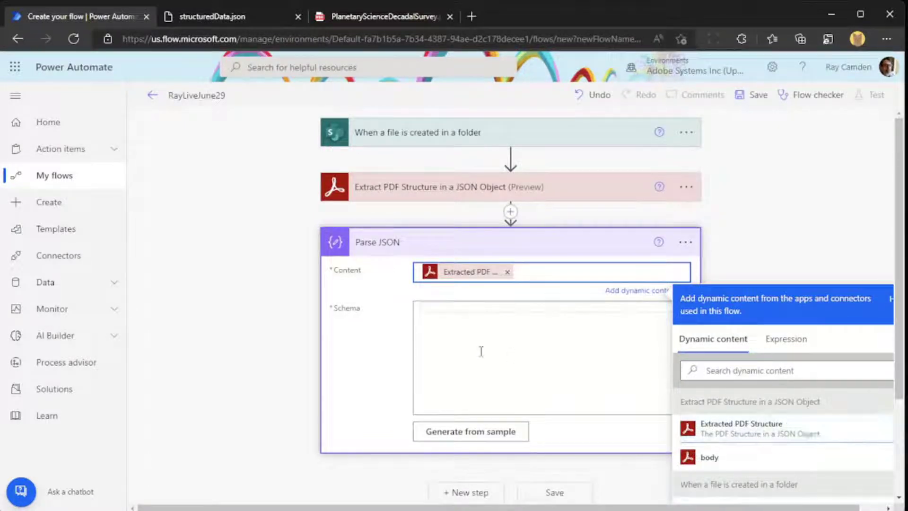
click(356, 348)
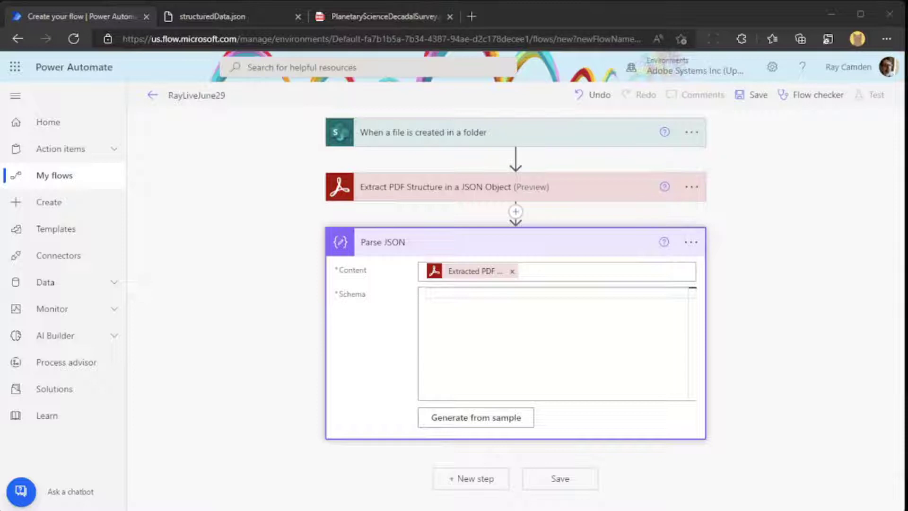
- Paste the prepared JSON schema, with required version, elements and extended_metadata, into the Parse JSON action's schema
click(537, 303)
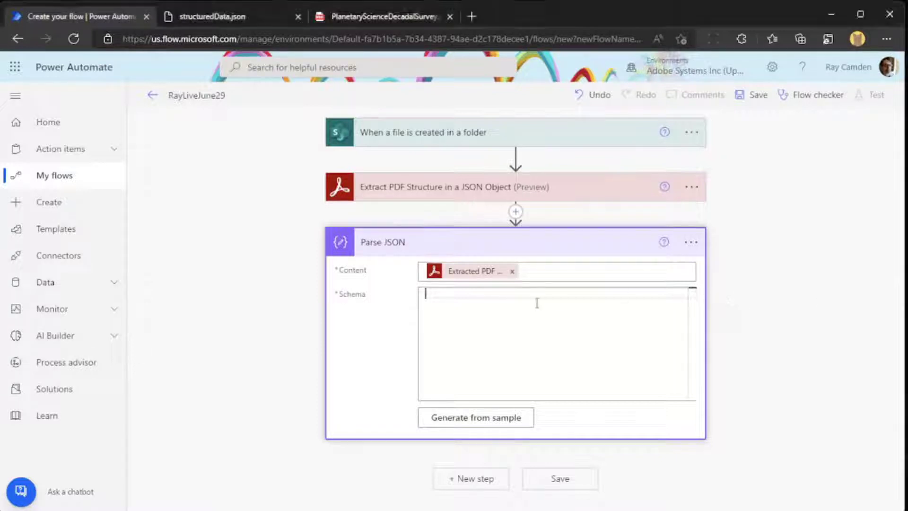
key(ctrl+v)
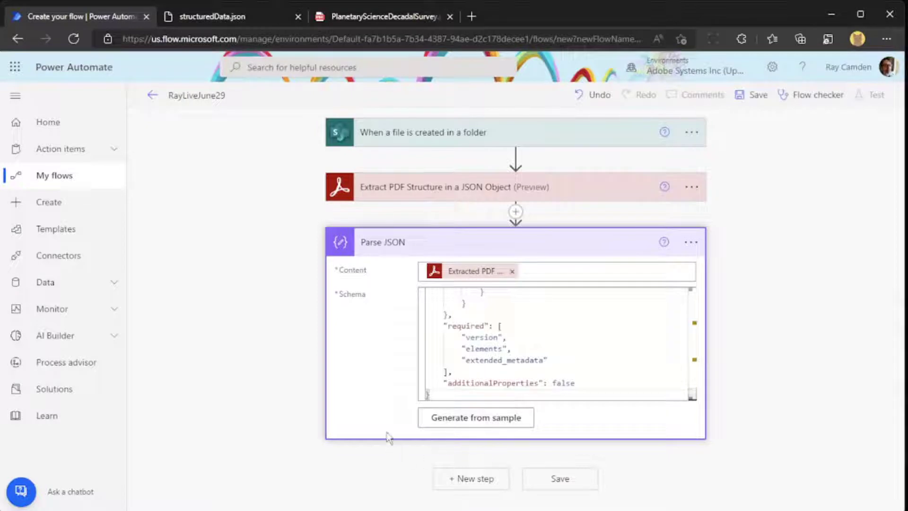
click(479, 419)
click(639, 203)
- Add an Initialize variable action after Parse JSON
click(475, 479)
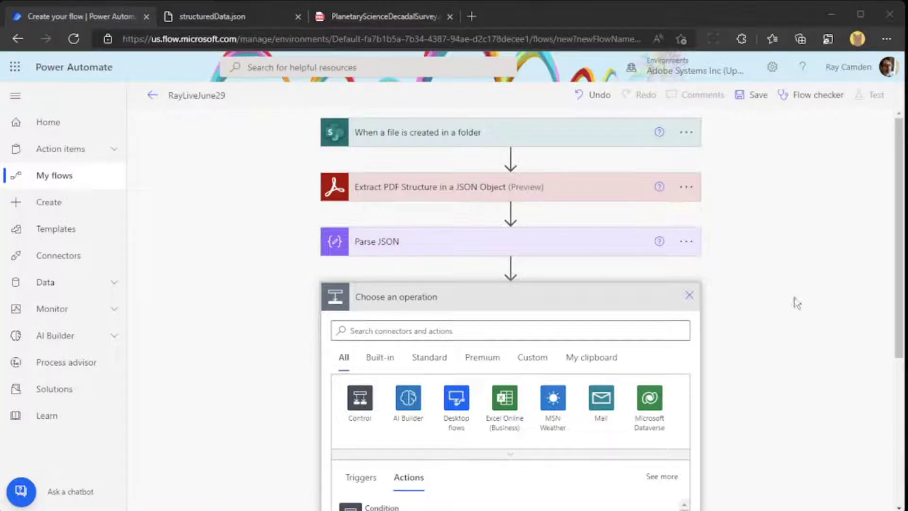
click(522, 331)
text(initia)
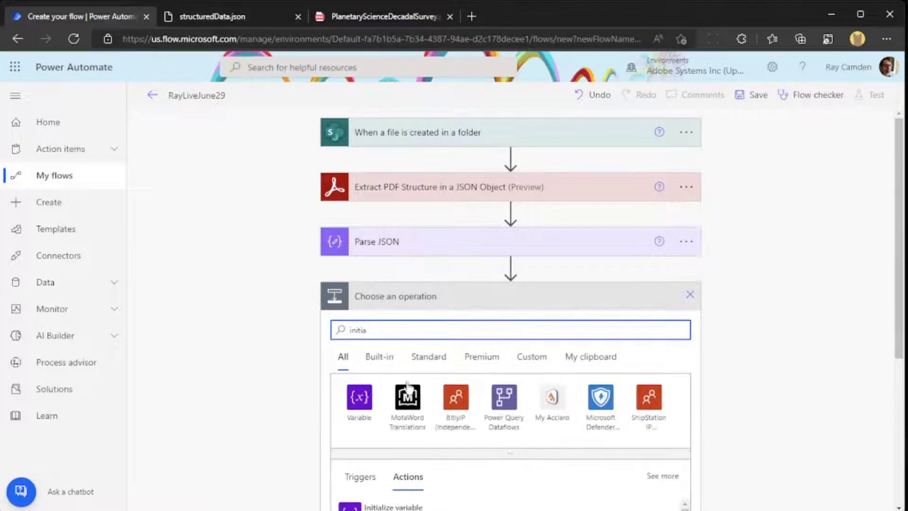
click(365, 397)
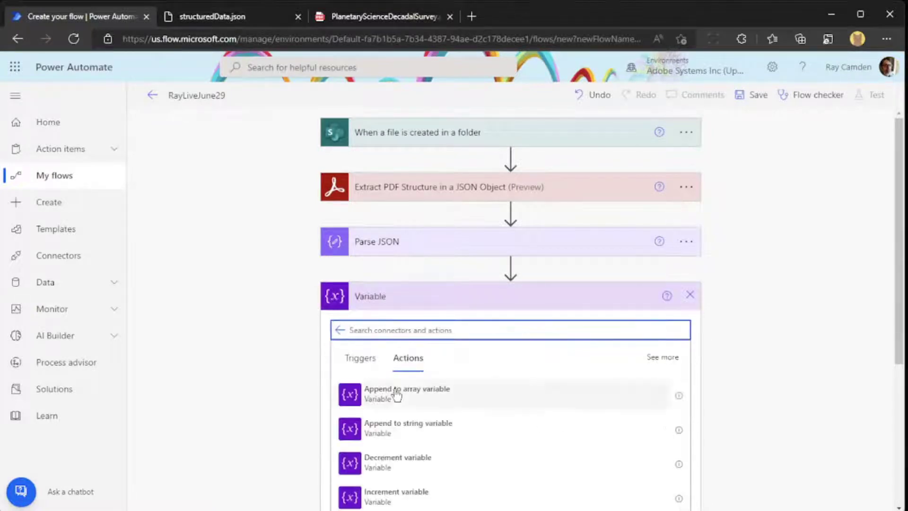
scroll(463, 387, down, 1)
scroll(463, 390, down, 1)
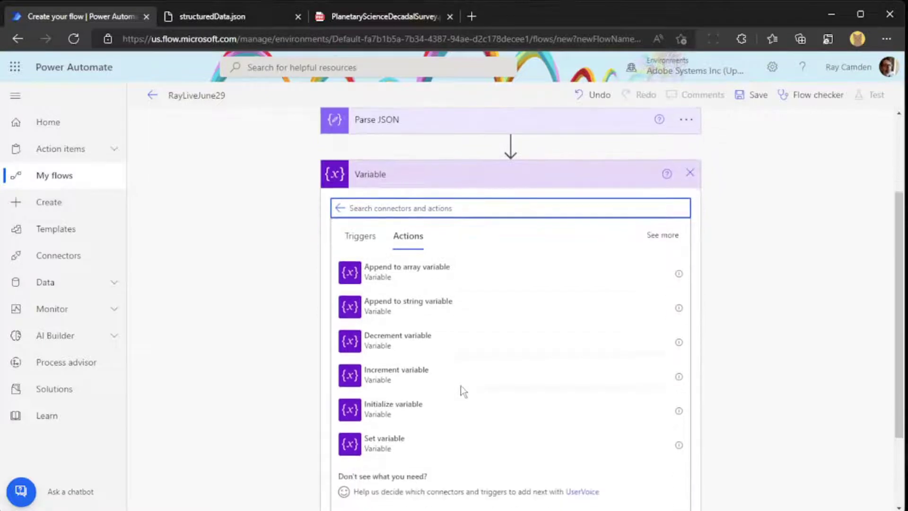
click(400, 402)
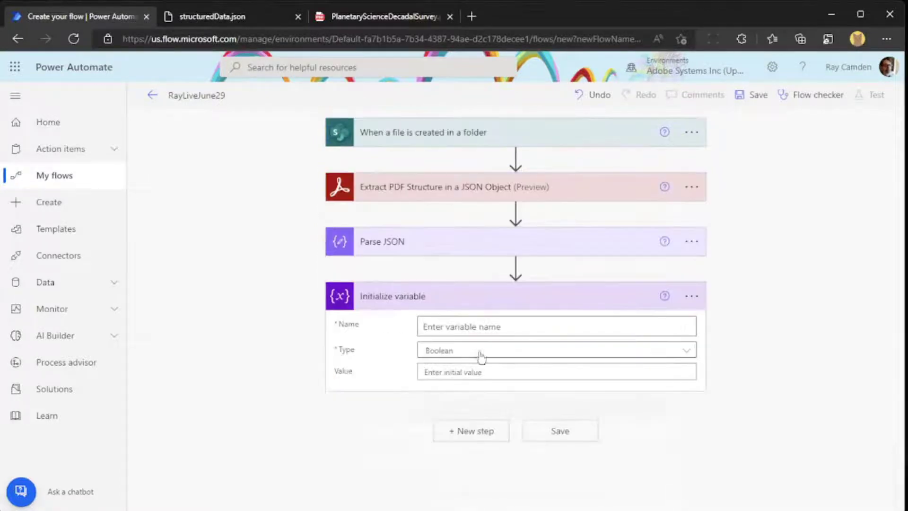
- Name the variable text, set its type to String and give it the initial value ""
click(494, 327)
text(text)
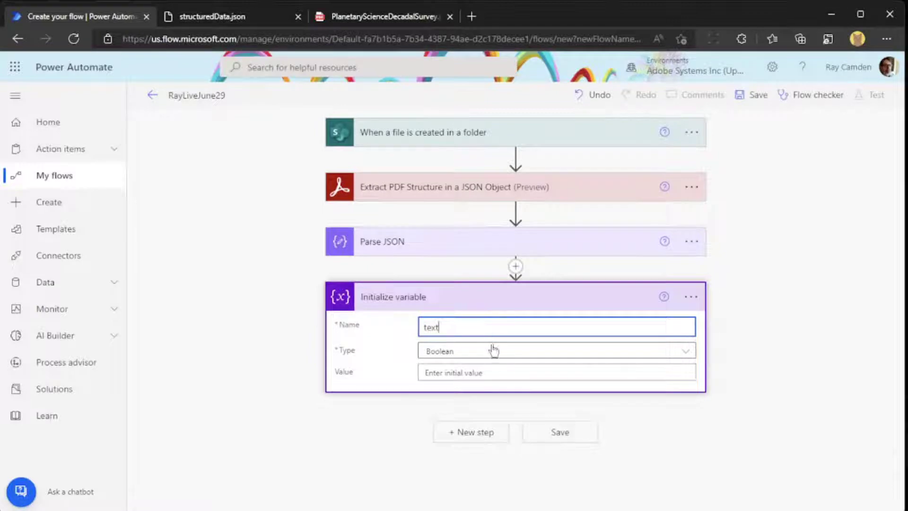
click(494, 350)
click(505, 438)
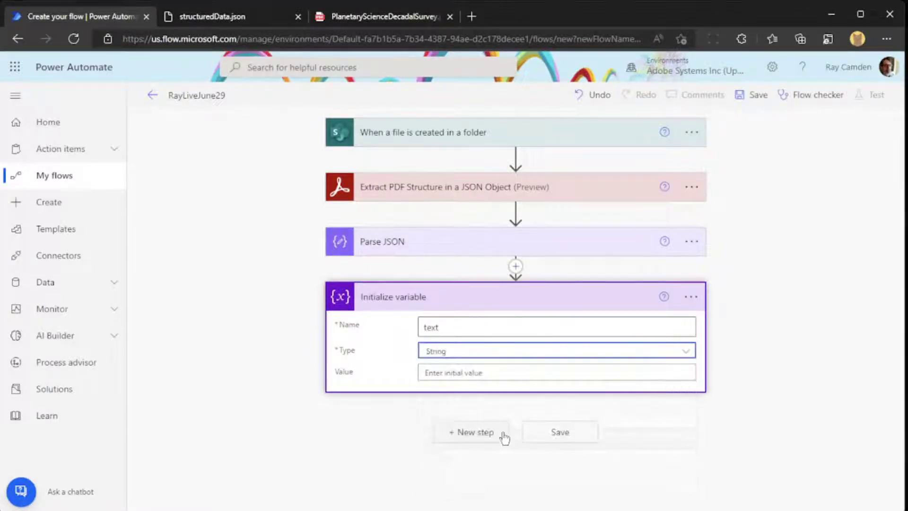
click(484, 375)
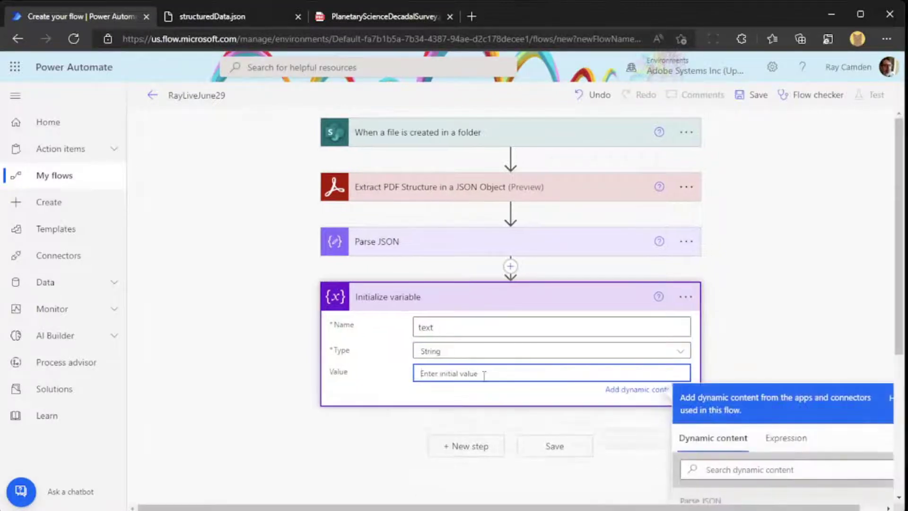
text("")
click(340, 456)
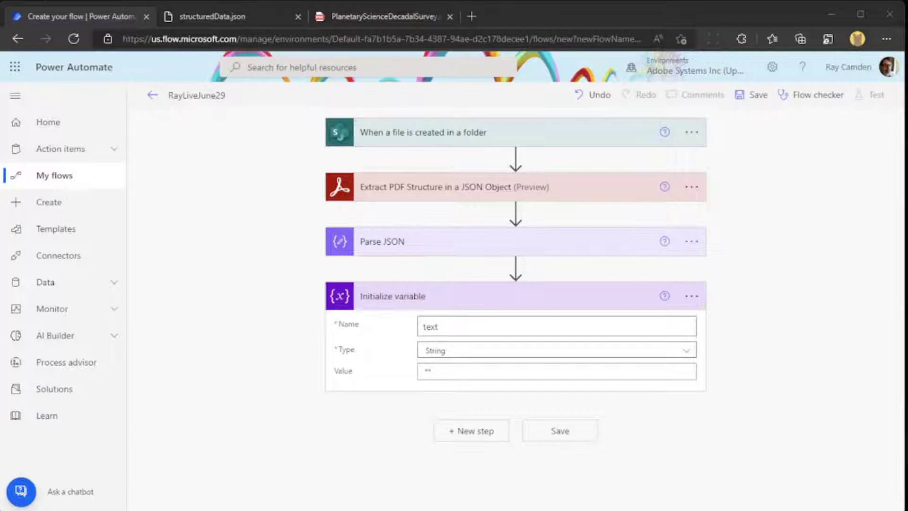
- Examine the Text property and its enclosing table-cell element in structuredData.json
click(235, 17)
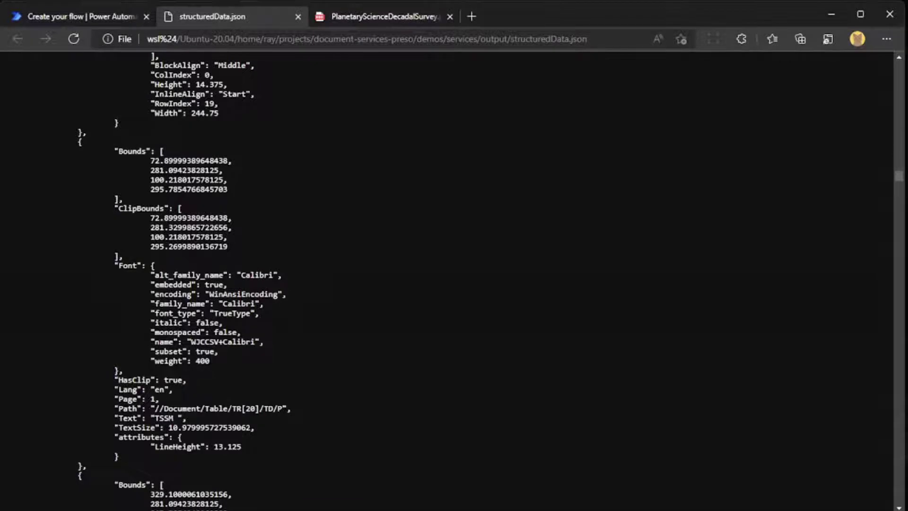
drag(187, 419, 115, 419)
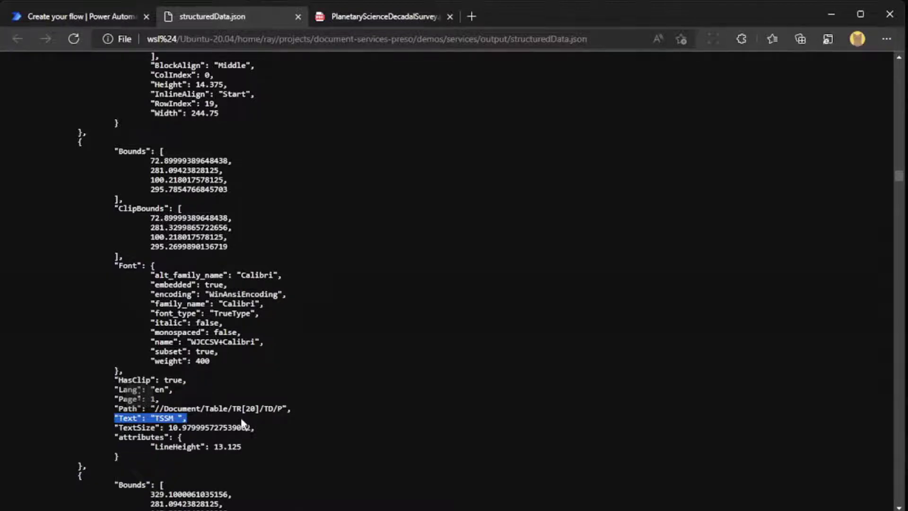
drag(77, 142, 154, 462)
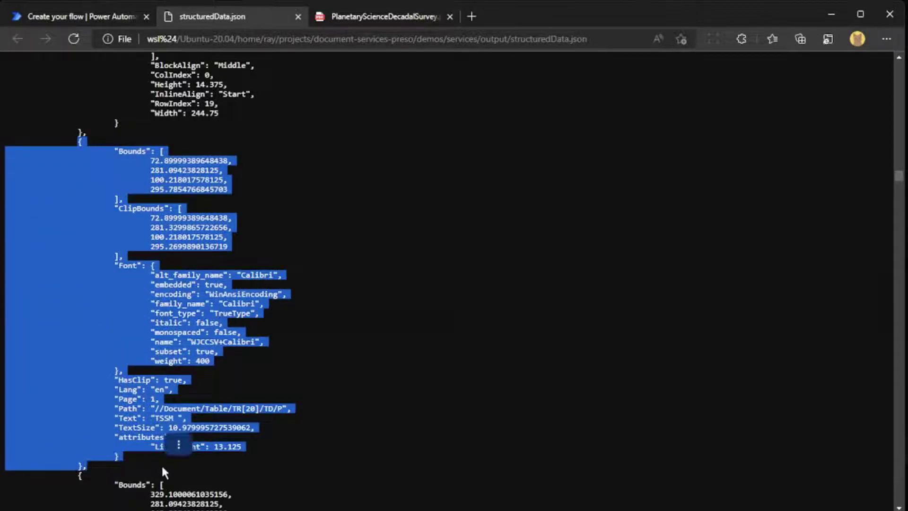
click(288, 434)
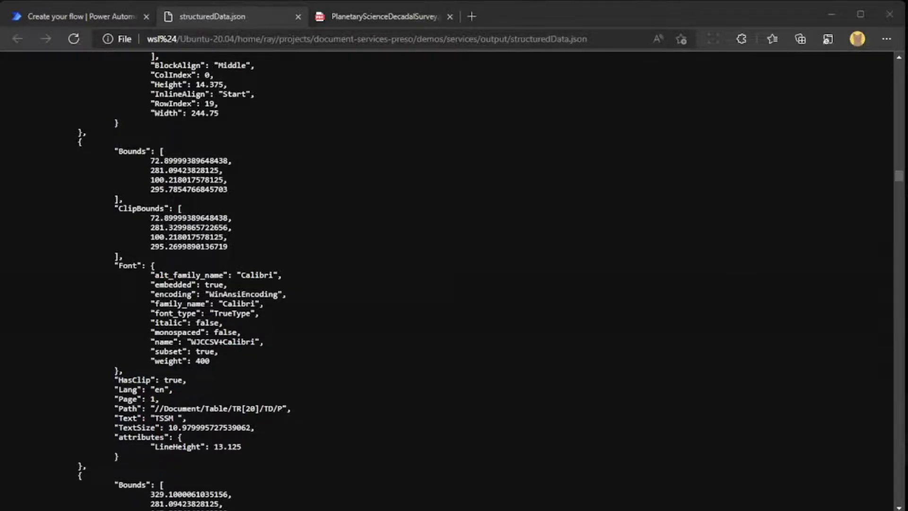
- Return to the flow and add the Data Operation action Select after Initialize variable
click(74, 27)
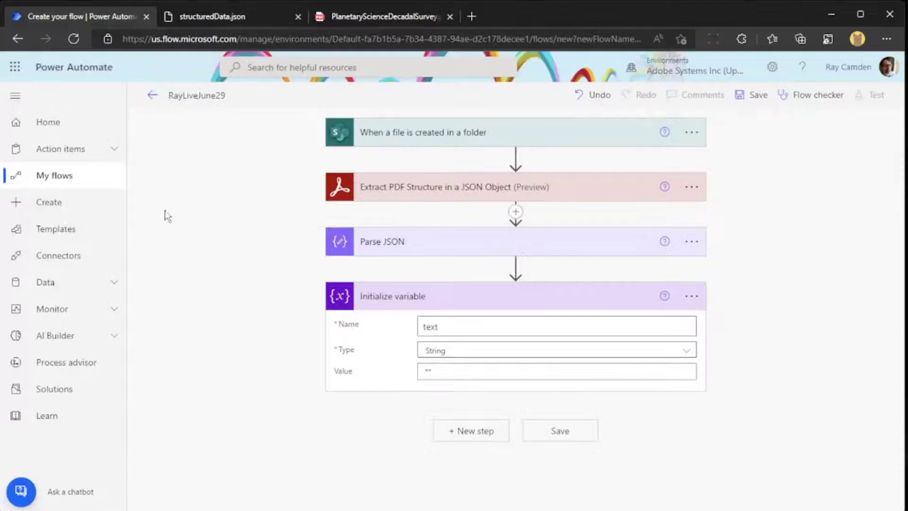
click(489, 430)
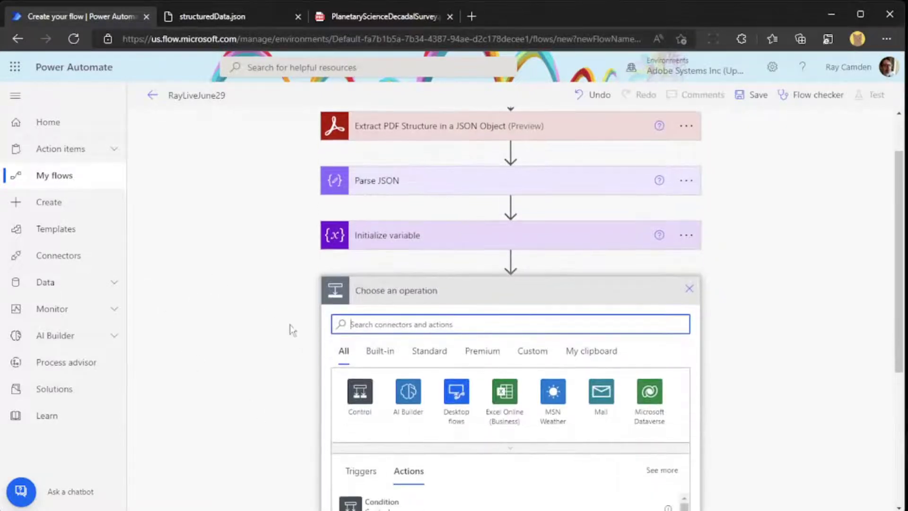
text(s)
text(ct)
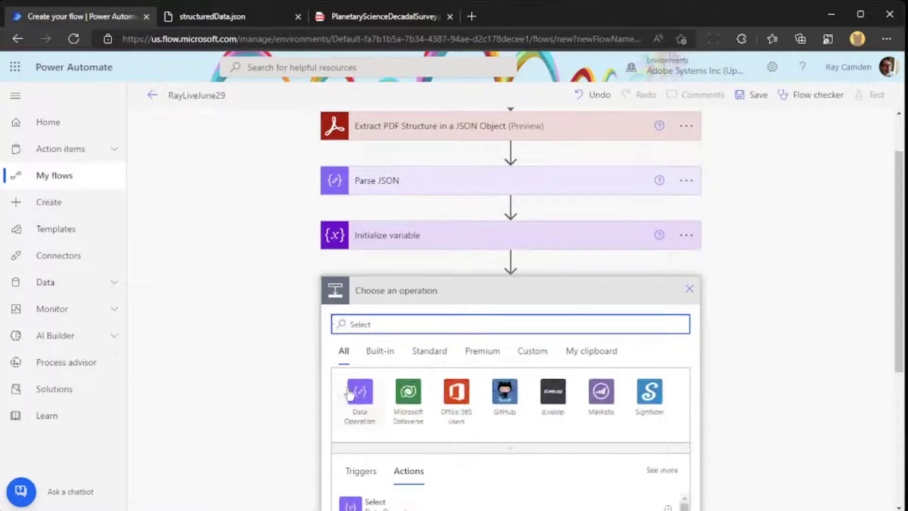
scroll(357, 393, down, 1)
click(372, 447)
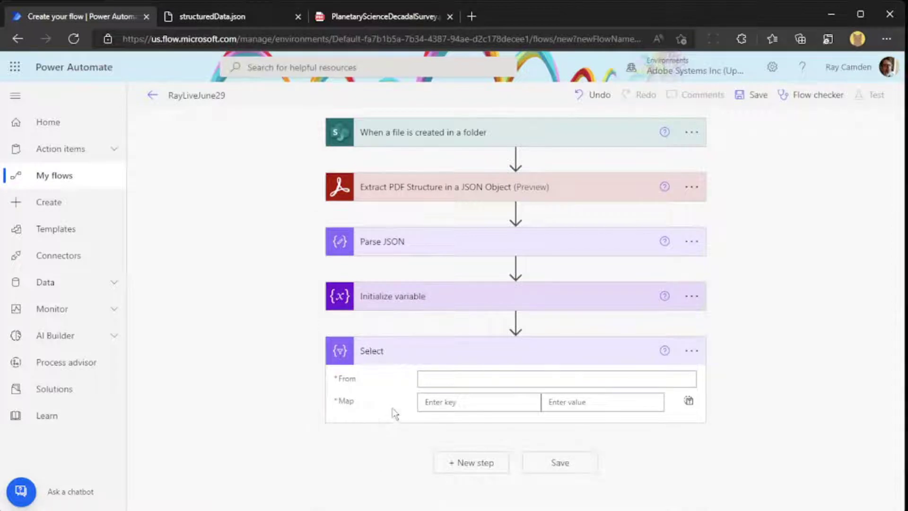
- Set the Select action's From input to the Parse JSON dynamic content "List of semantic elements found in the PDF", filtering with "List of semantic"
click(462, 377)
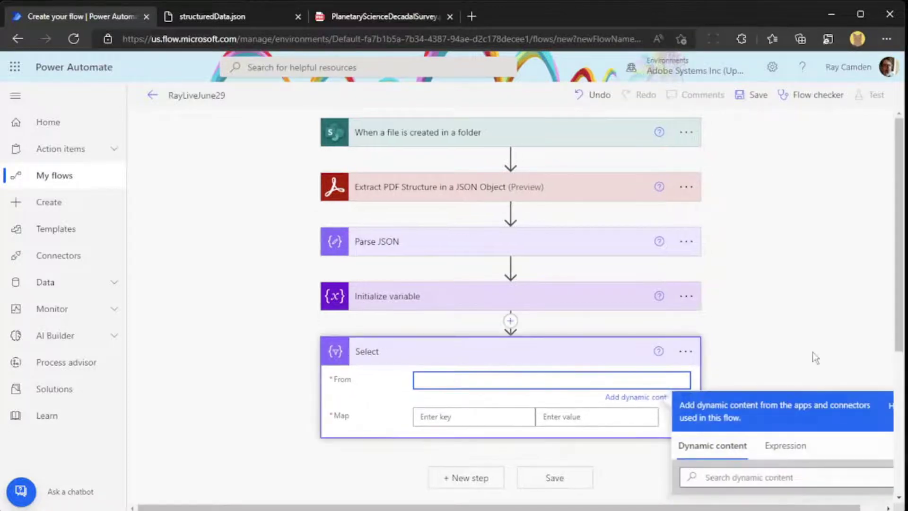
scroll(812, 352, down, 4)
scroll(817, 357, down, 10)
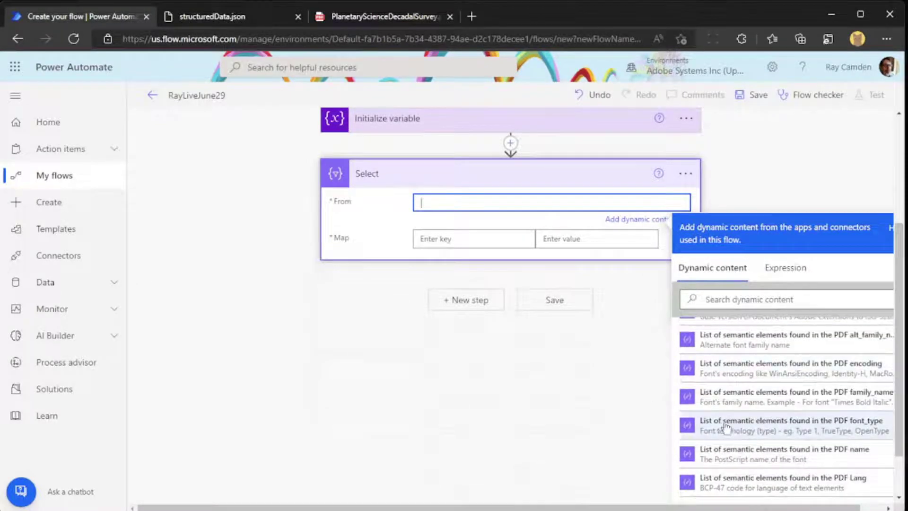
scroll(781, 426, up, 1)
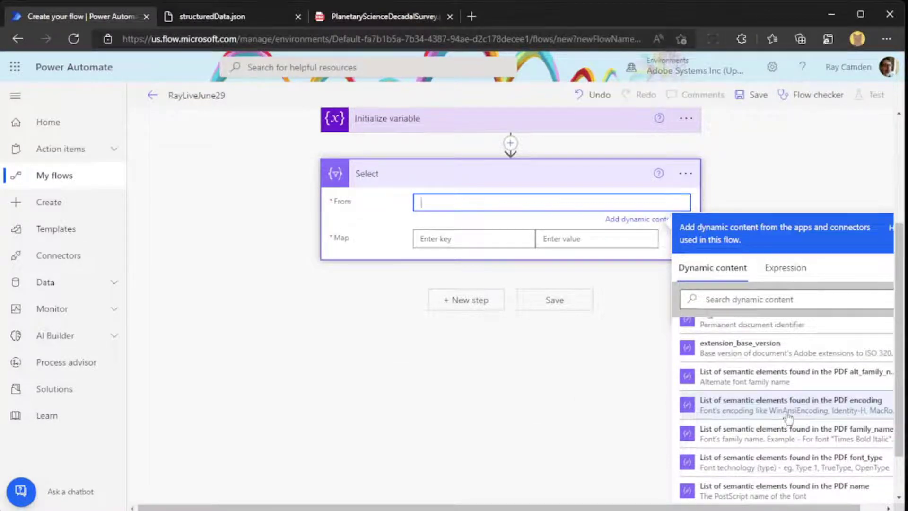
scroll(788, 421, down, 3)
scroll(789, 418, down, 5)
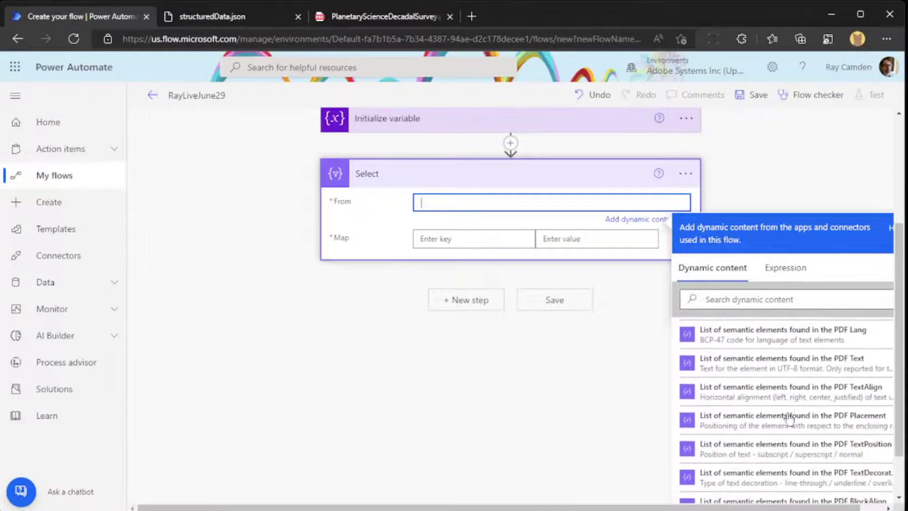
scroll(788, 418, down, 2)
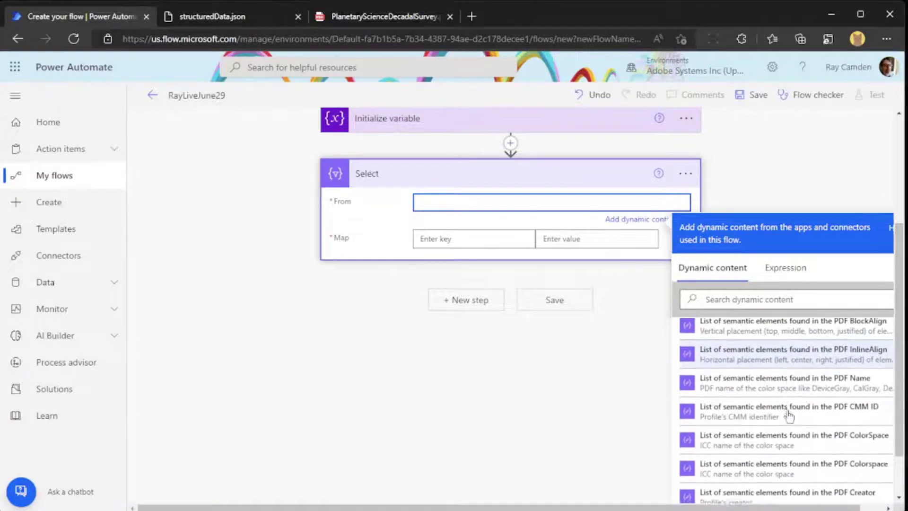
click(764, 301)
text(Lis)
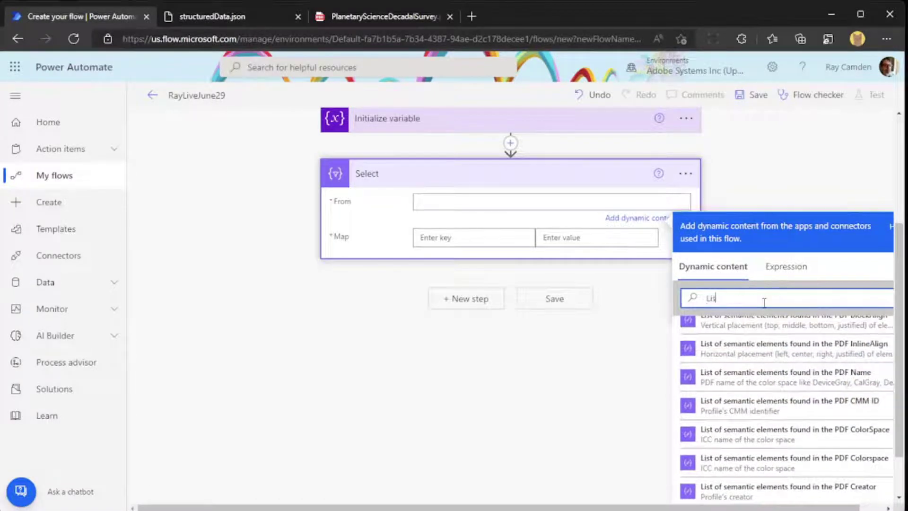
text(t of sem)
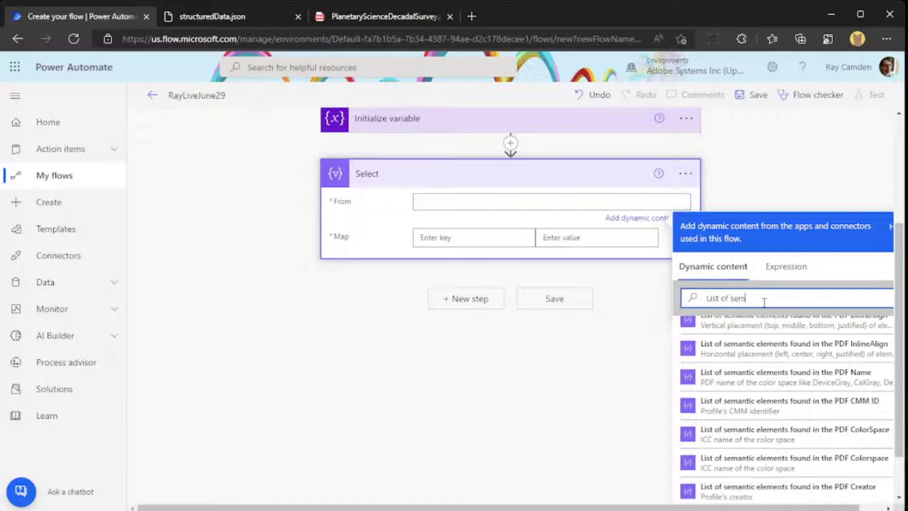
text(antic)
scroll(776, 371, down, 3)
scroll(780, 368, up, 1)
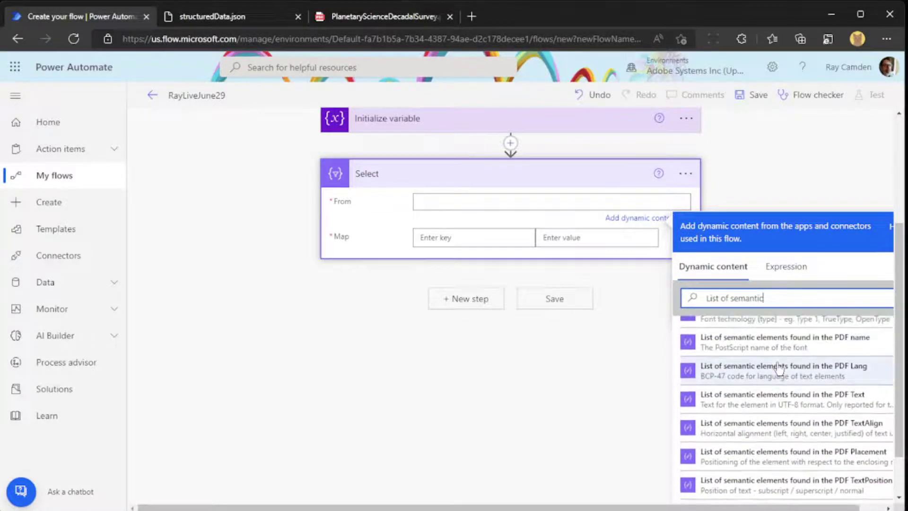
scroll(780, 368, up, 3)
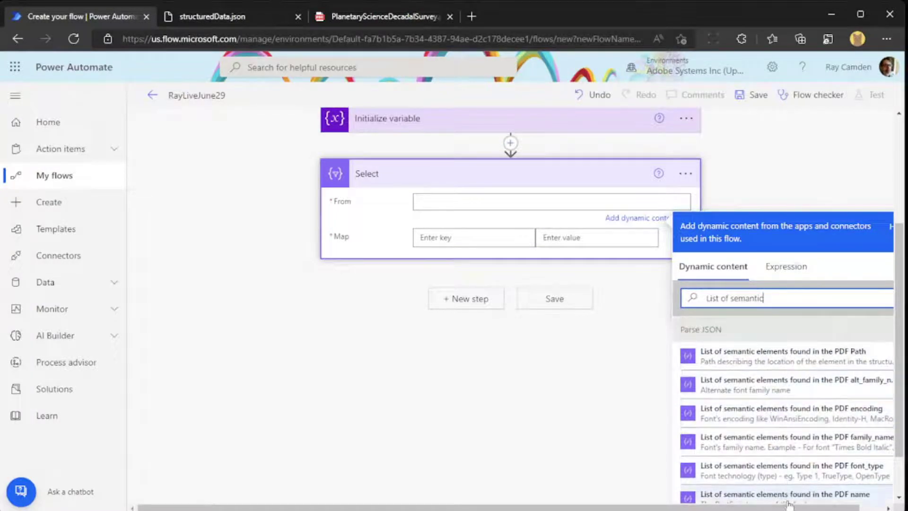
drag(789, 506, 812, 506)
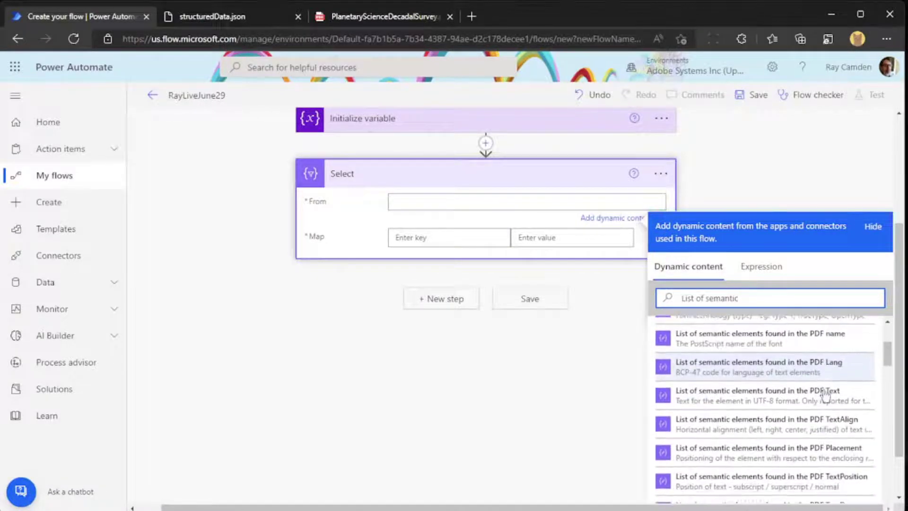
scroll(826, 395, down, 1)
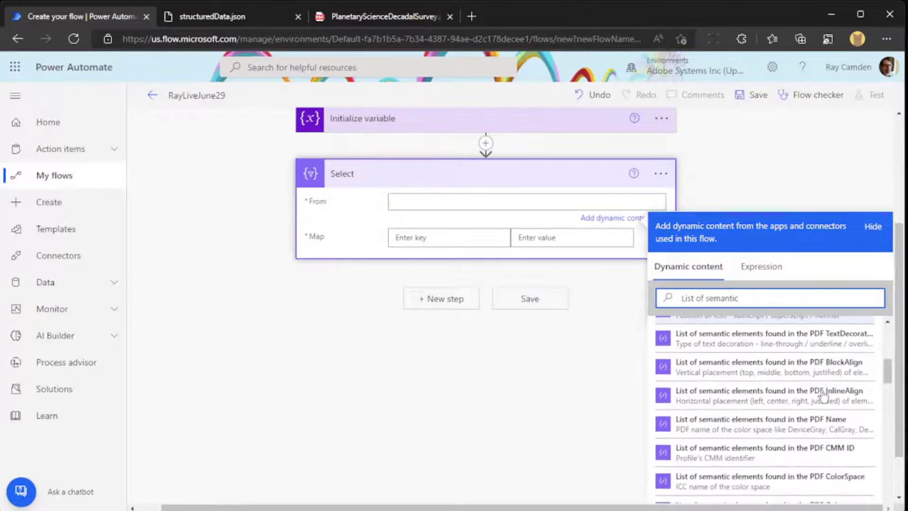
scroll(822, 397, down, 3)
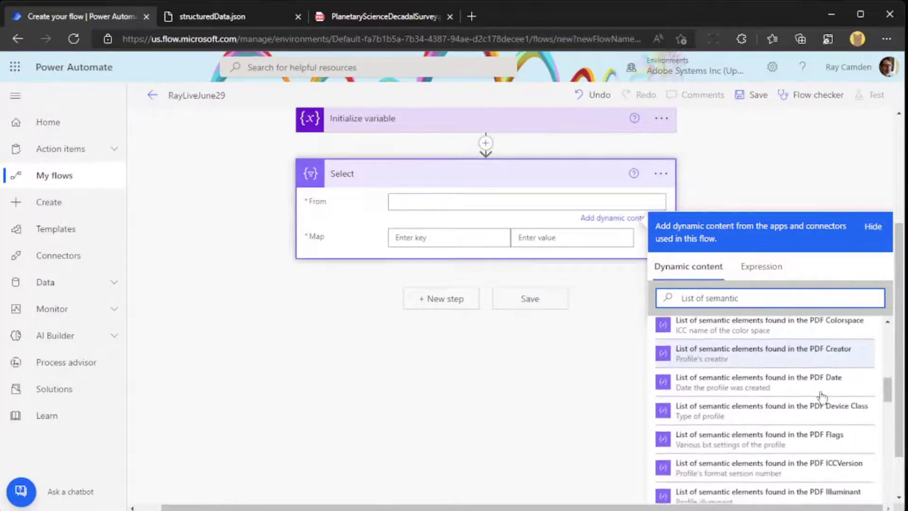
scroll(823, 397, down, 2)
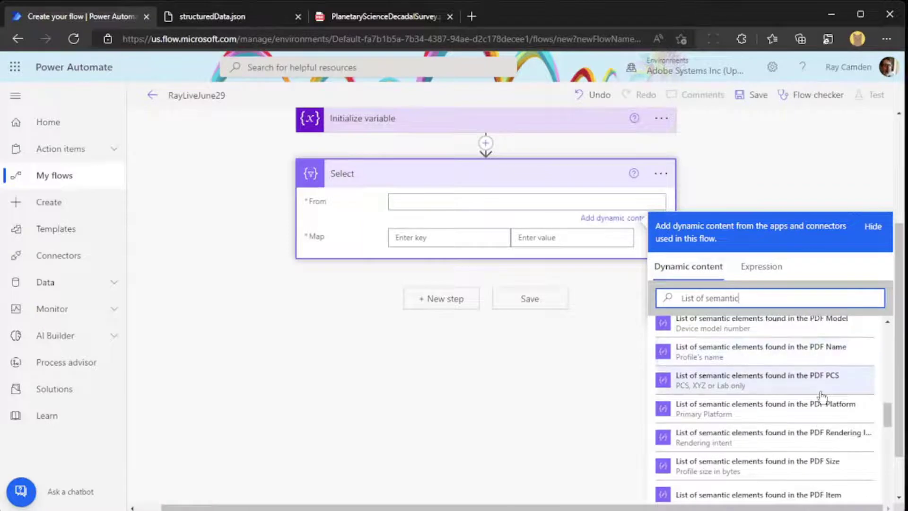
scroll(822, 396, down, 2)
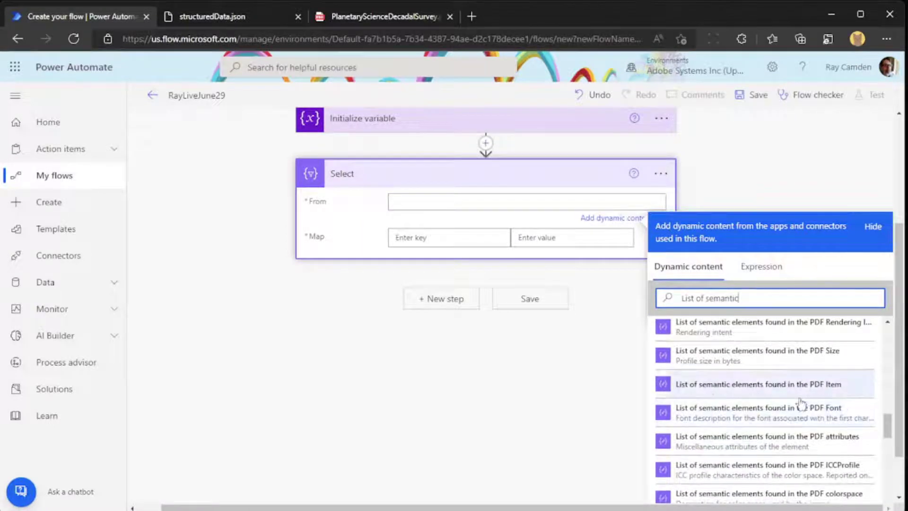
scroll(801, 403, down, 2)
scroll(801, 403, down, 2)
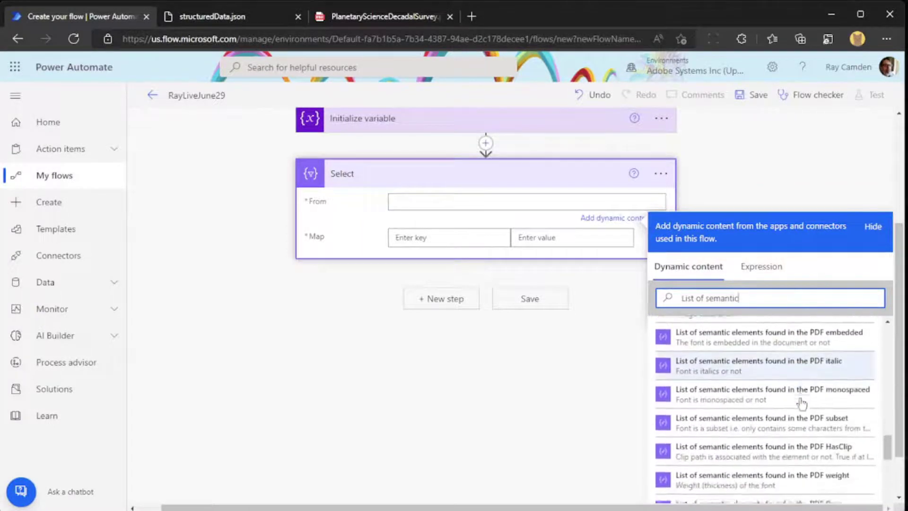
scroll(801, 403, down, 4)
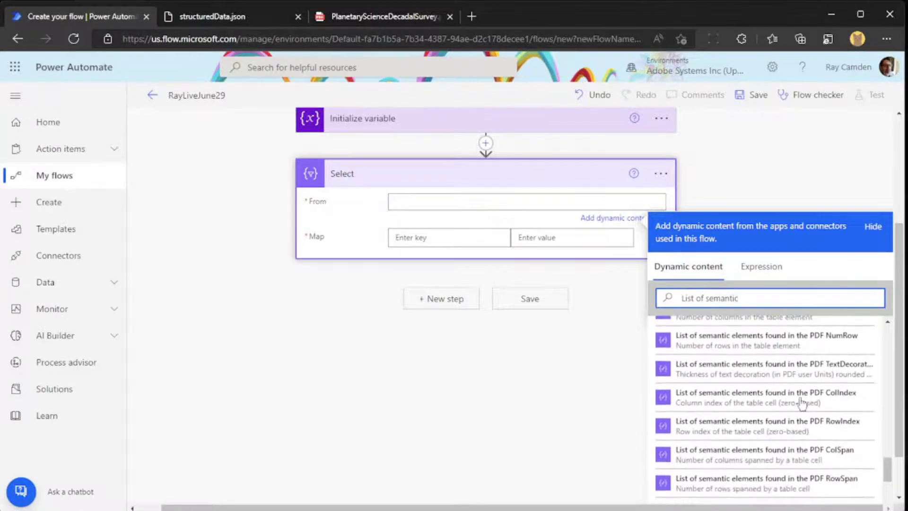
scroll(801, 403, down, 2)
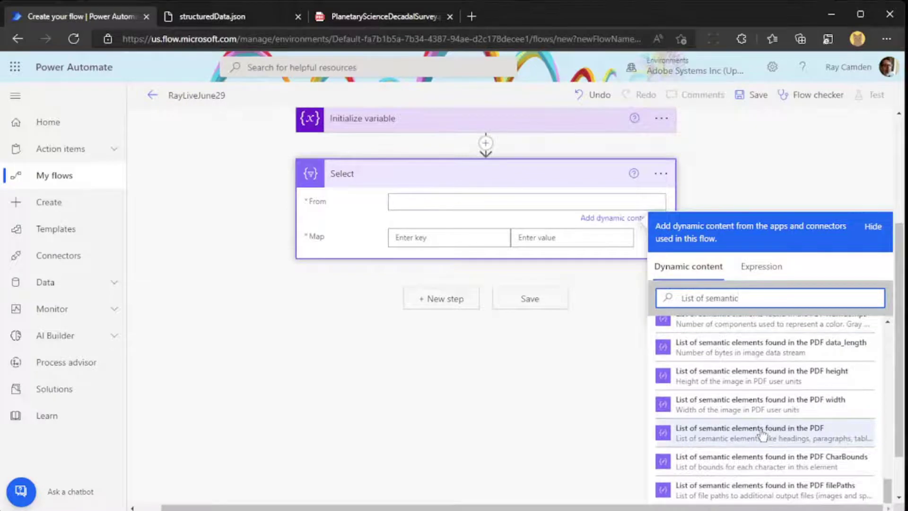
click(762, 433)
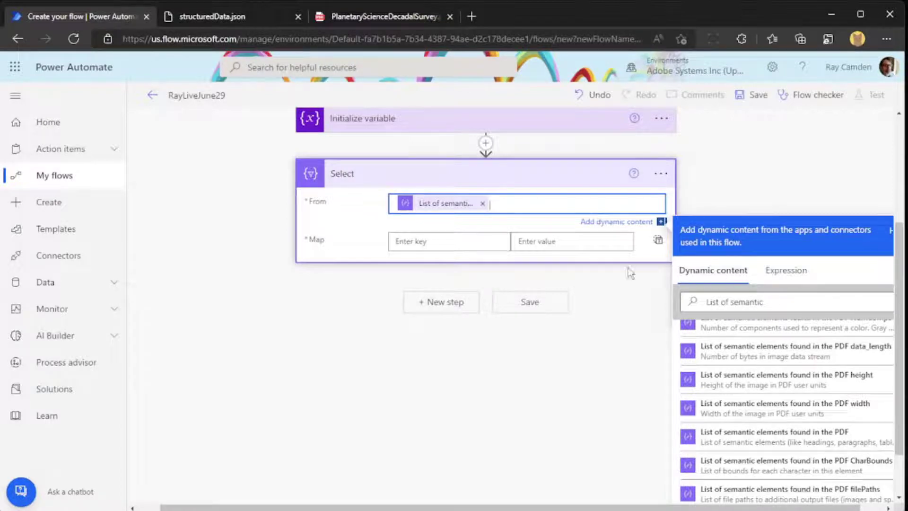
- Switch the Select action's Map input from key-value mode to text mode
click(457, 241)
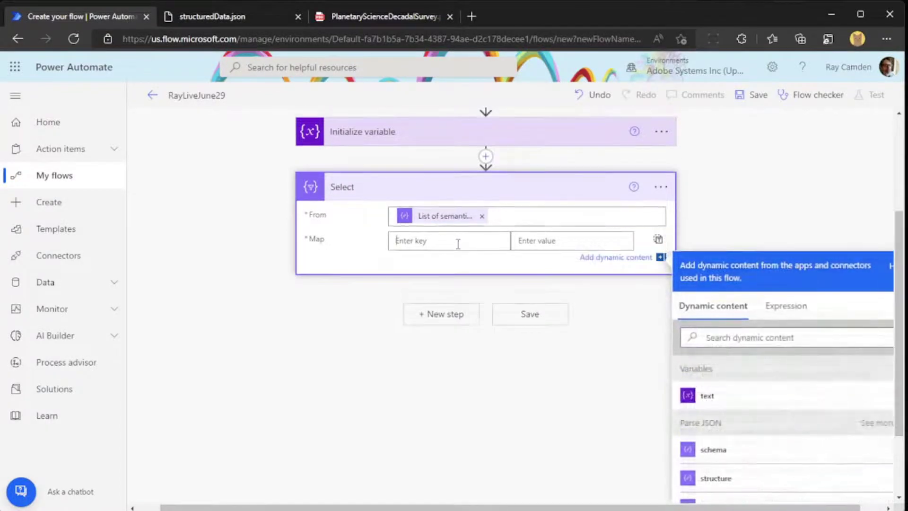
scroll(839, 400, down, 3)
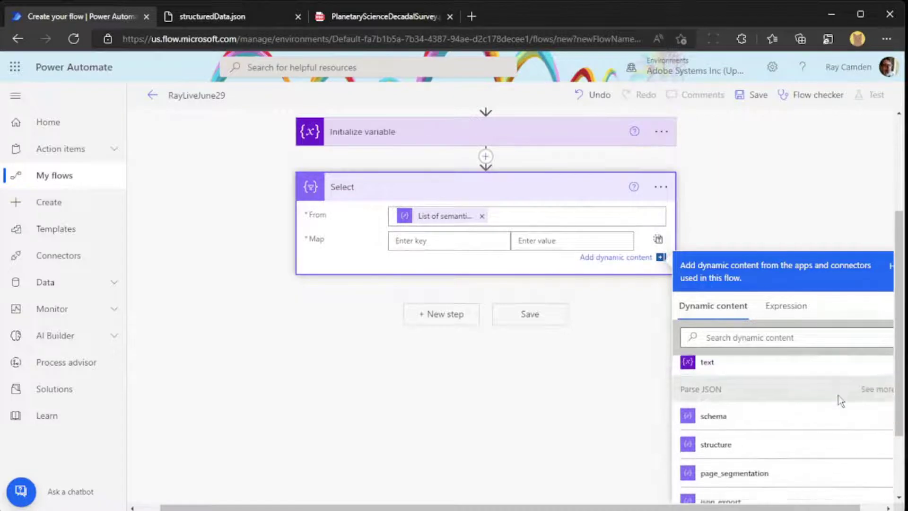
click(659, 241)
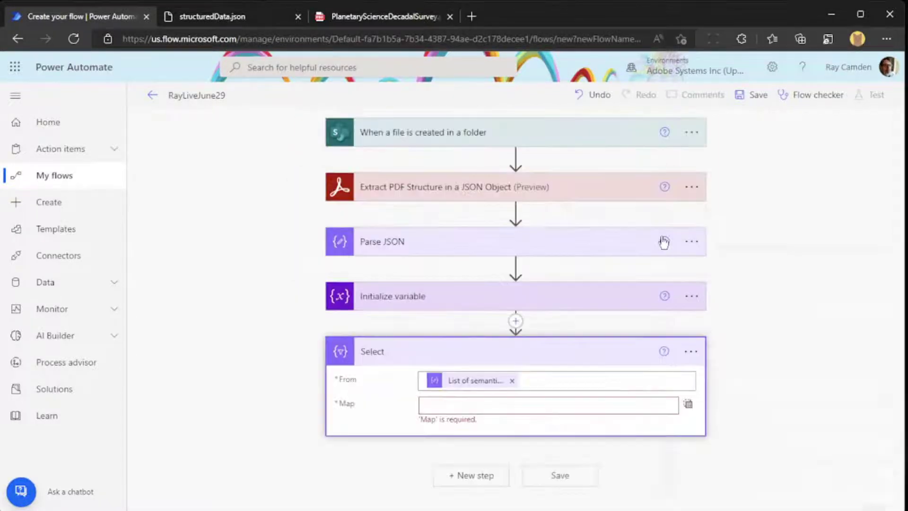
click(688, 404)
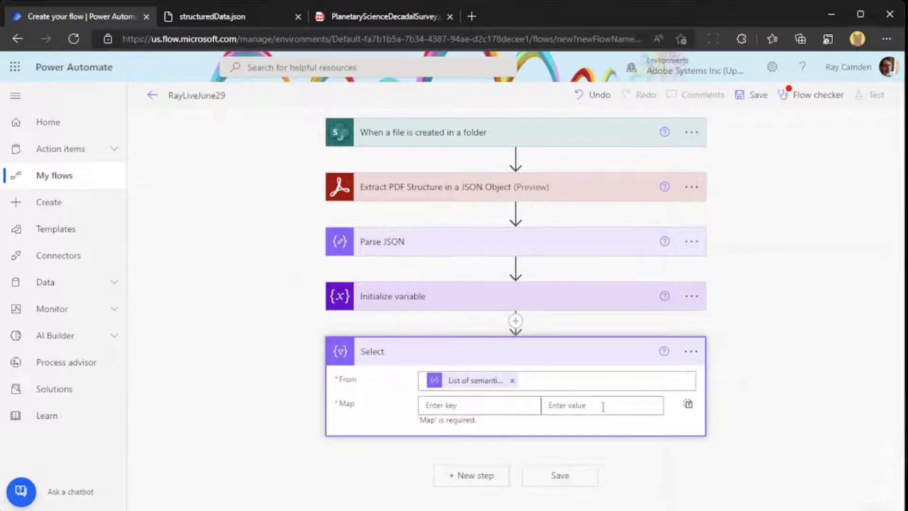
click(688, 405)
- Insert the dynamic content "List of semantic elements found in the PDF Text" into Select's Map, filtering the choices with "list of"
click(550, 405)
scroll(836, 330, down, 5)
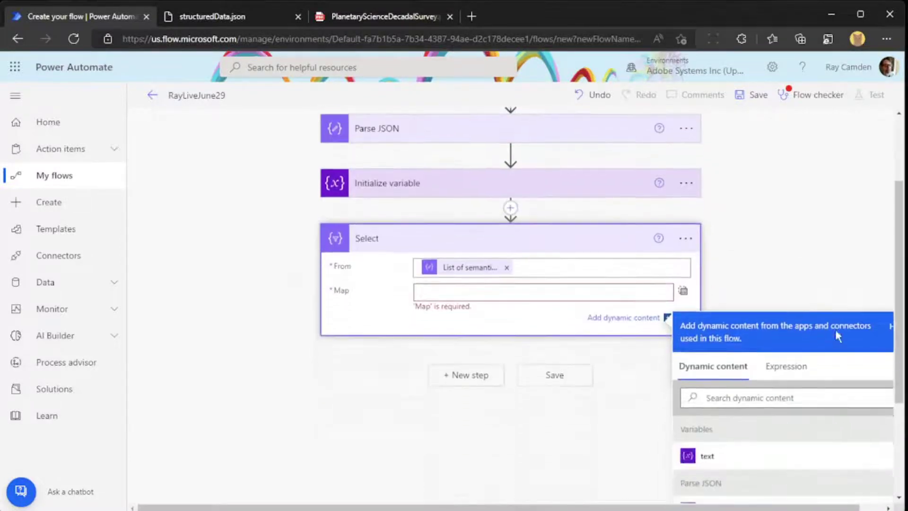
text(lis)
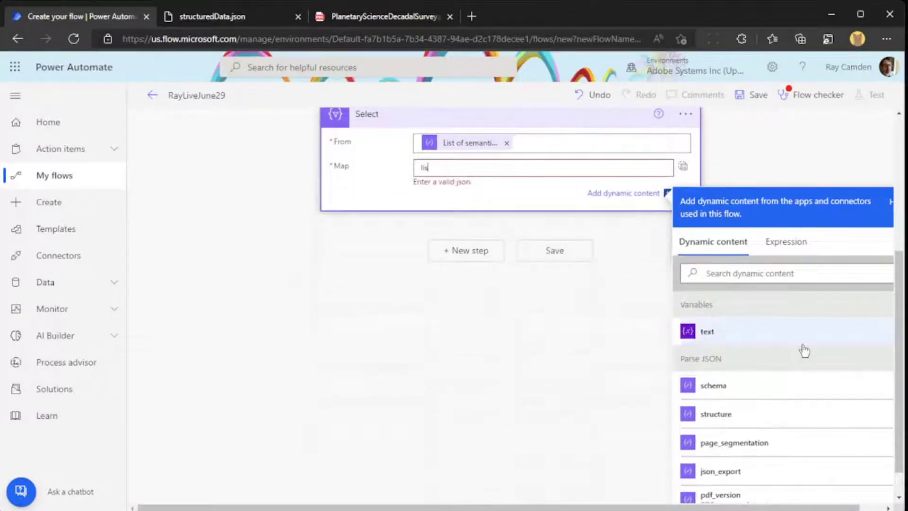
click(790, 281)
text(lis)
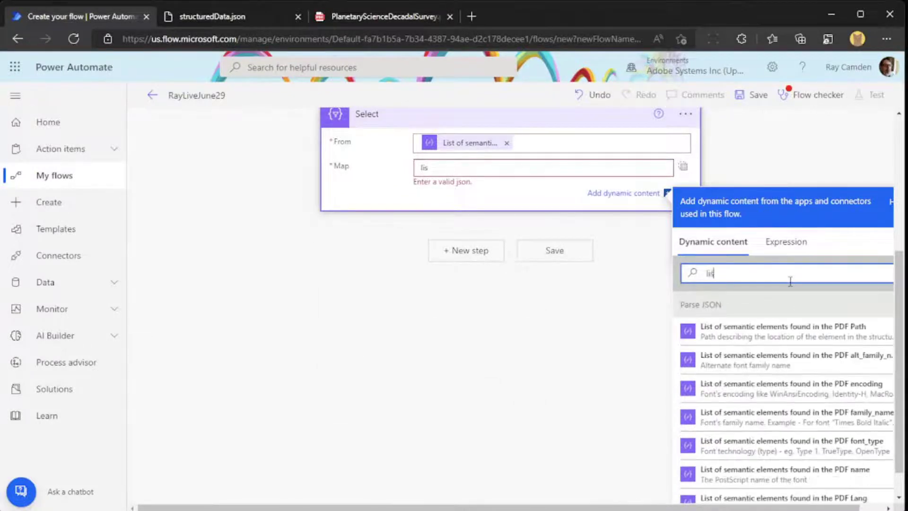
text(t of)
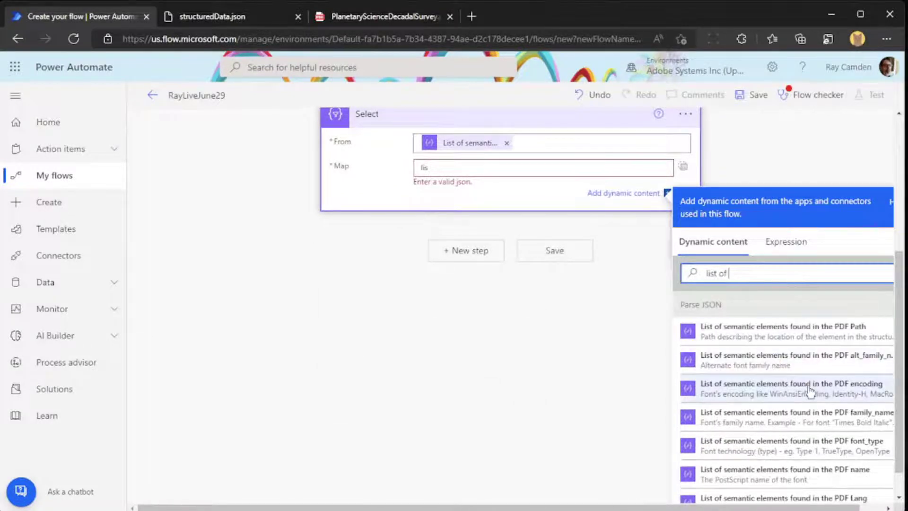
scroll(810, 392, down, 1)
scroll(810, 392, down, 1)
click(832, 455)
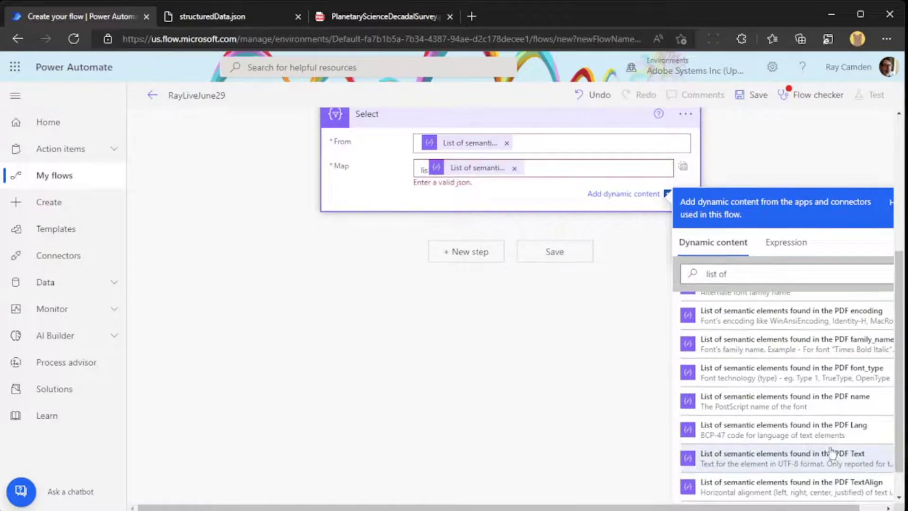
- Remove the stray text "lis" before the dynamic content token in Select's Map input
click(427, 339)
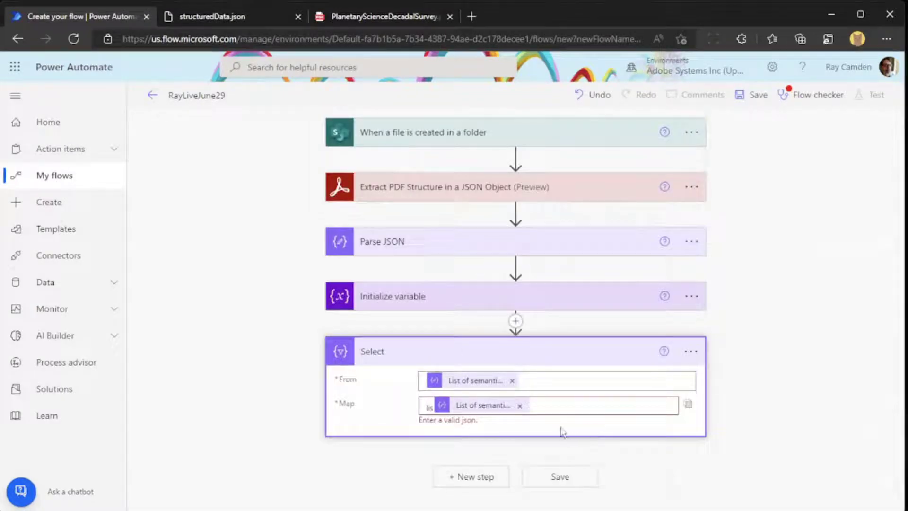
click(429, 406)
click(421, 405)
key(Delete)
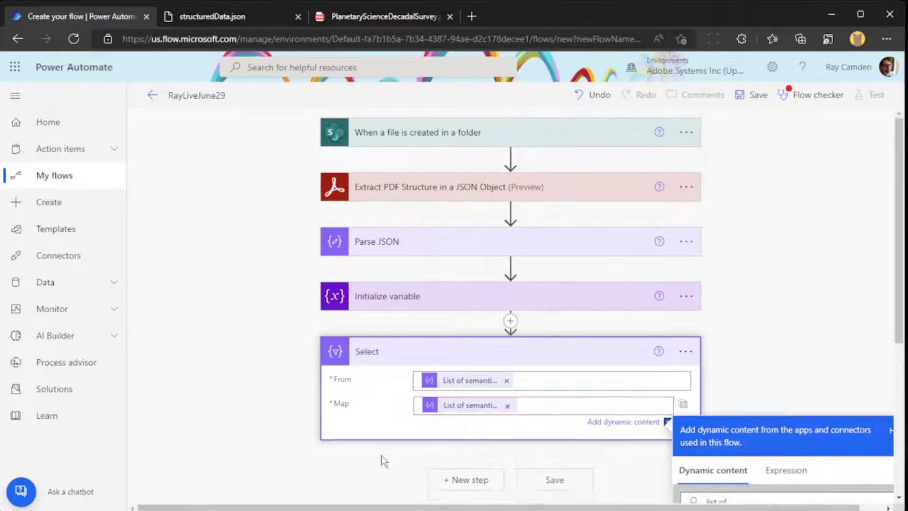
click(381, 469)
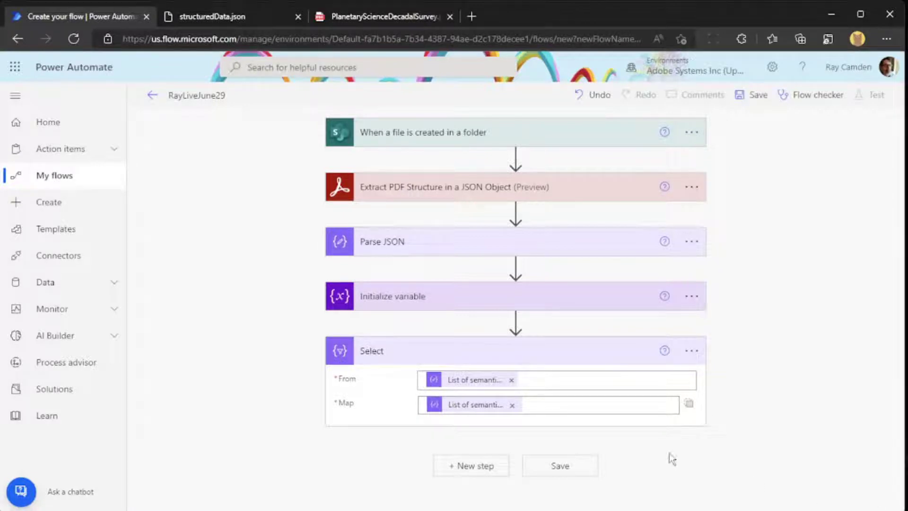
- Add the Data Operation action Join after Select, searching the operations for "join"
click(462, 467)
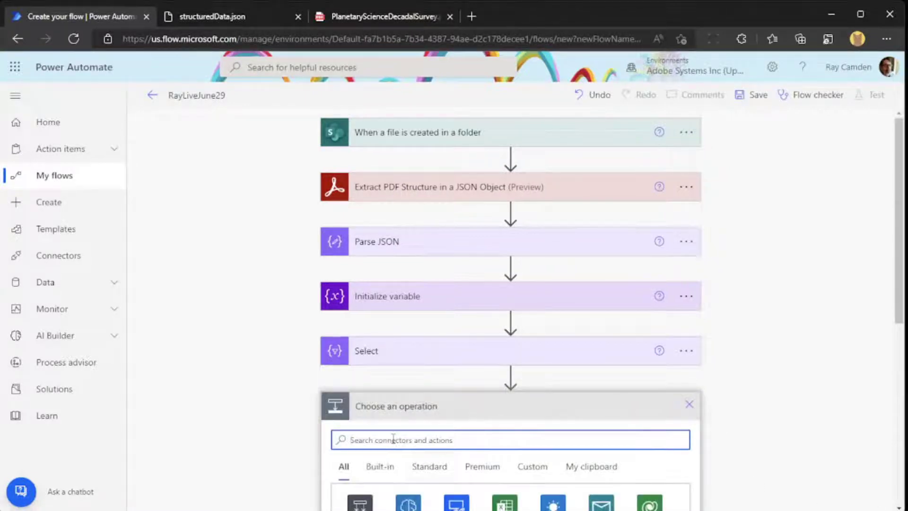
text(join)
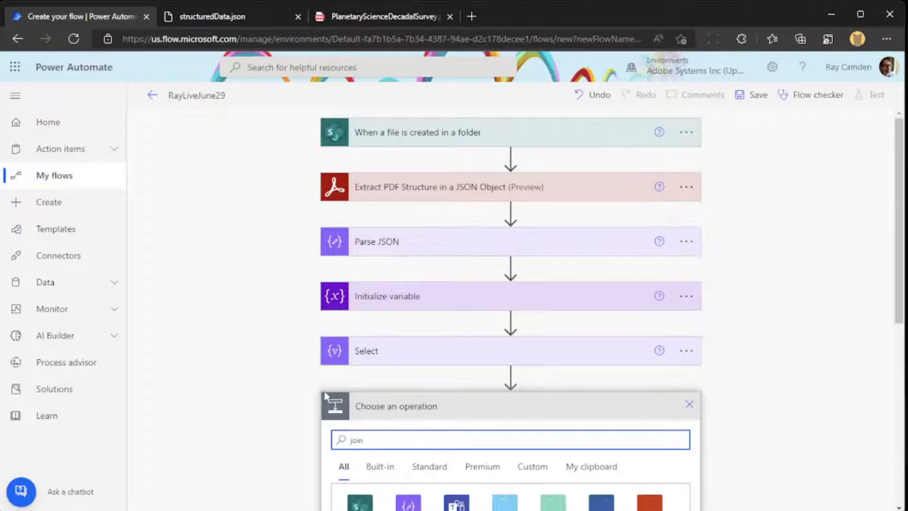
scroll(314, 385, down, 4)
click(406, 326)
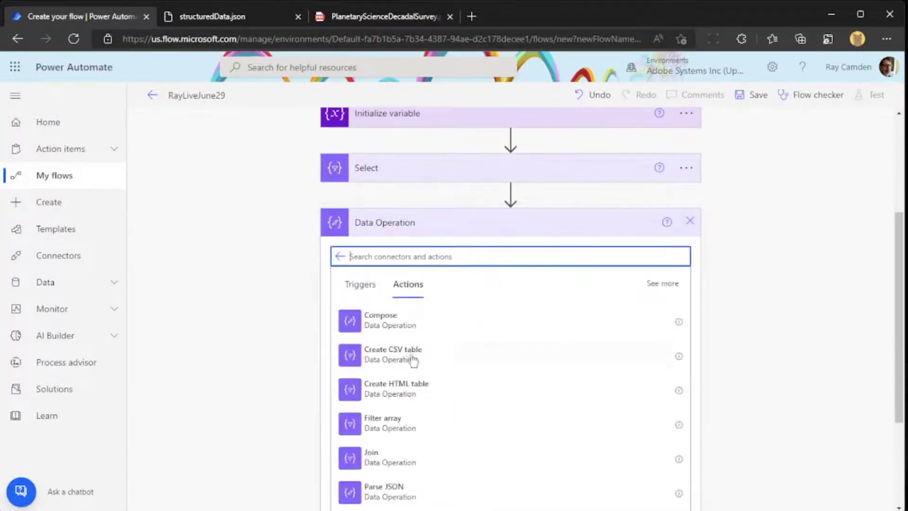
click(392, 457)
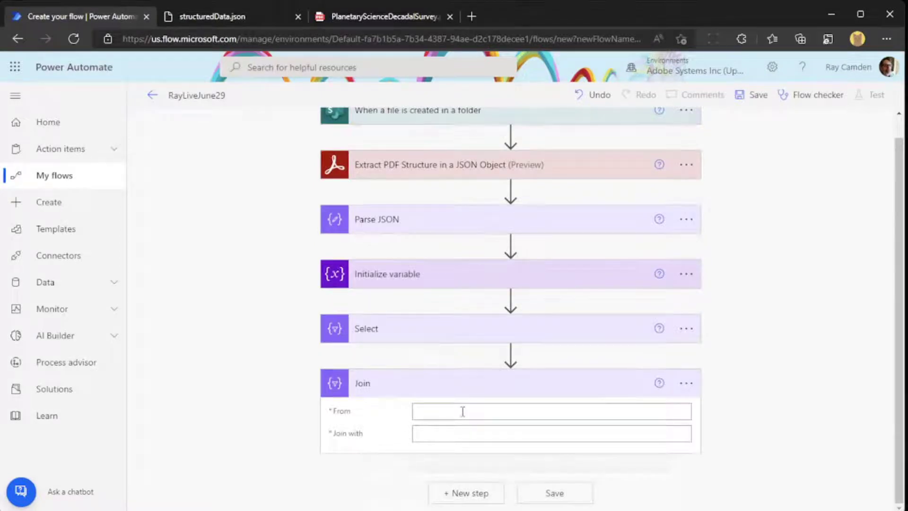
- Set Join's From input to the Output of Select and open its Join with input for editing
click(462, 411)
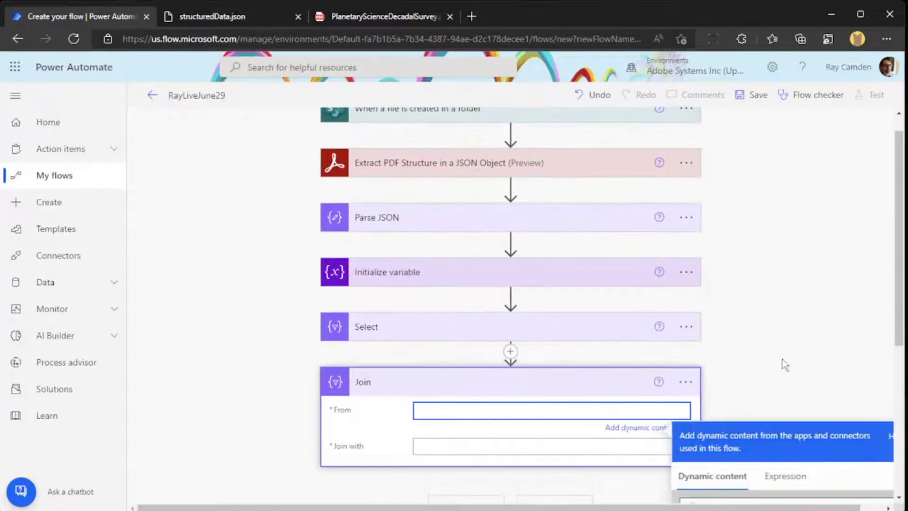
scroll(805, 366, down, 1)
click(725, 407)
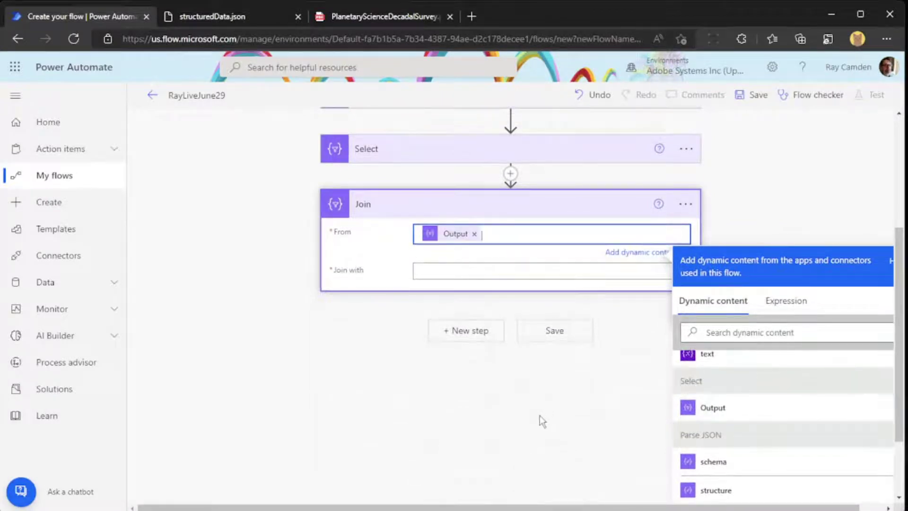
click(558, 387)
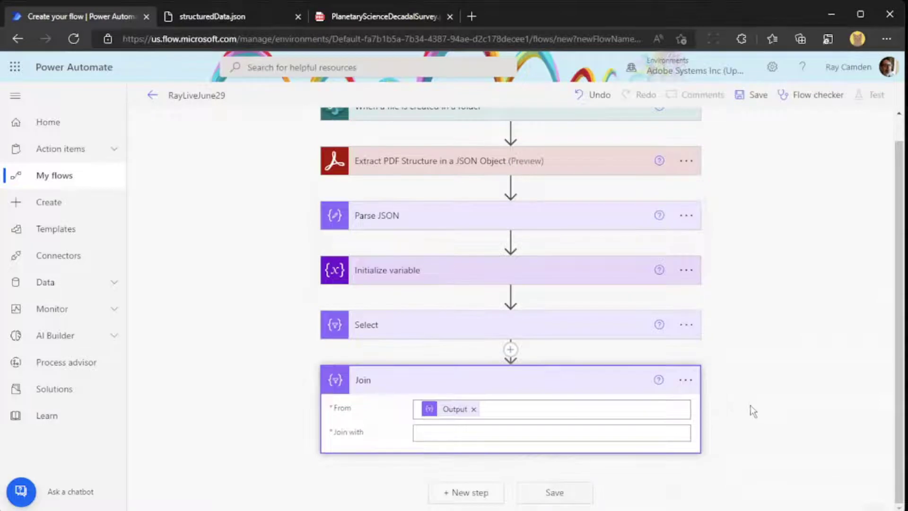
click(480, 434)
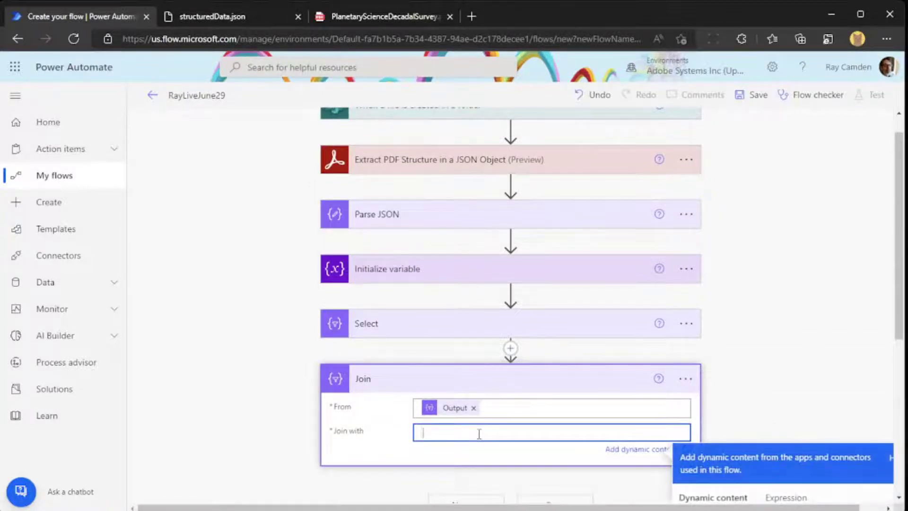
click(722, 359)
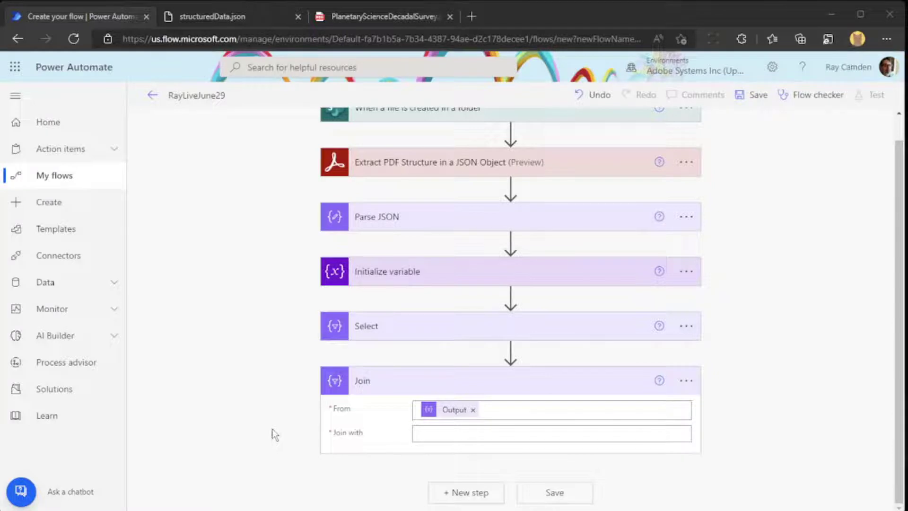
- Add the Text Functions action Substring after Join, searching the operations for "substring"
click(458, 492)
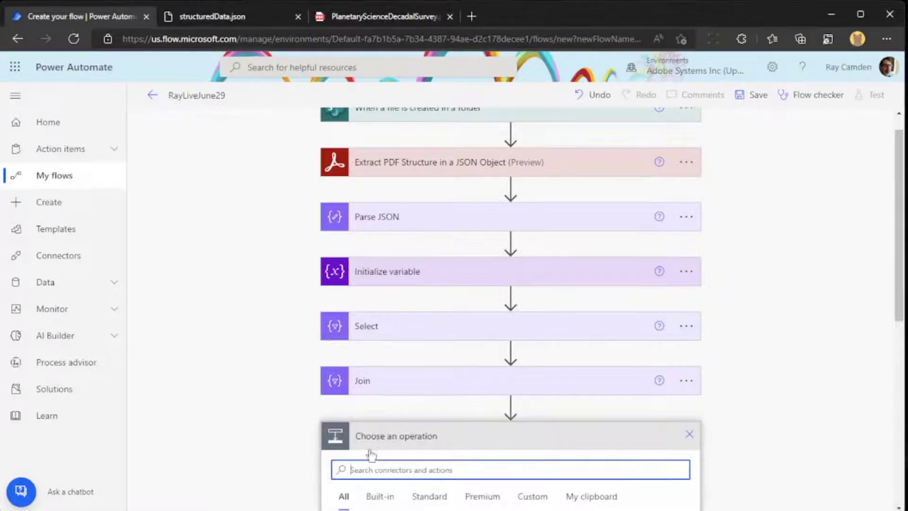
text(substring)
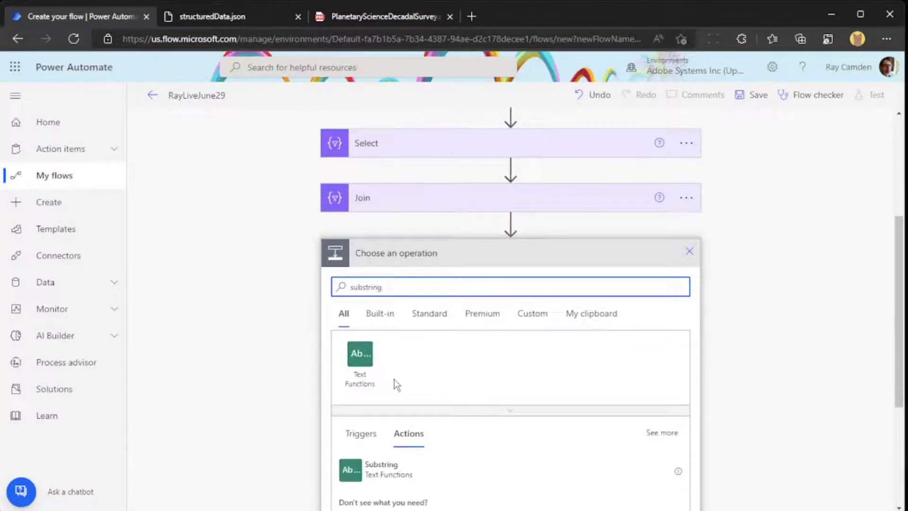
click(351, 469)
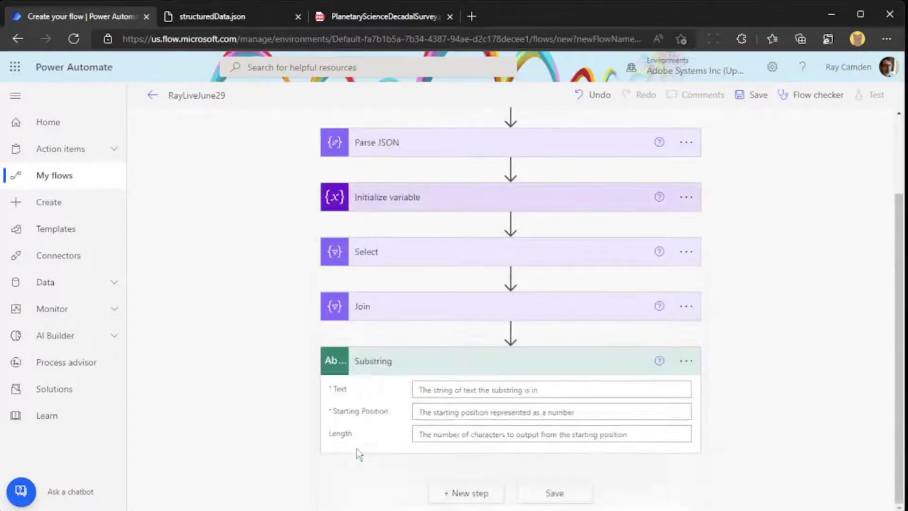
- Set Substring's Text input to the dynamic content Output of Join
click(478, 390)
scroll(771, 336, down, 1)
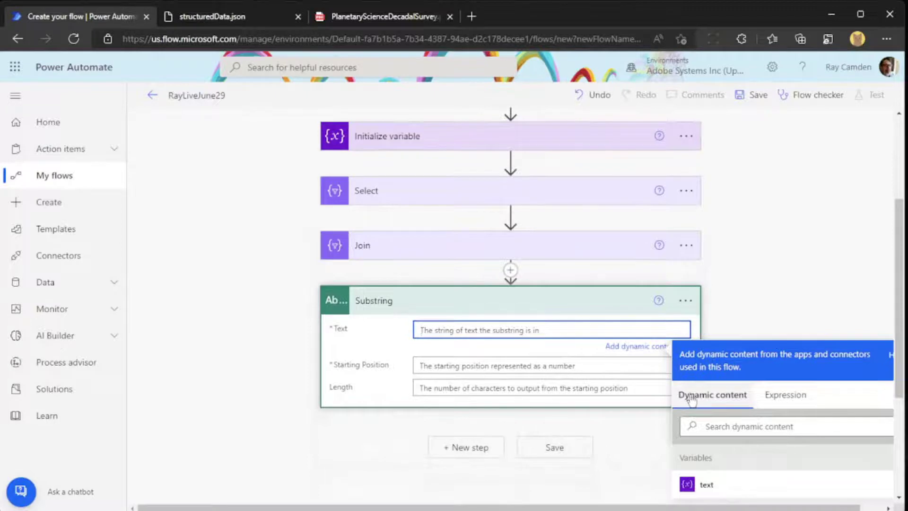
scroll(696, 417, down, 2)
click(703, 445)
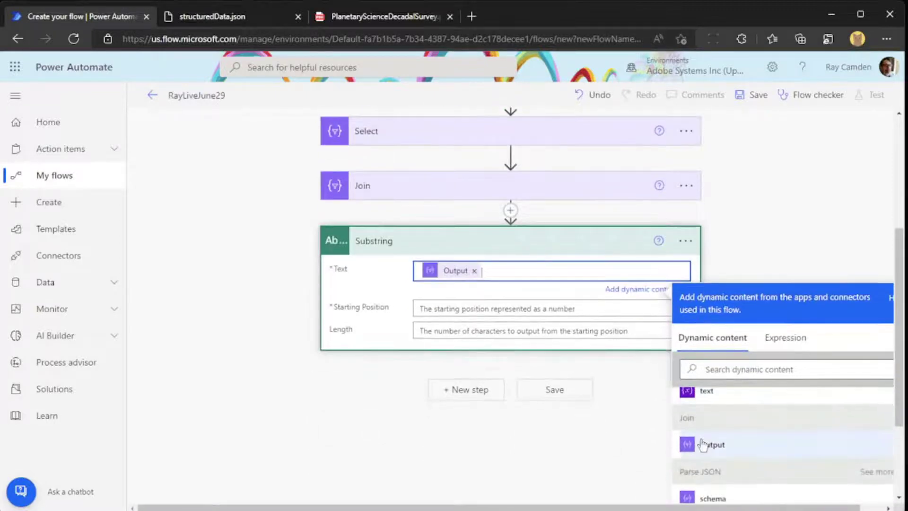
- Set Substring's Starting Position to 0 and its Length to 5120
click(493, 313)
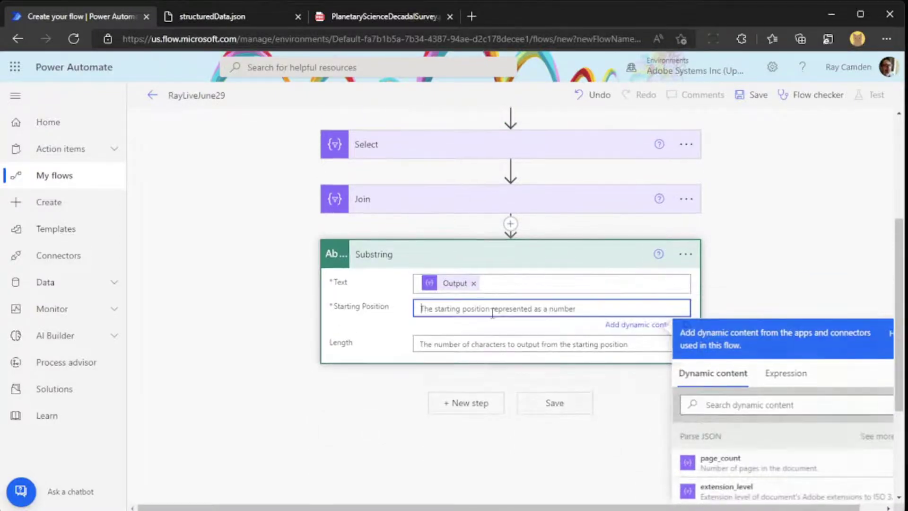
text(0)
click(491, 344)
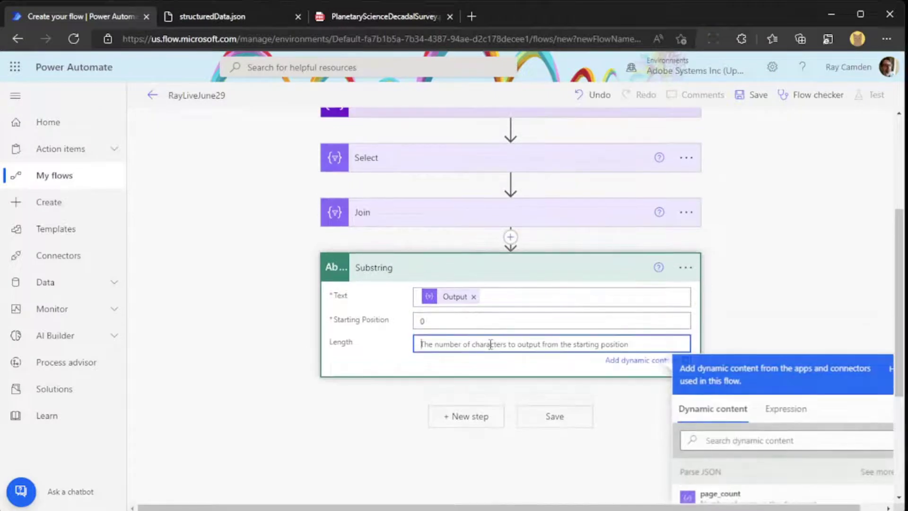
text(5120)
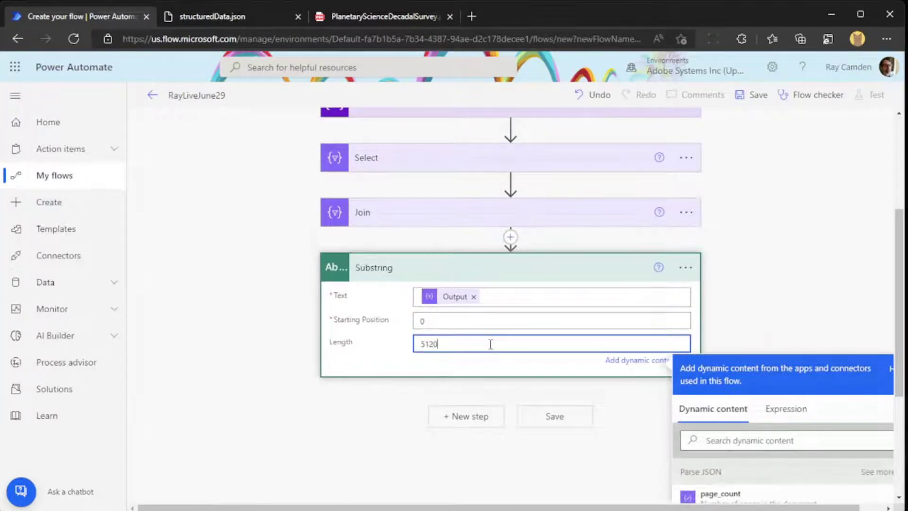
click(331, 428)
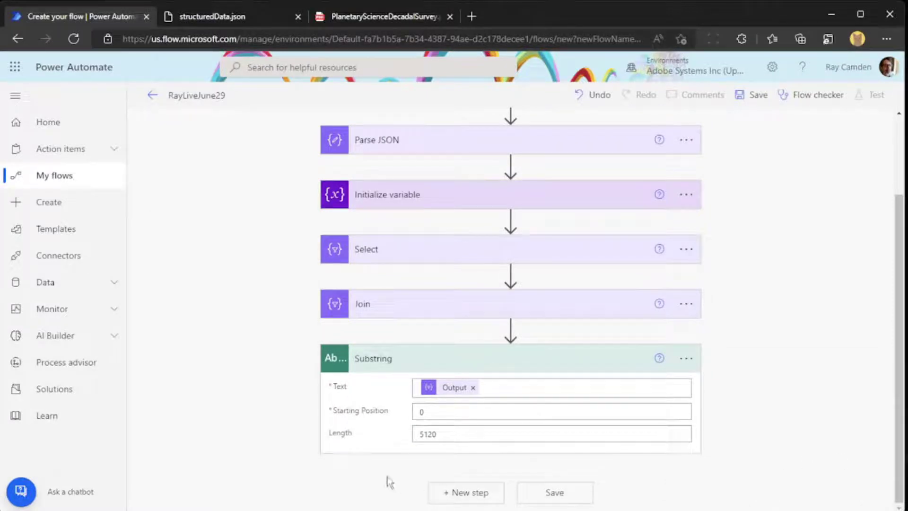
- Add the AI Builder action "Extract the key phrases from text" after Substring
click(452, 495)
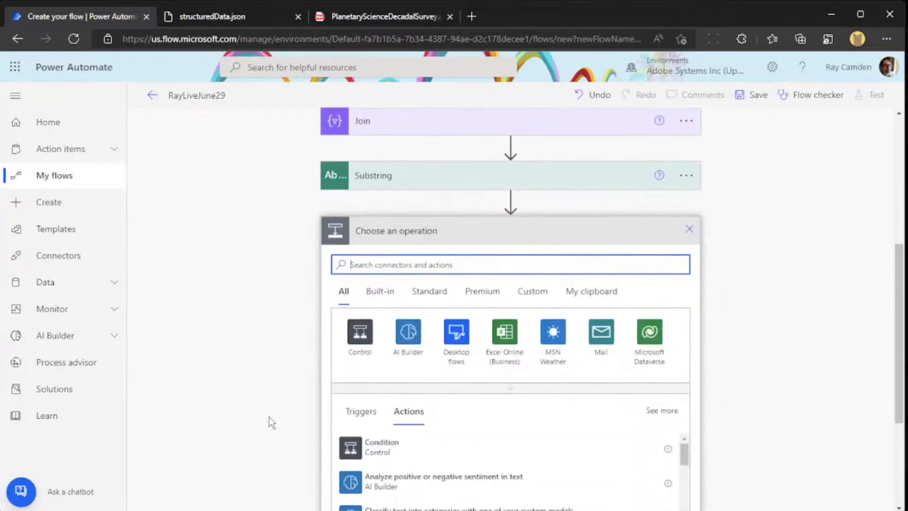
click(408, 333)
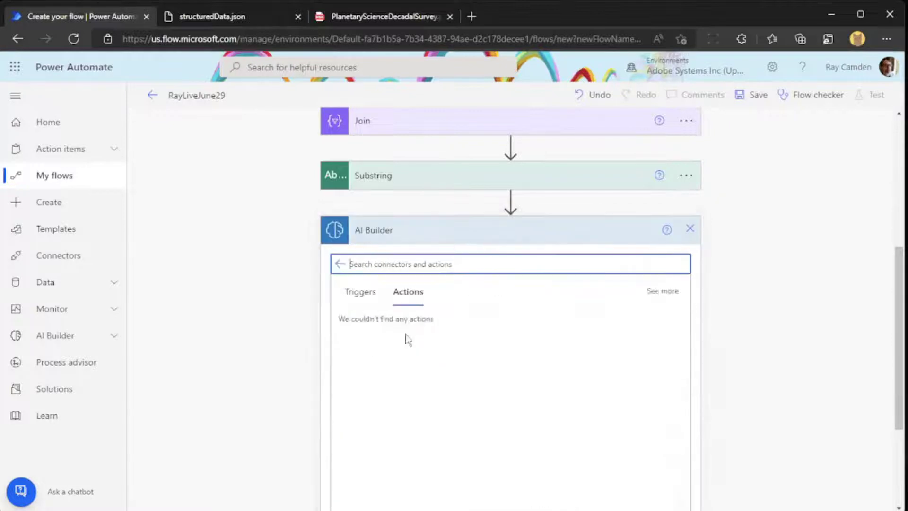
scroll(256, 349, down, 3)
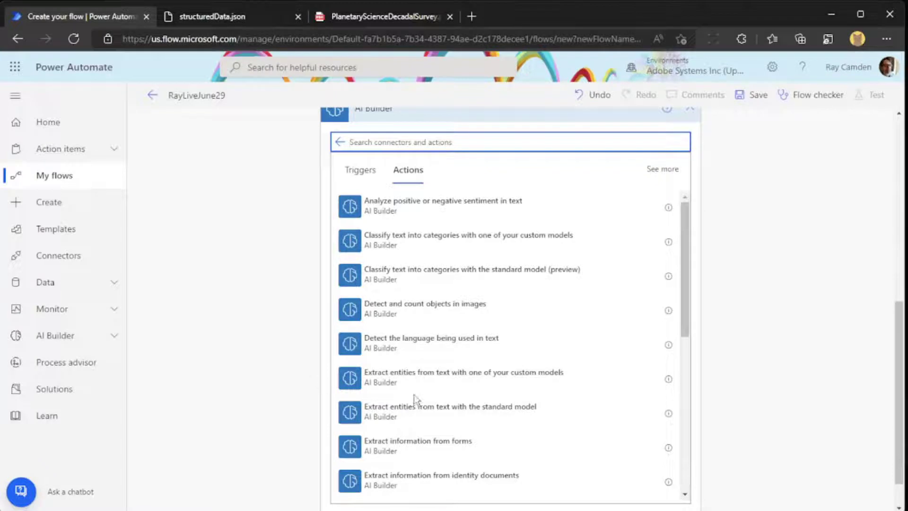
scroll(459, 404, down, 1)
scroll(459, 404, down, 3)
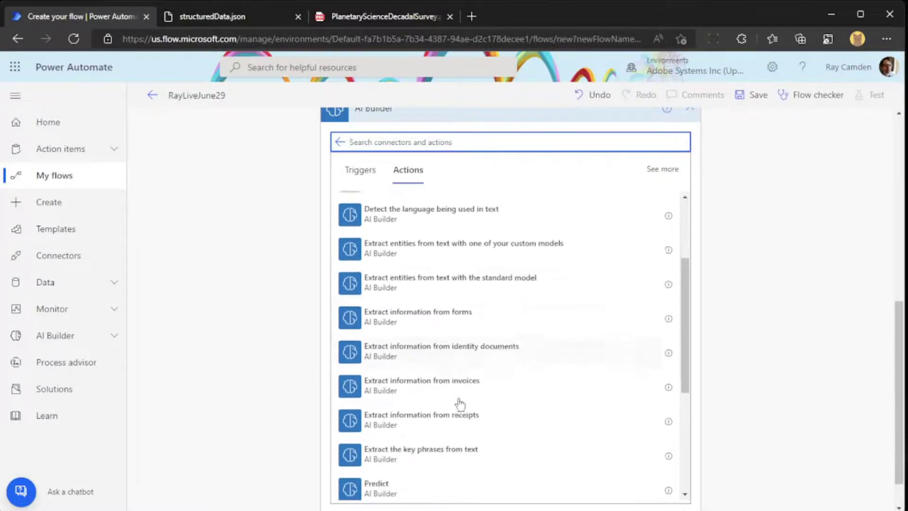
click(457, 445)
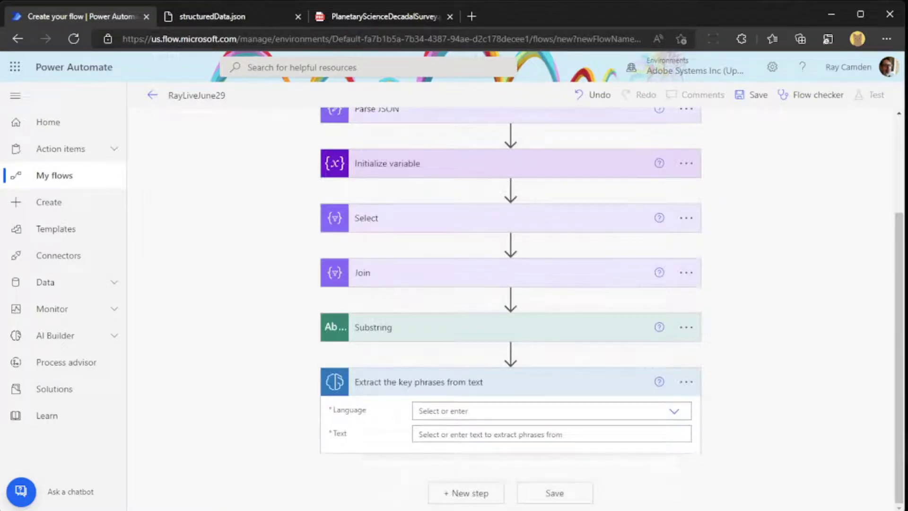
- Set the key phrase extraction's Language to English and its Text to the Substring dynamic content
click(635, 409)
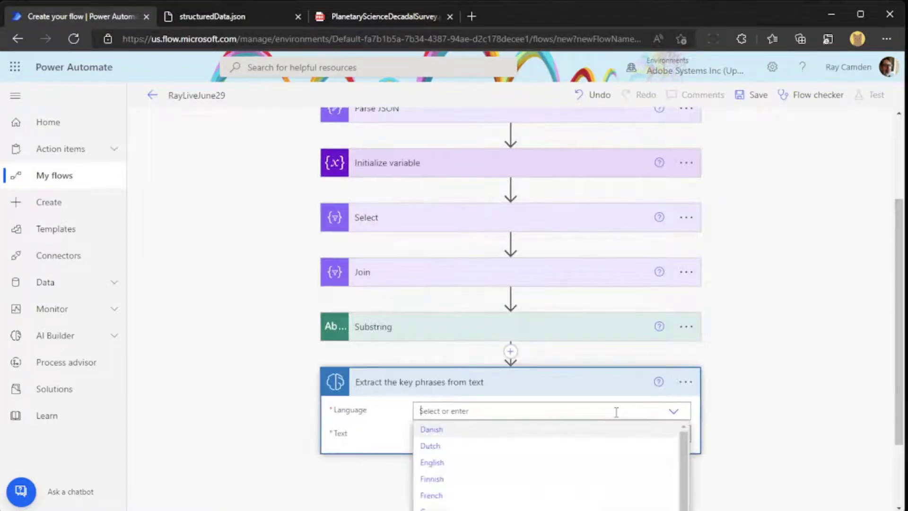
click(487, 461)
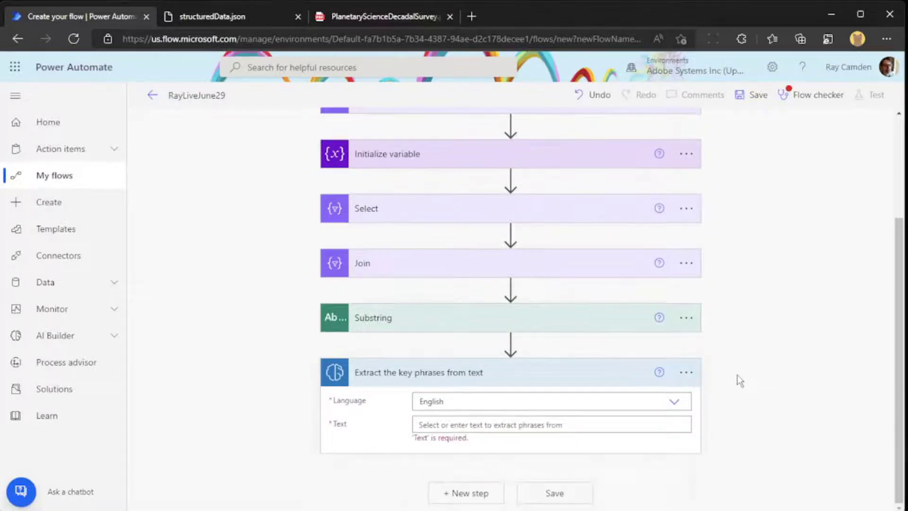
click(573, 425)
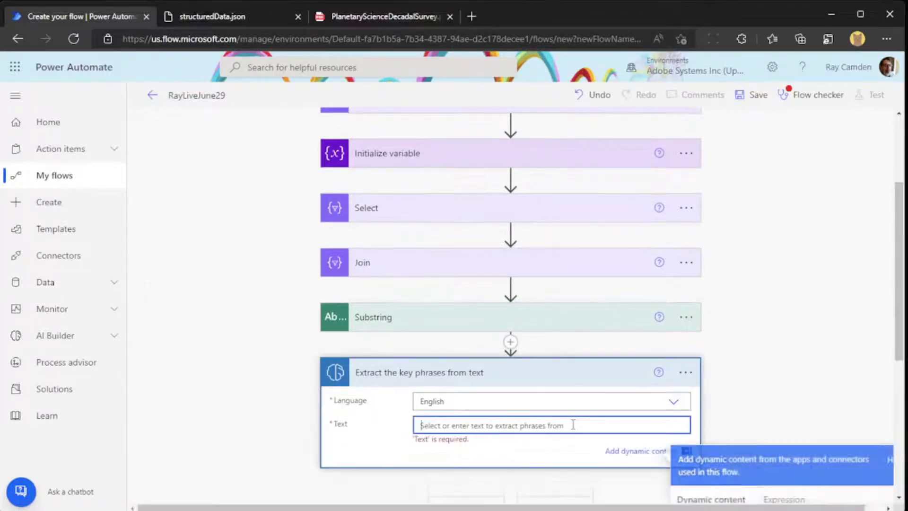
scroll(725, 382, down, 3)
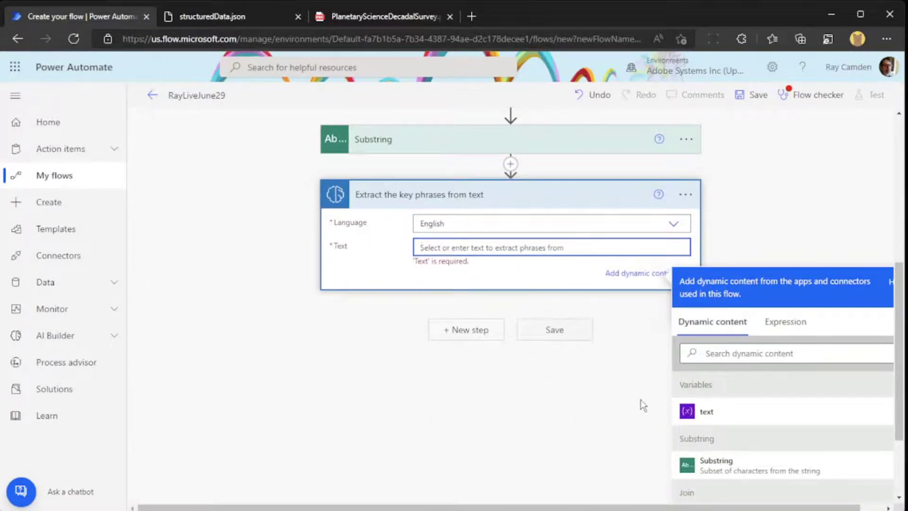
click(718, 456)
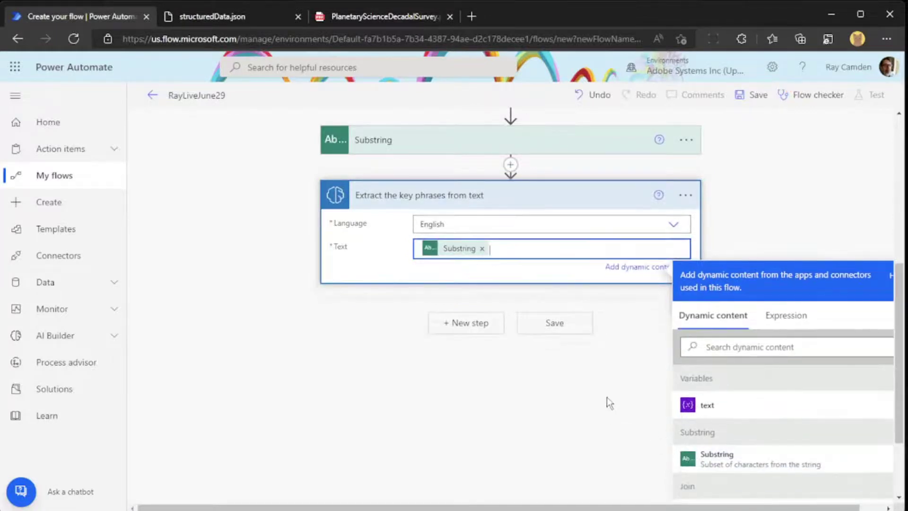
scroll(639, 386, down, 2)
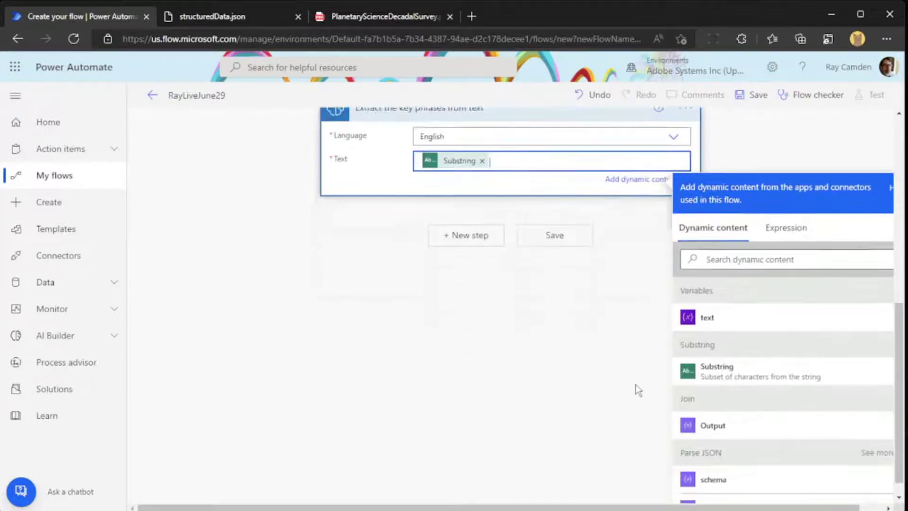
click(629, 351)
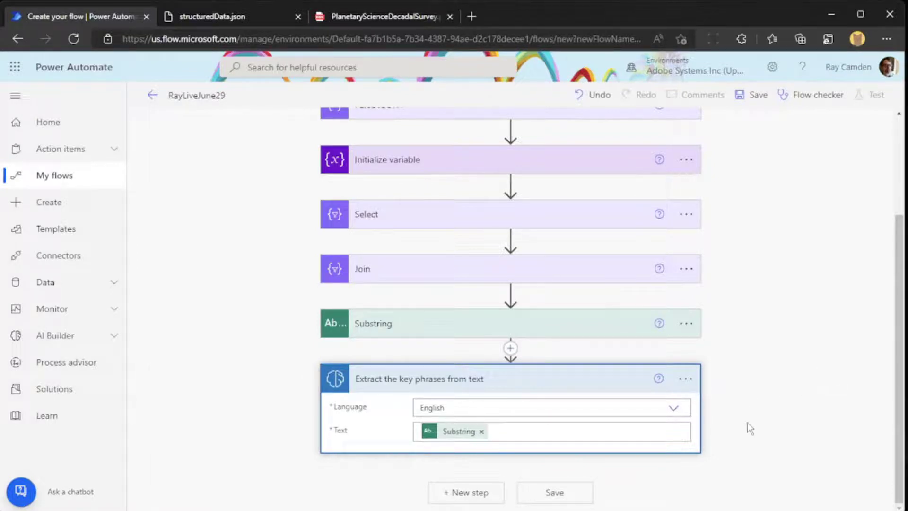
- Save the flow and start a manual test that is triggered by adding a file to the SharePoint folder
click(550, 492)
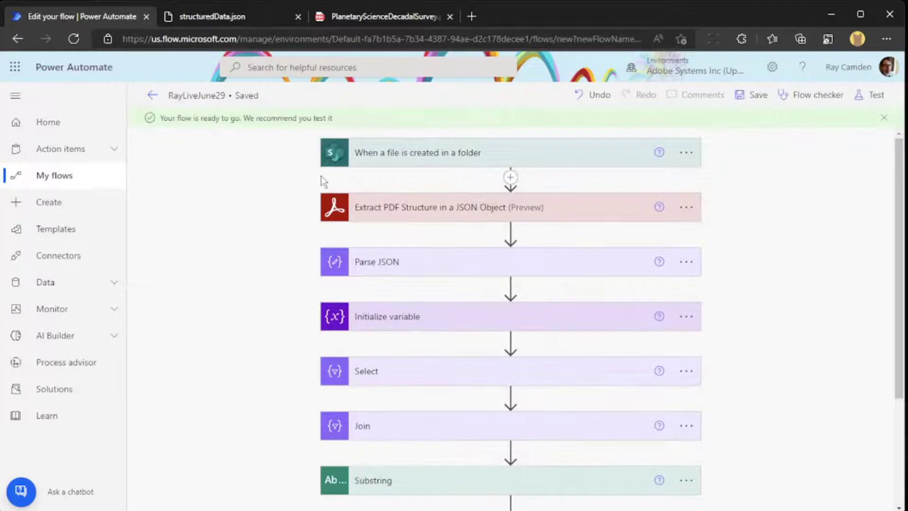
scroll(754, 232, down, 3)
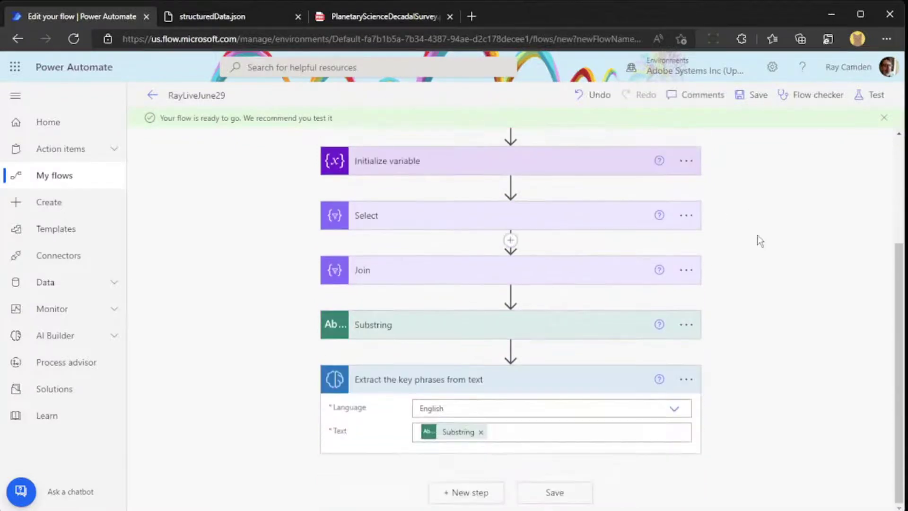
click(874, 95)
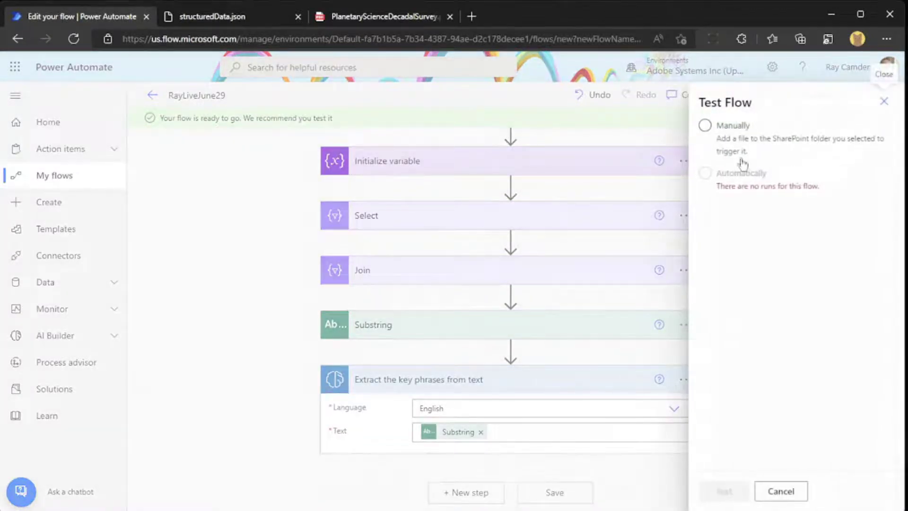
click(724, 491)
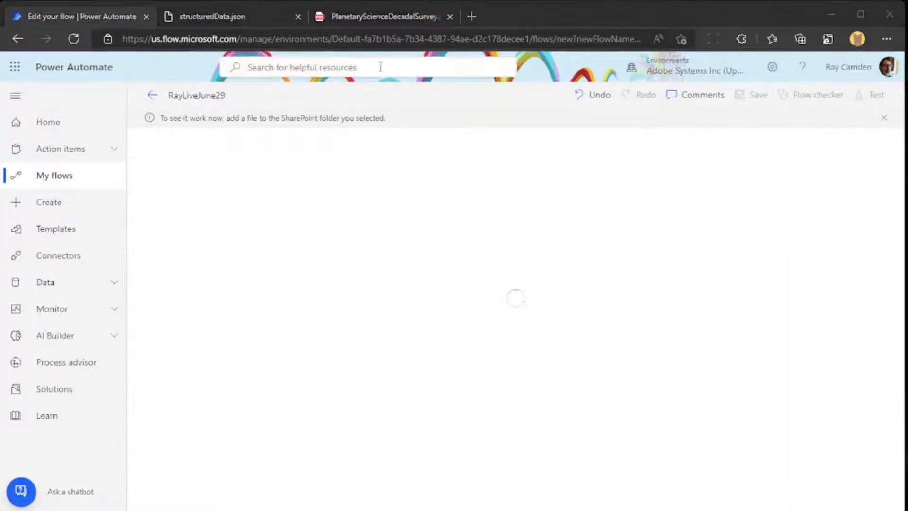
- Look at the first page of the PlanetaryScienceDecadalSurvey PDF in its browser tab
click(359, 17)
scroll(433, 280, up, 6)
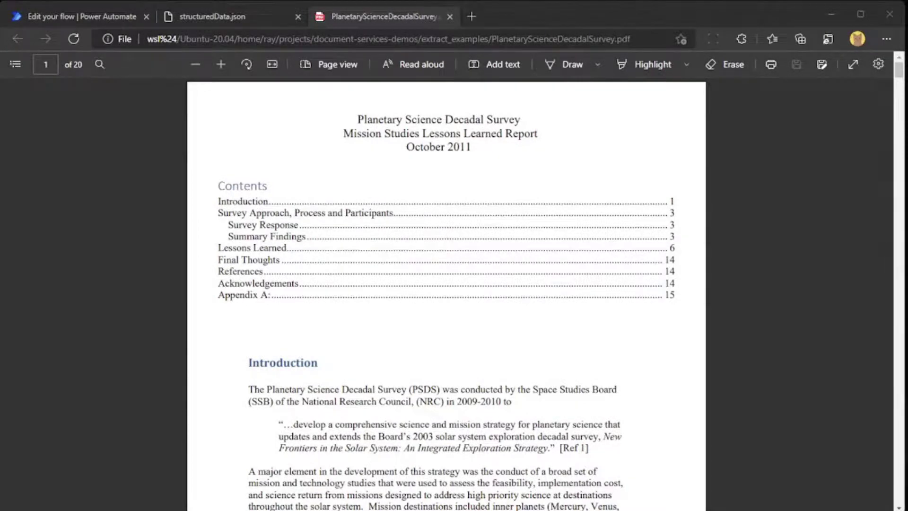
- Return to the flow's test run and check the status of every action through the key phrase extraction
click(48, 17)
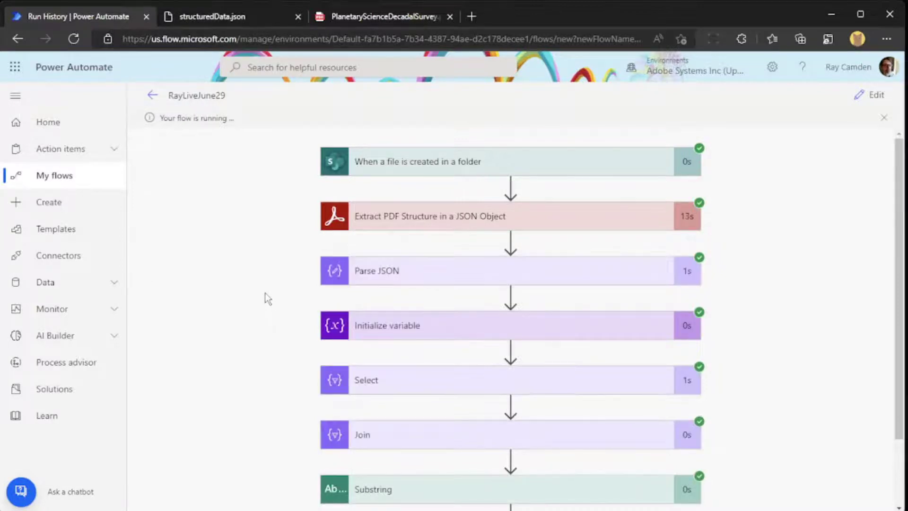
scroll(277, 291, down, 1)
scroll(278, 290, down, 1)
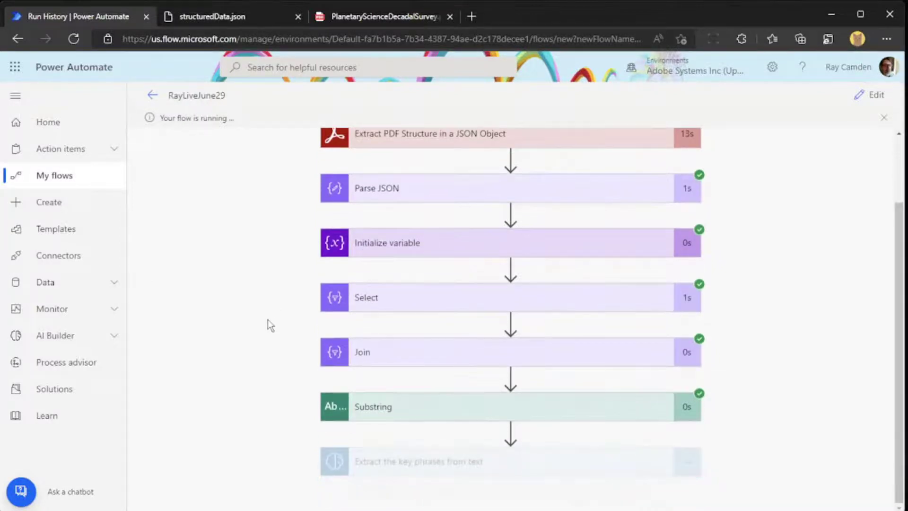
scroll(268, 319, up, 2)
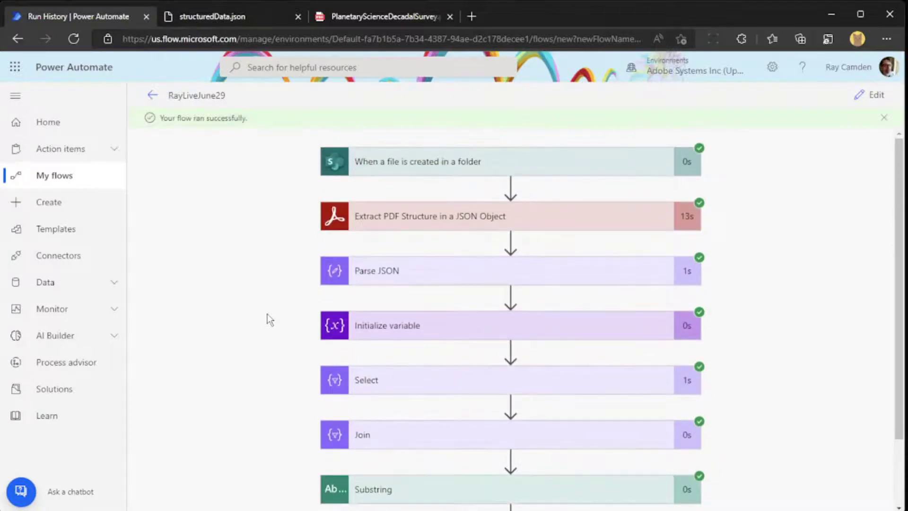
scroll(267, 319, down, 2)
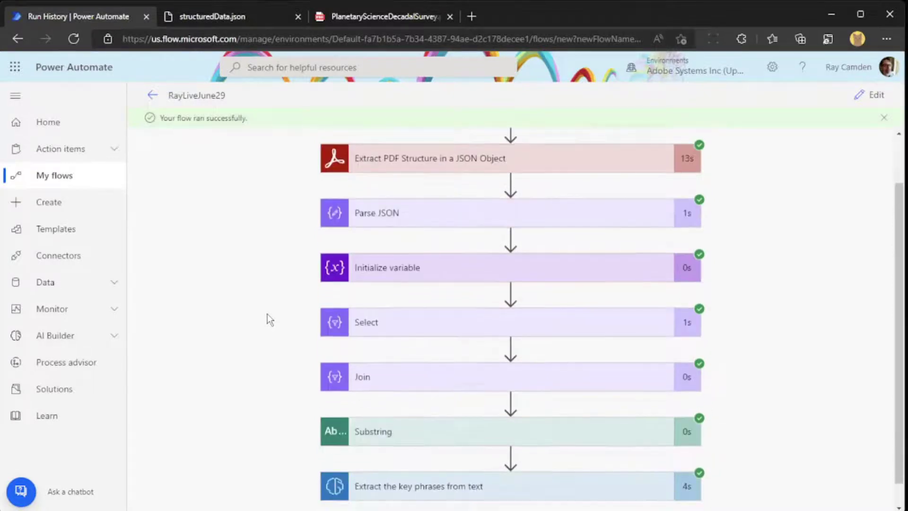
- Inspect the inputs and the list of extracted phrases of the key phrase extraction in the test run
scroll(268, 317, up, 1)
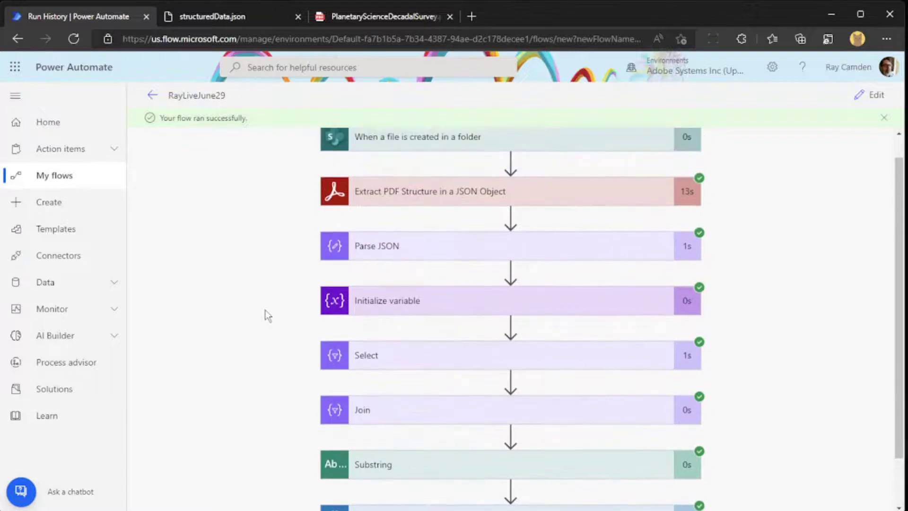
scroll(769, 307, down, 1)
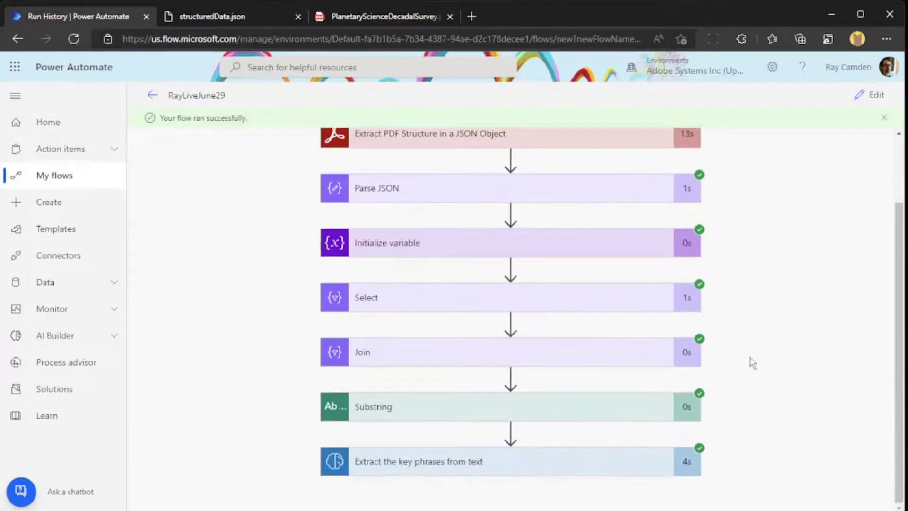
click(526, 468)
scroll(810, 373, down, 5)
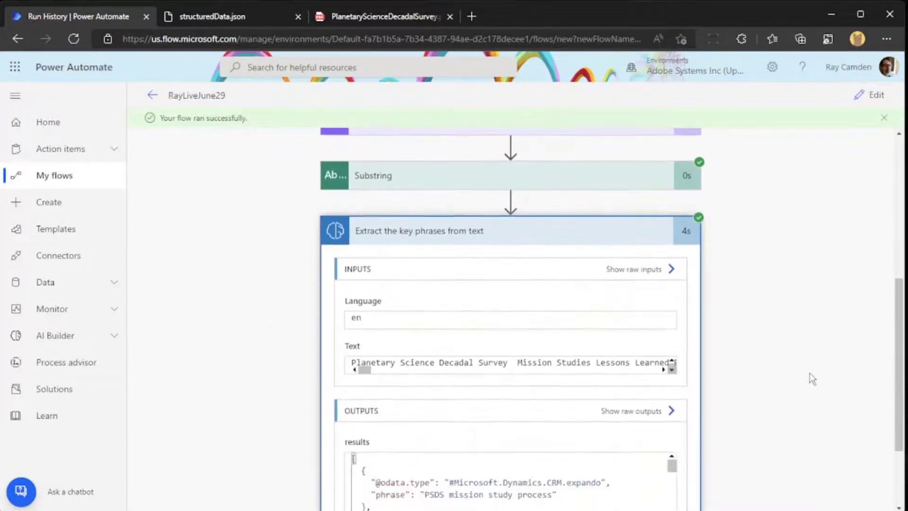
scroll(745, 376, down, 2)
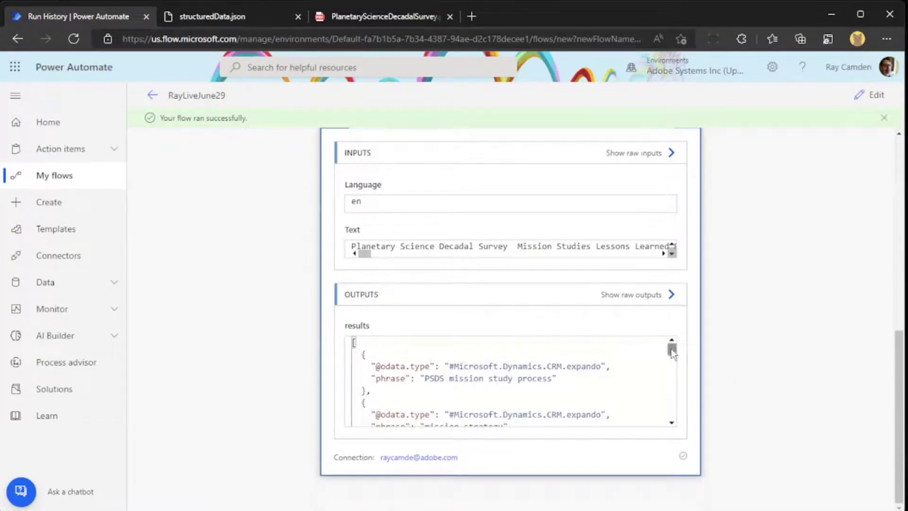
drag(671, 353, 672, 407)
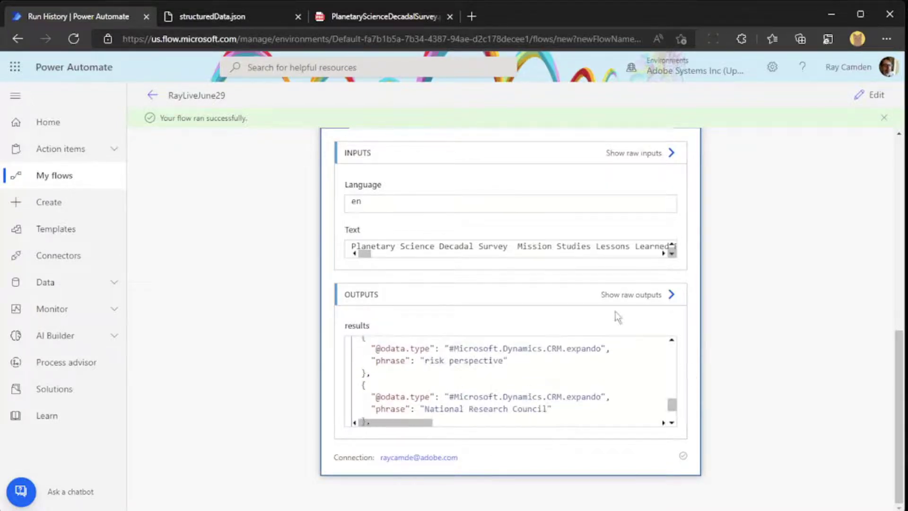
- Leave the test run, dismiss the notice that the flow is ready, and reopen the RayLiveJune29 flow for editing
scroll(220, 193, up, 10)
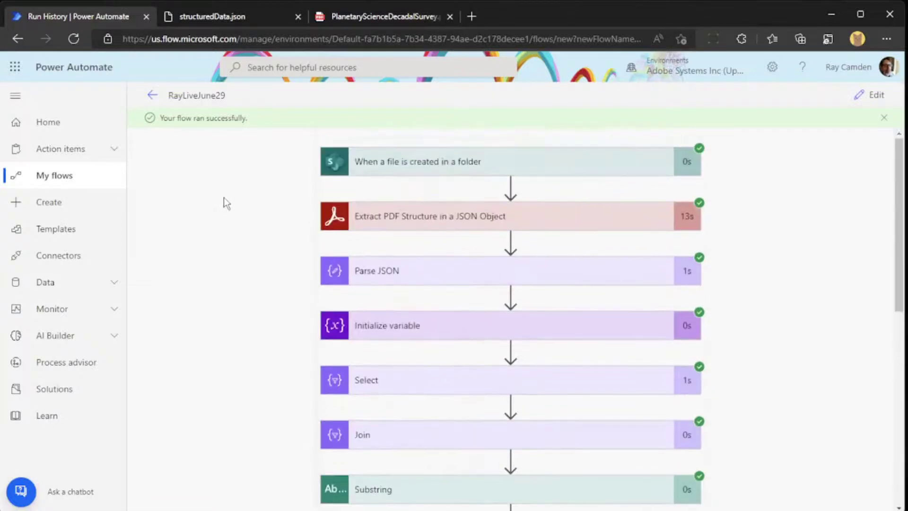
click(154, 95)
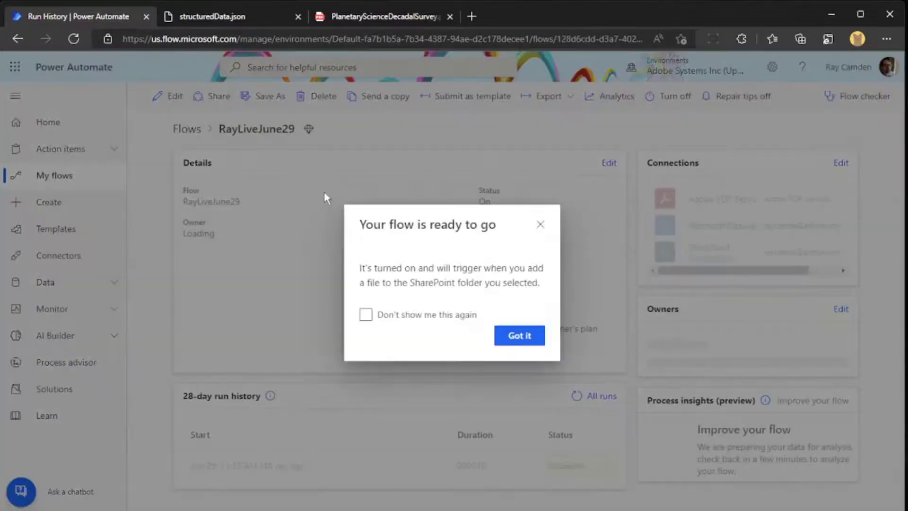
click(540, 161)
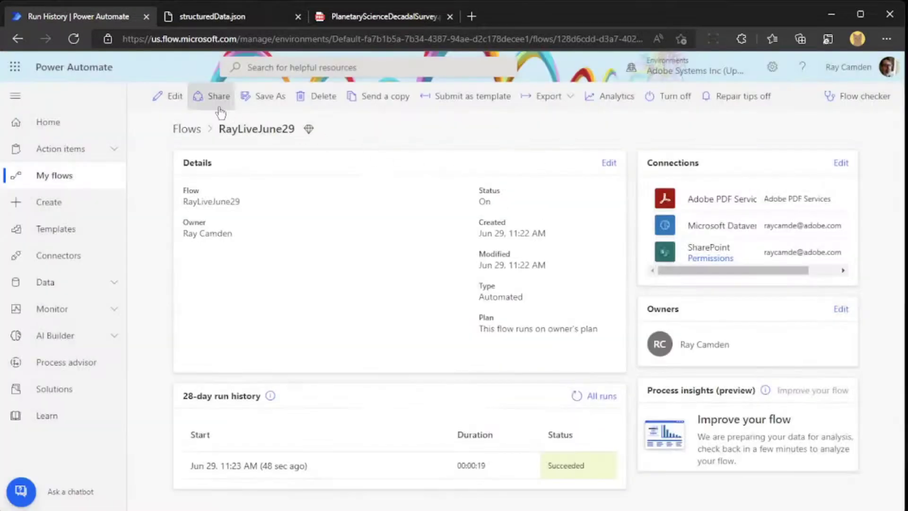
click(183, 102)
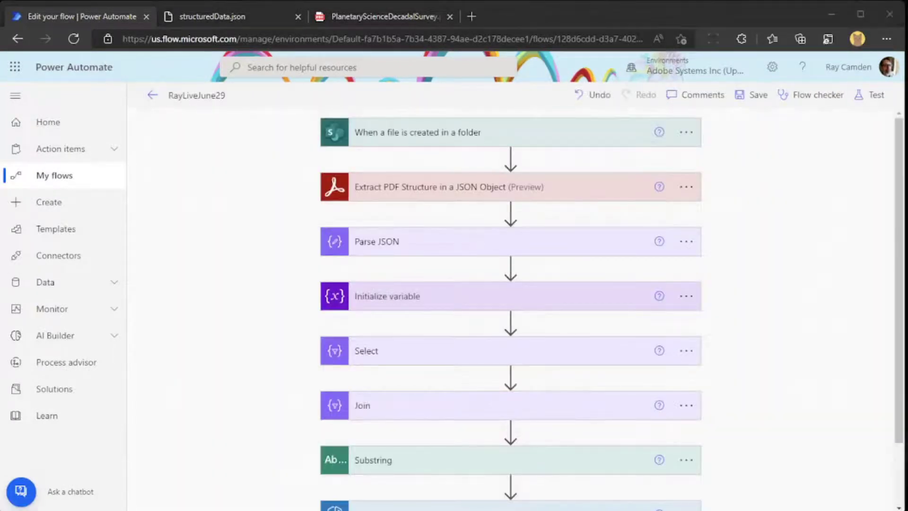
- Add an Initialize variable action after the key phrase extraction at the end of the flow
scroll(808, 312, down, 2)
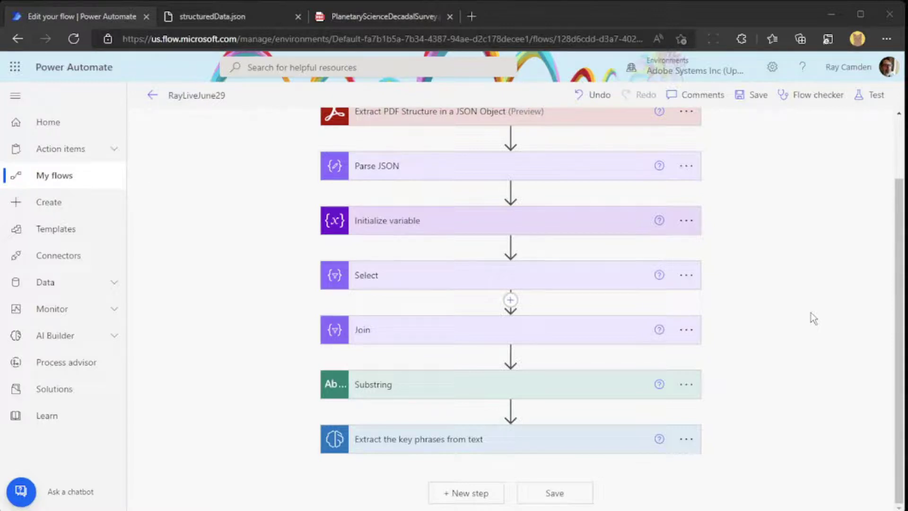
click(467, 493)
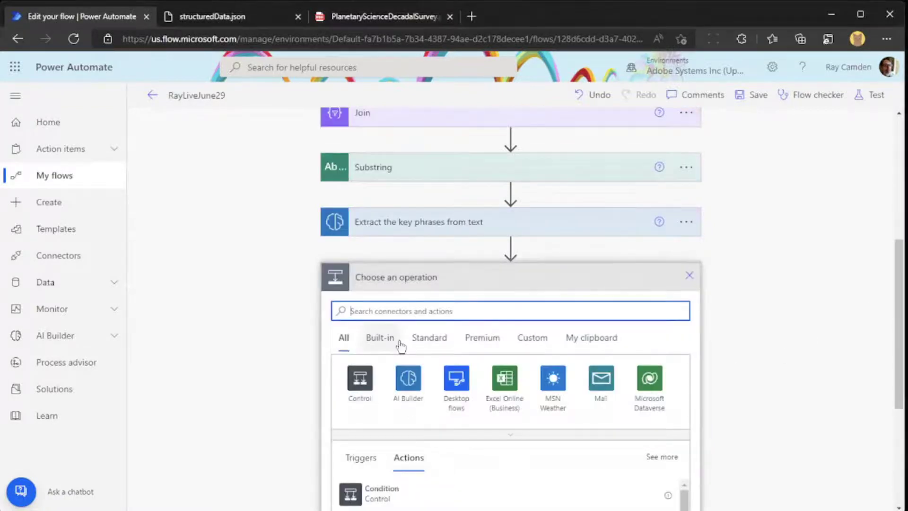
text(initia)
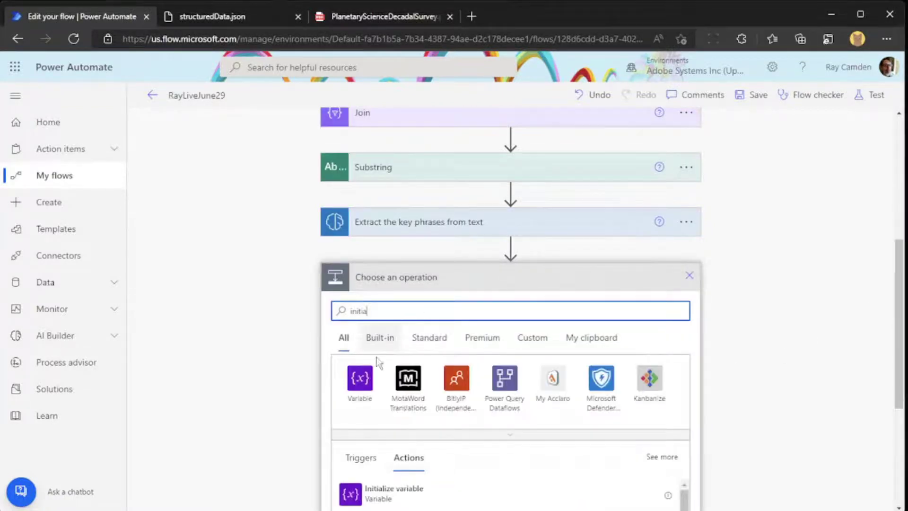
click(360, 377)
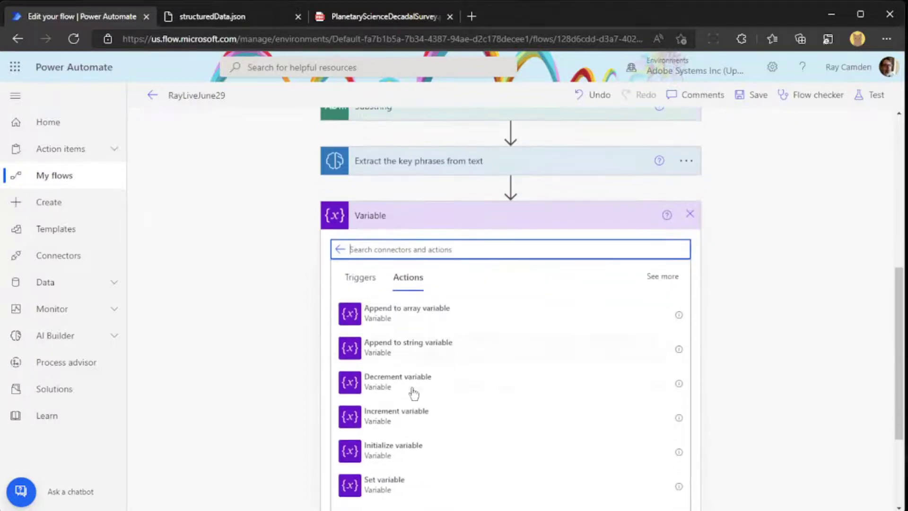
click(413, 460)
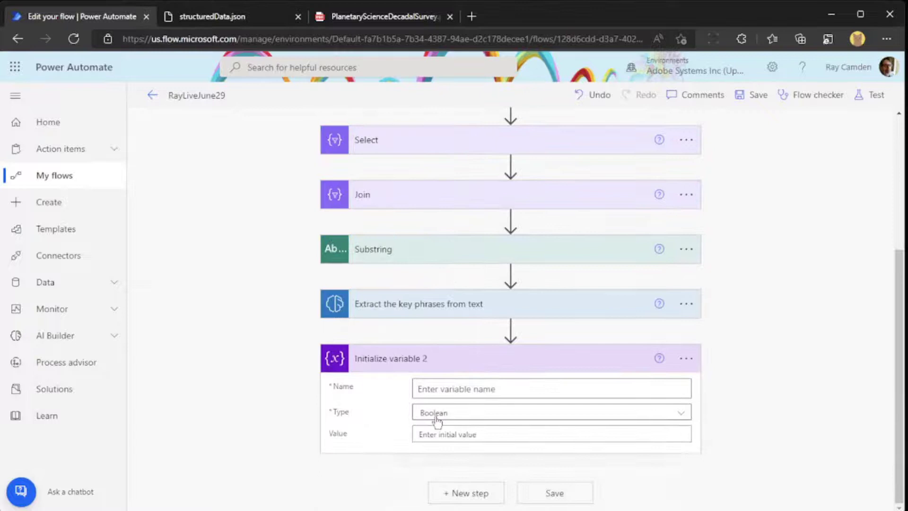
- Name the new variable mailbody, set its type to String and enter "" as its initial value
click(454, 389)
text(ma)
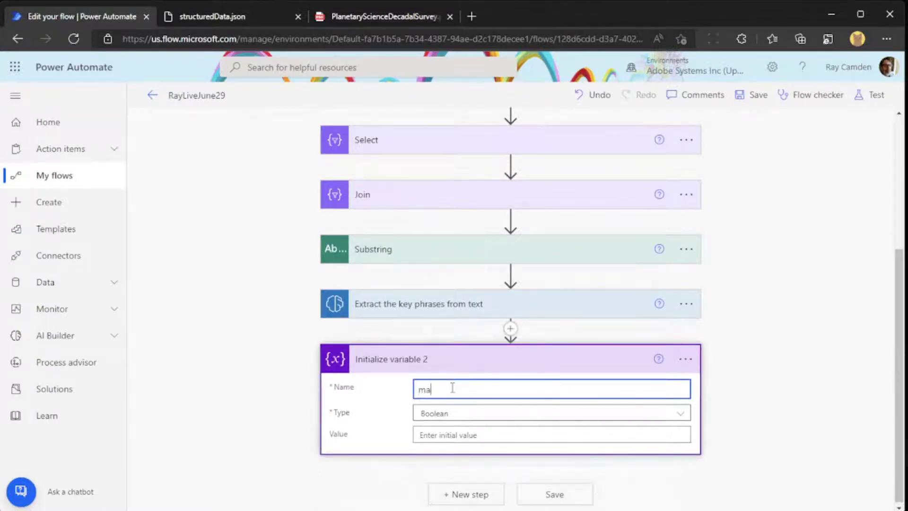
text(ilbody)
key(Tab)
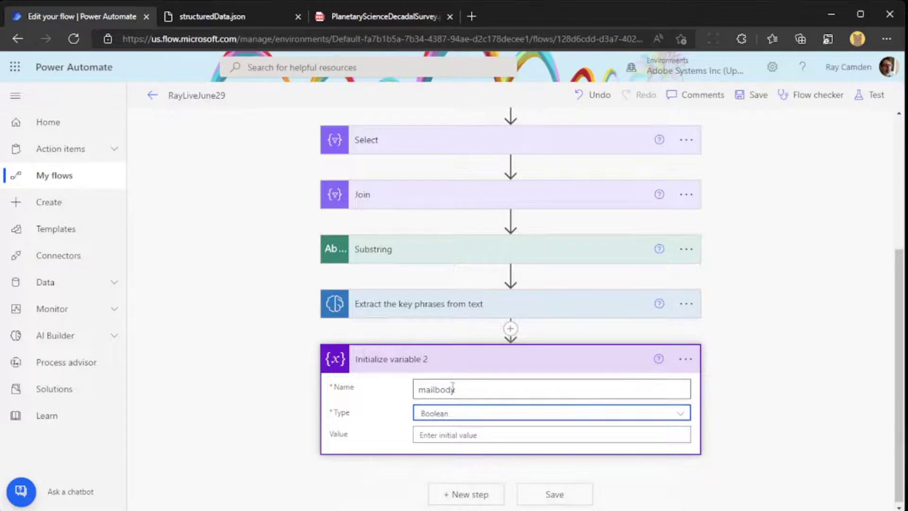
click(470, 421)
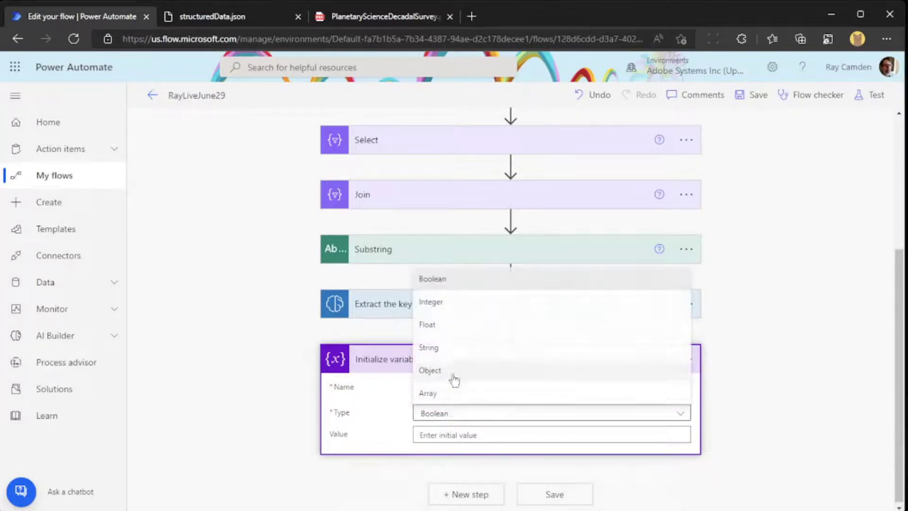
click(446, 355)
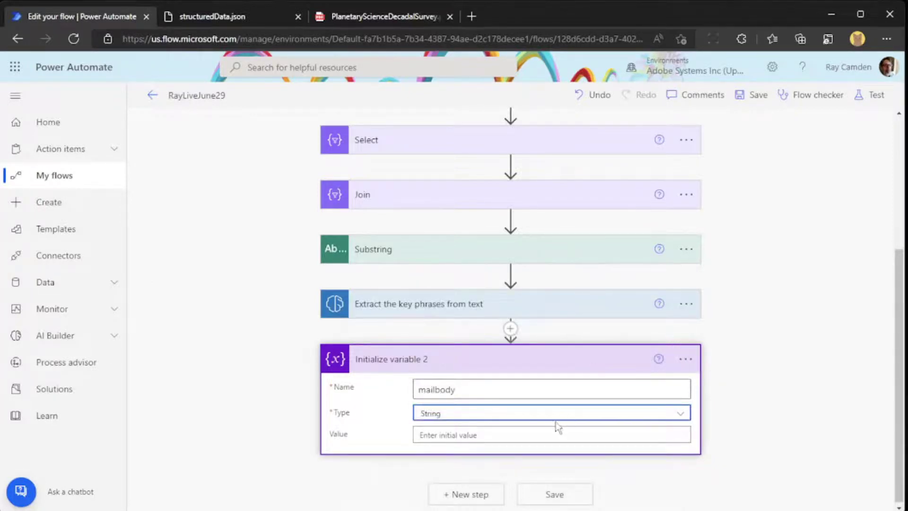
click(543, 434)
text(")
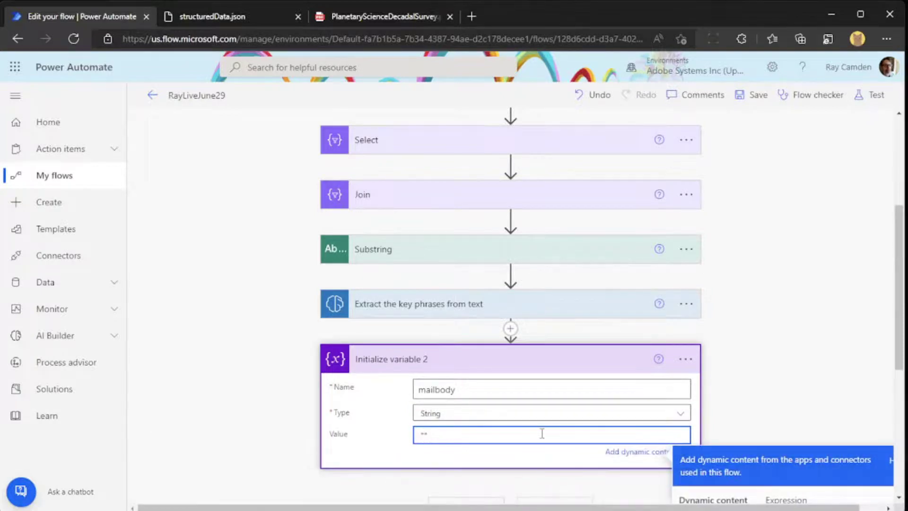
click(802, 364)
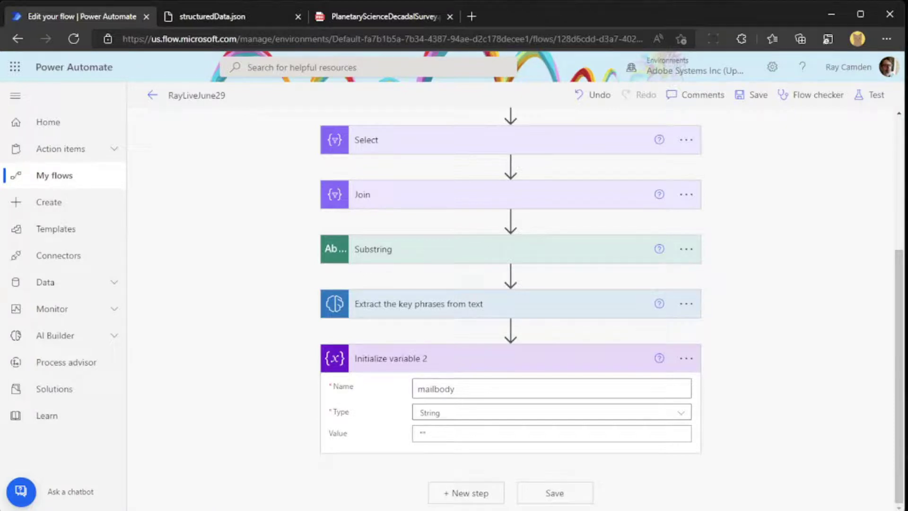
- Add an Apply to each control after the mailbody variable's initialization
click(468, 493)
scroll(501, 413, down, 3)
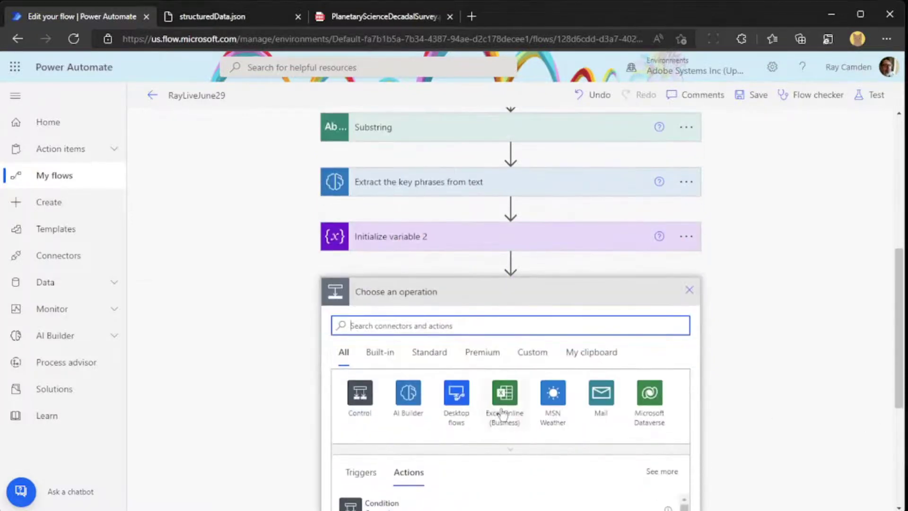
text(Apply)
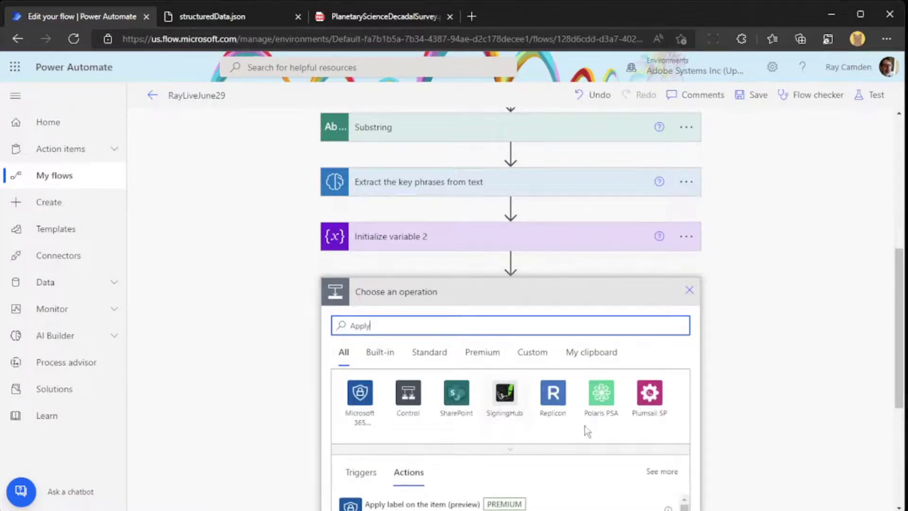
click(408, 394)
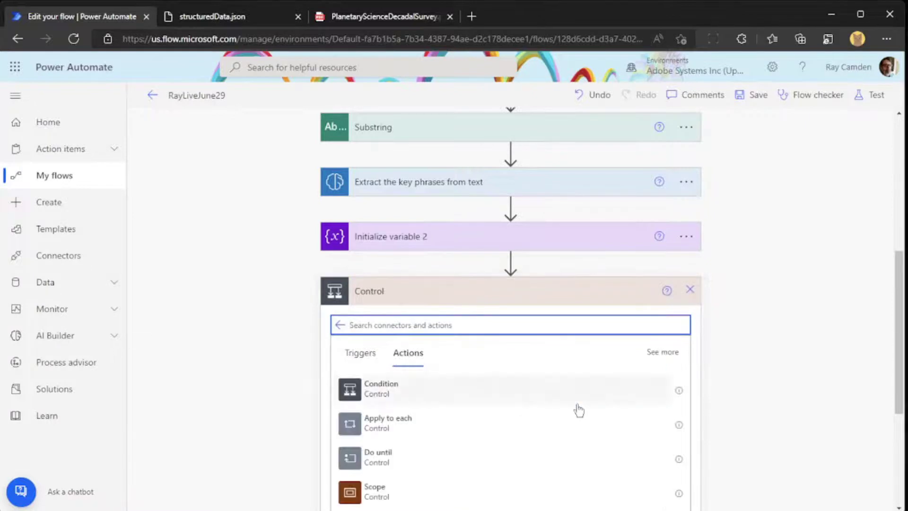
scroll(579, 410, down, 4)
scroll(579, 410, up, 1)
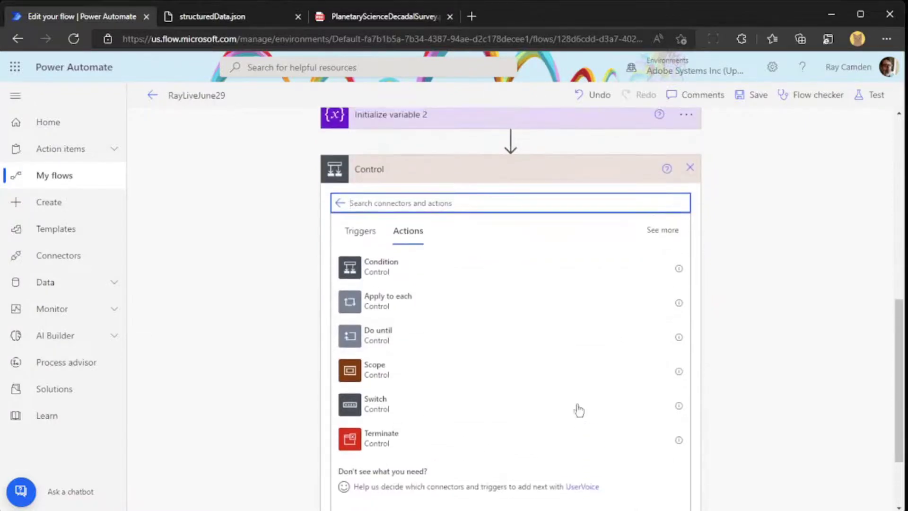
scroll(586, 379, up, 2)
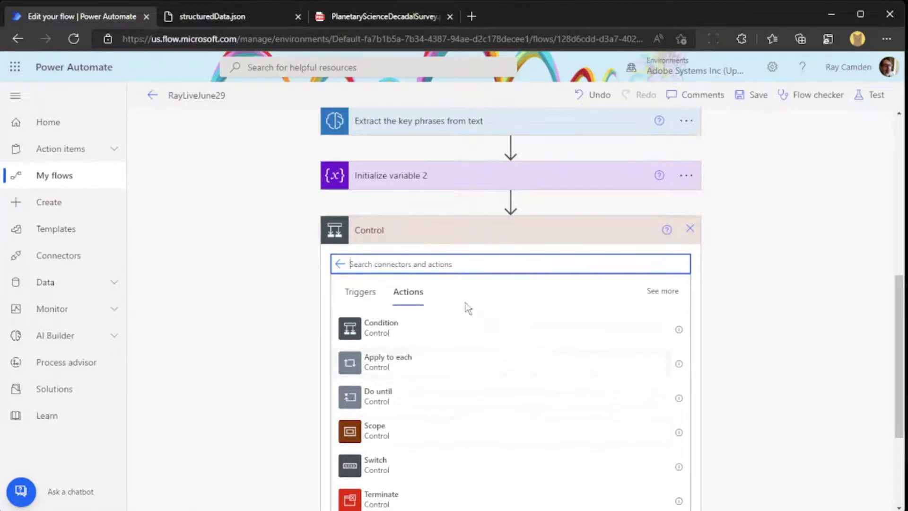
text(apply t)
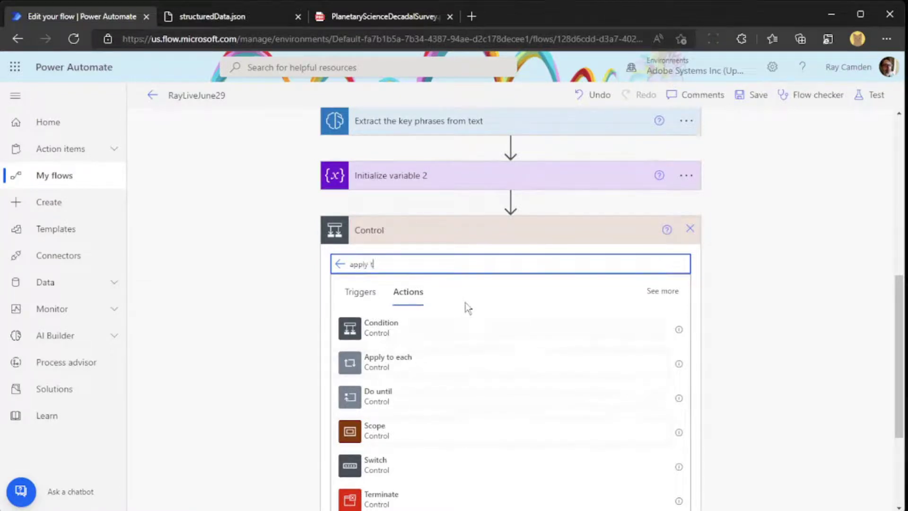
text(o each)
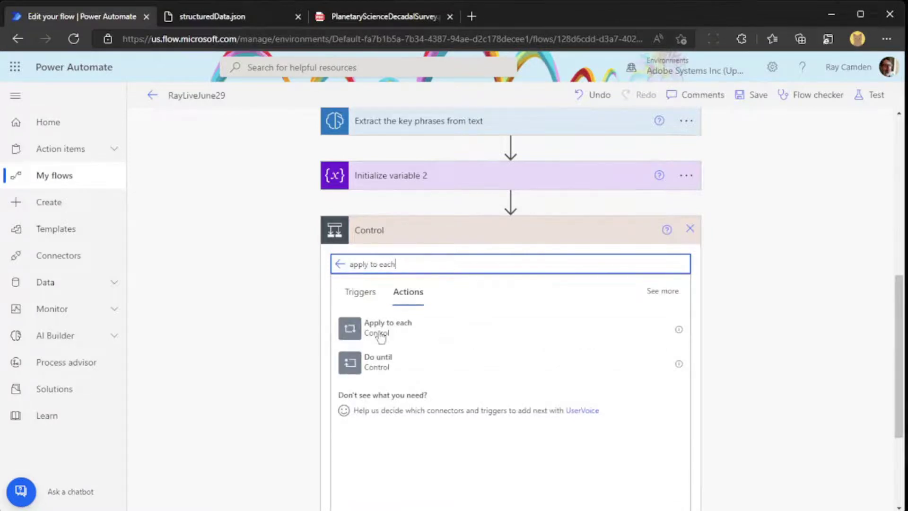
click(382, 337)
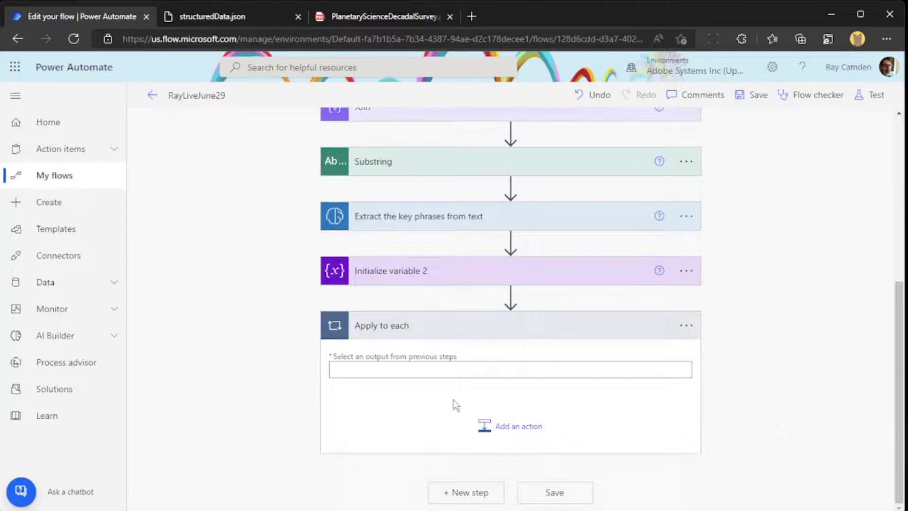
- Use the Key phrase dynamic content from the key phrase extraction as the output that Apply to each loops over
click(440, 371)
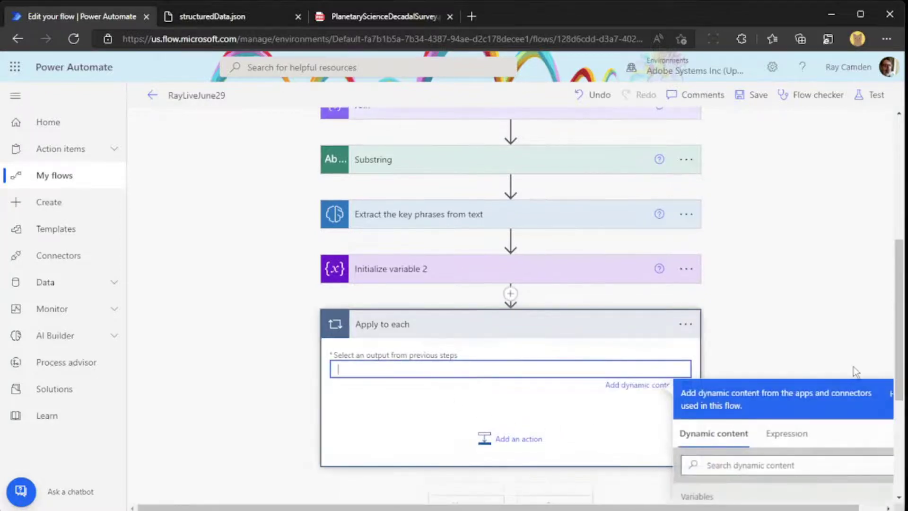
scroll(852, 369, down, 3)
scroll(799, 387, down, 1)
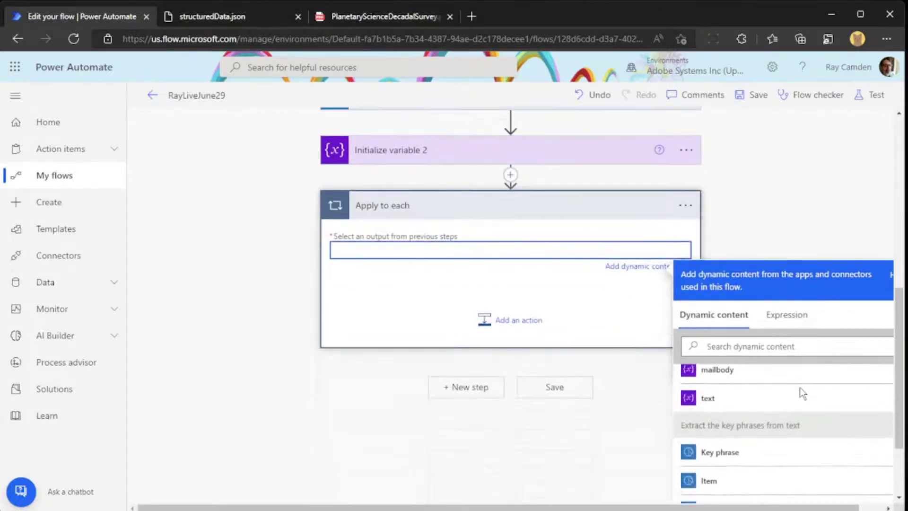
scroll(713, 345, up, 3)
scroll(712, 303, down, 2)
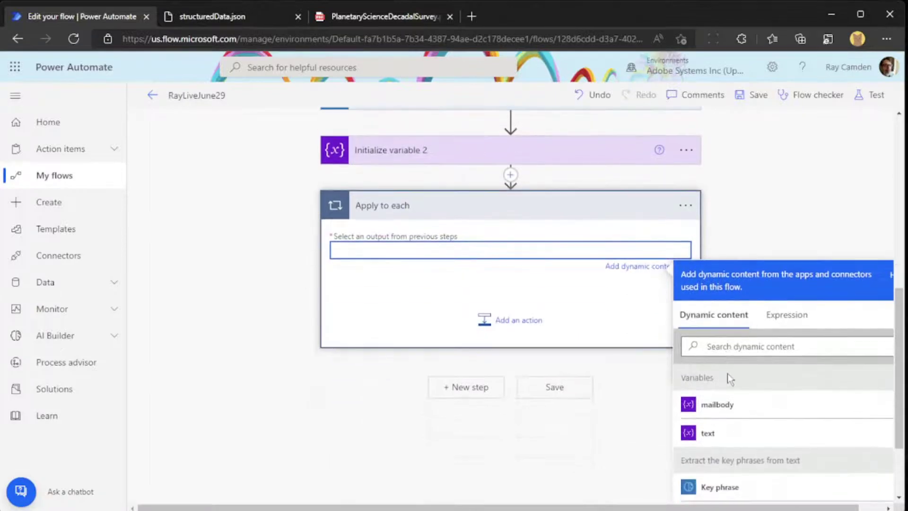
click(726, 487)
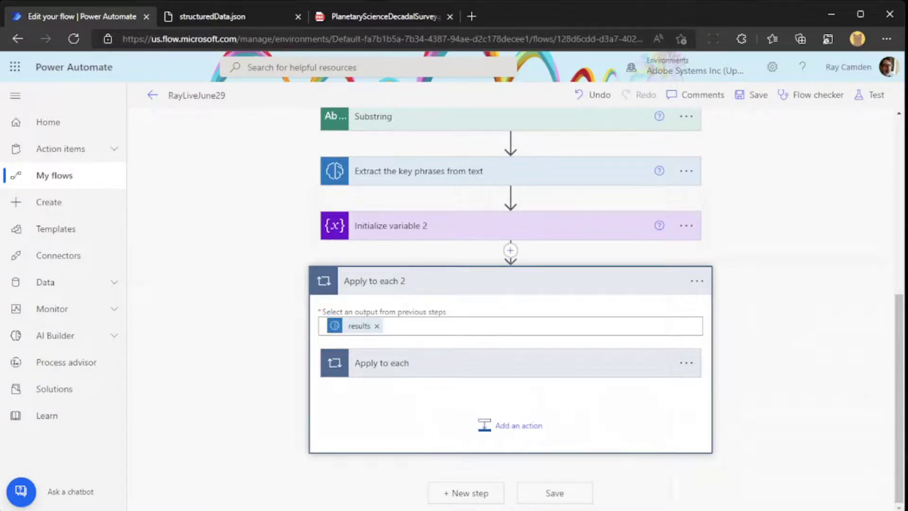
- Add an Append to string variable action inside the Apply to each 2 loop, with mailbody as its variable name
click(523, 434)
scroll(521, 432, down, 1)
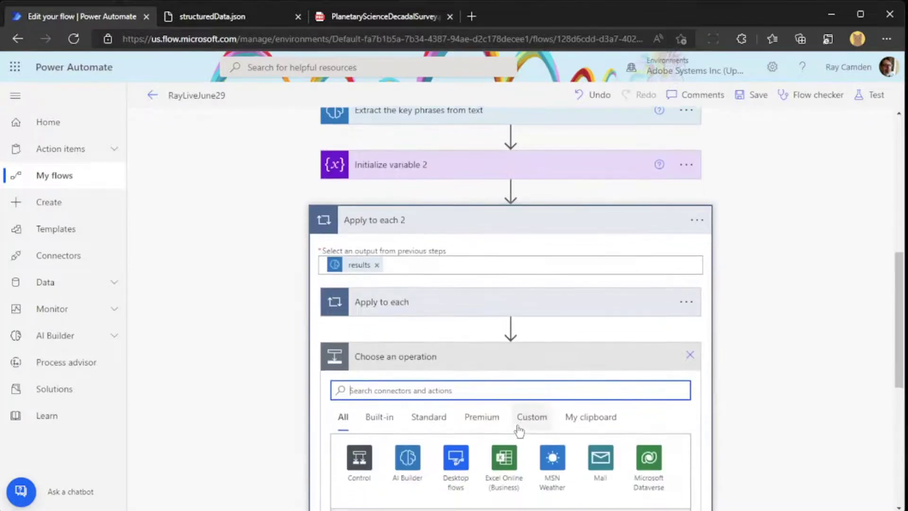
text(append to)
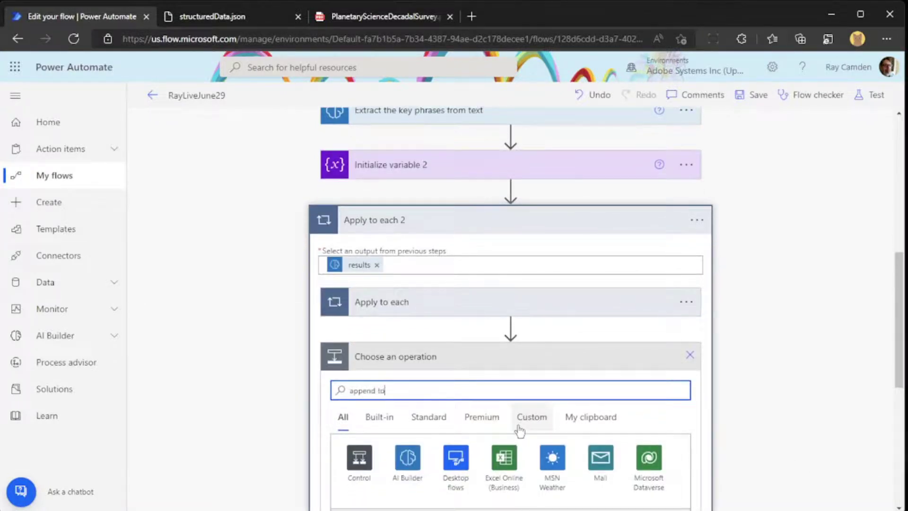
text( st)
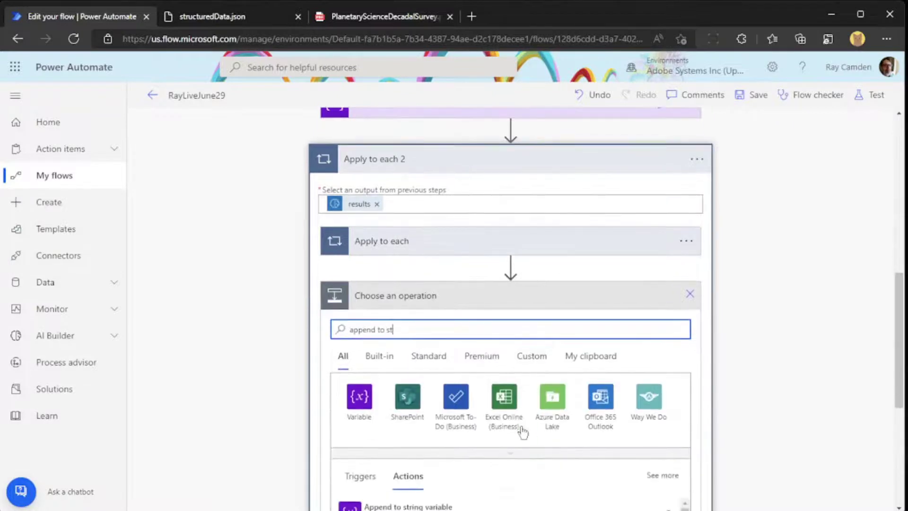
click(389, 445)
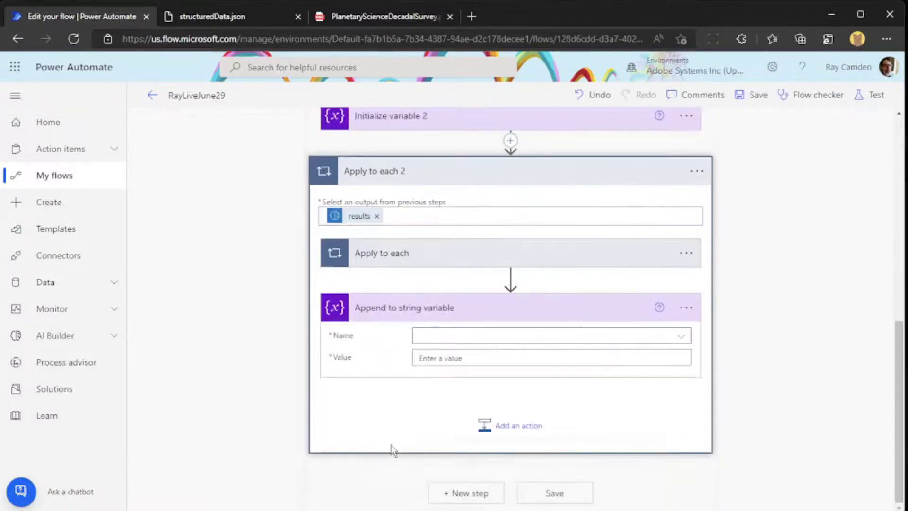
click(438, 337)
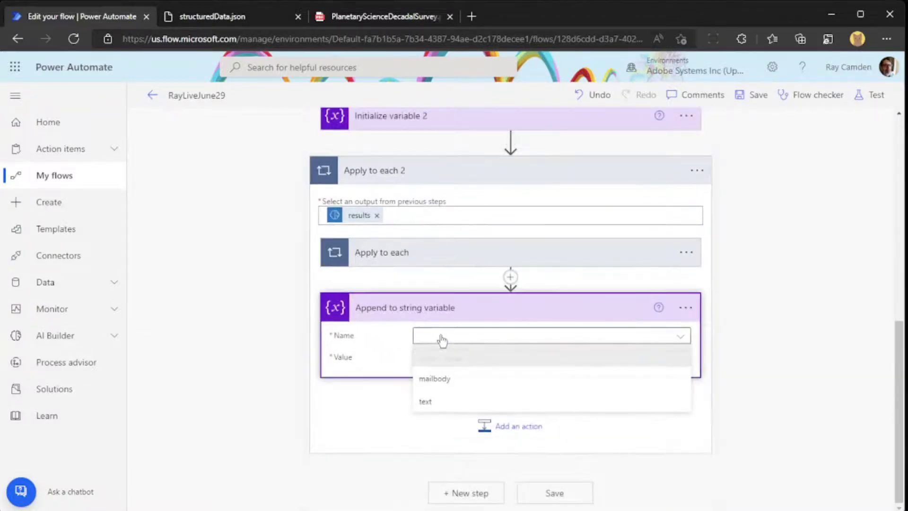
click(447, 378)
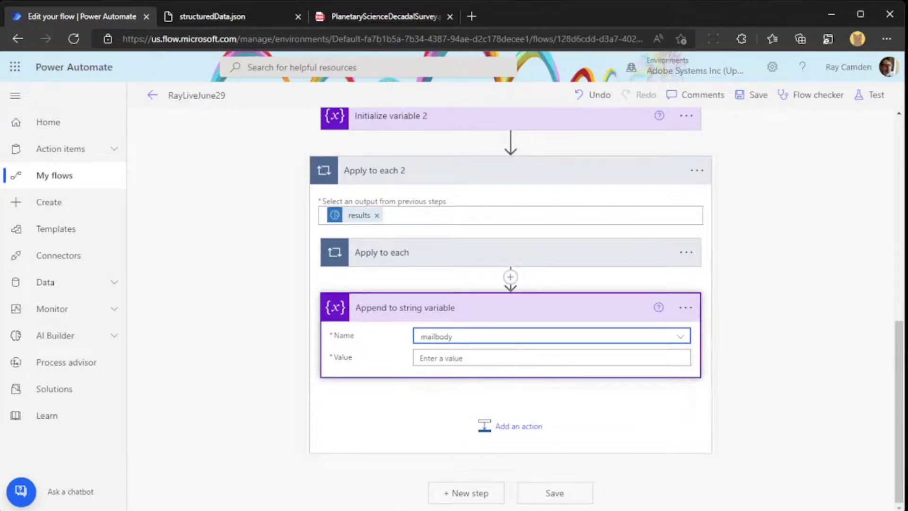
- Set the appended value to the expression concat(items('Apply_to_each_2')['phrase'],'<br/>')
key(alt+Tab)
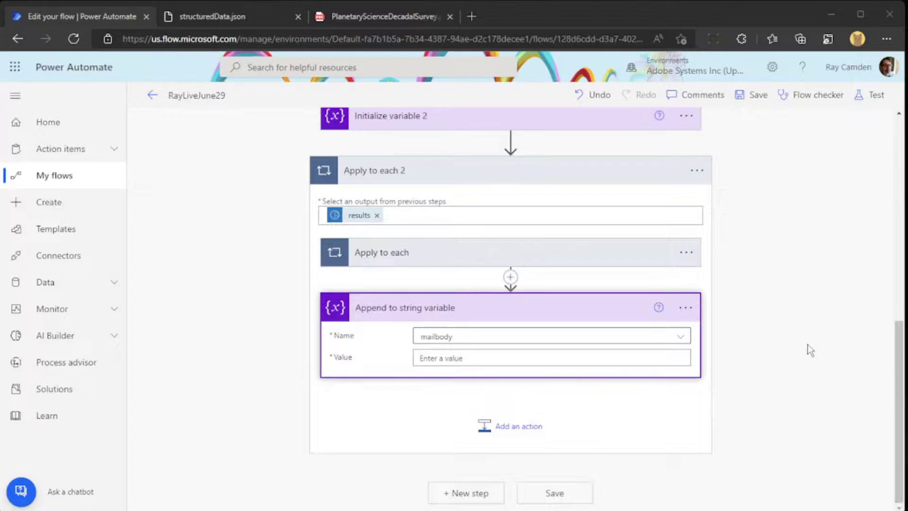
click(598, 356)
click(782, 423)
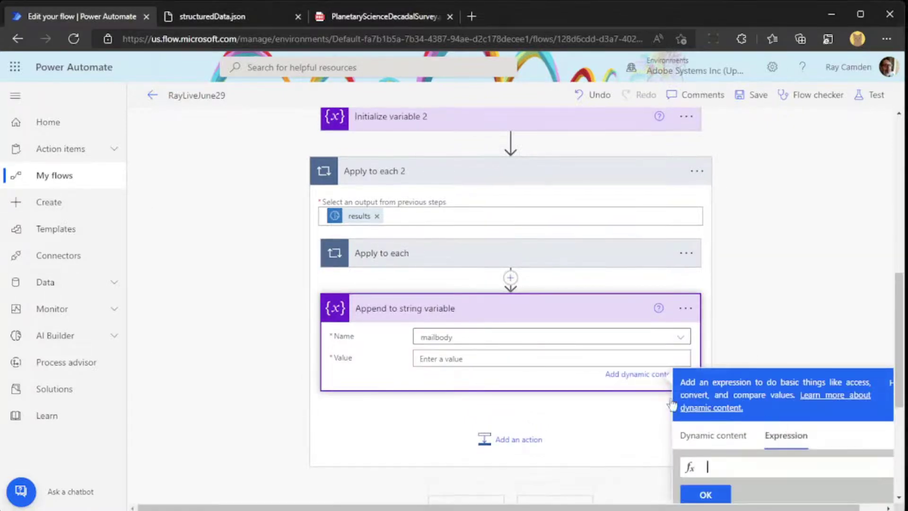
key(ctrl+v)
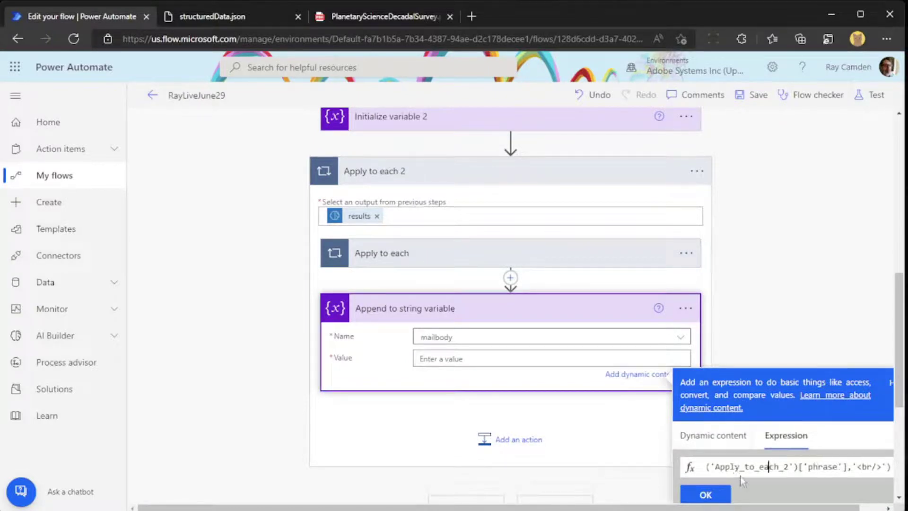
click(723, 475)
double_click(723, 475)
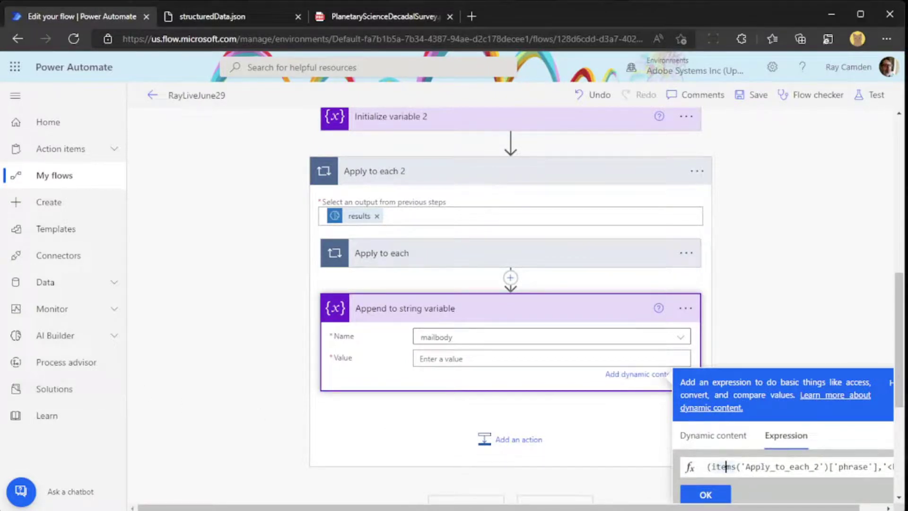
key(Home)
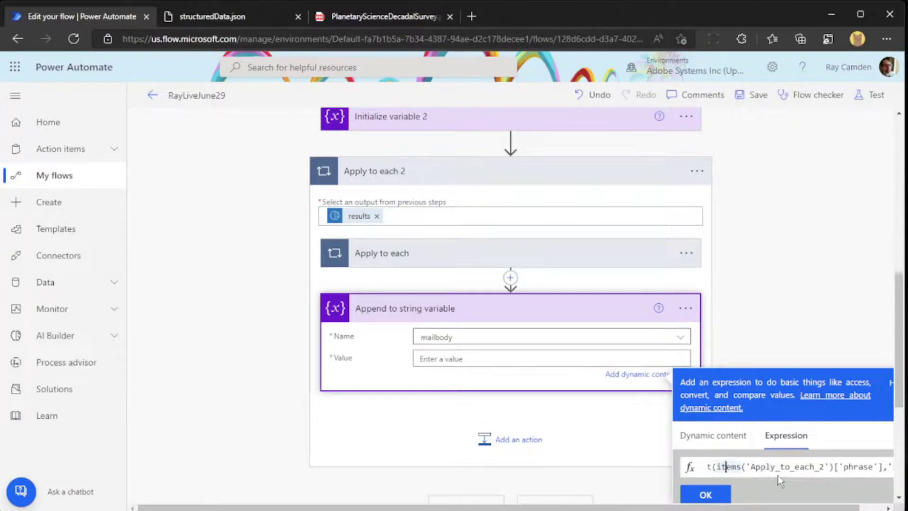
text(concat)
key(Right)
key(Right)
key(Right)
key(Right)
key(Right)
key(Right)
key(Right)
key(Right)
key(Right)
key(Right)
key(Right)
key(Right)
key(Right)
key(Right)
key(Right)
key(Right)
key(Right)
key(Right)
key(Right)
key(Right)
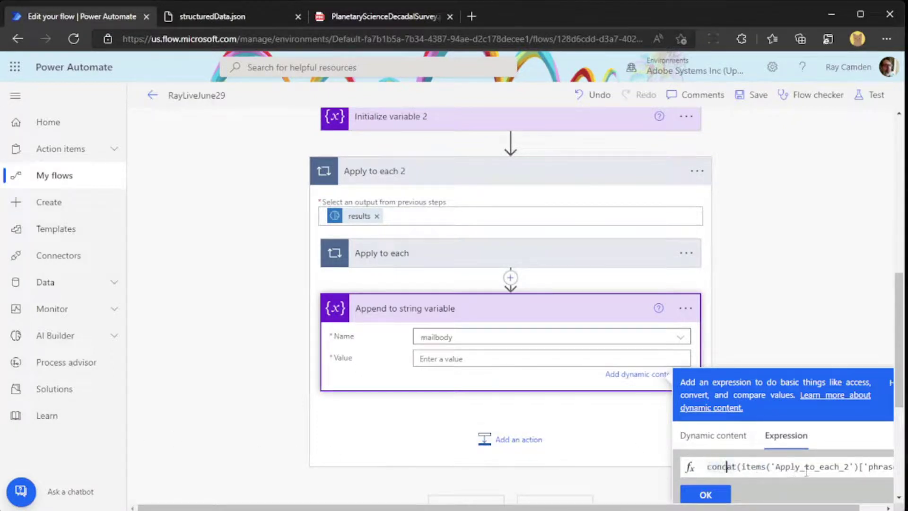
key(Right)
key(Right)
key(Right)
key(Right)
key(Right)
text(,'<br/>)
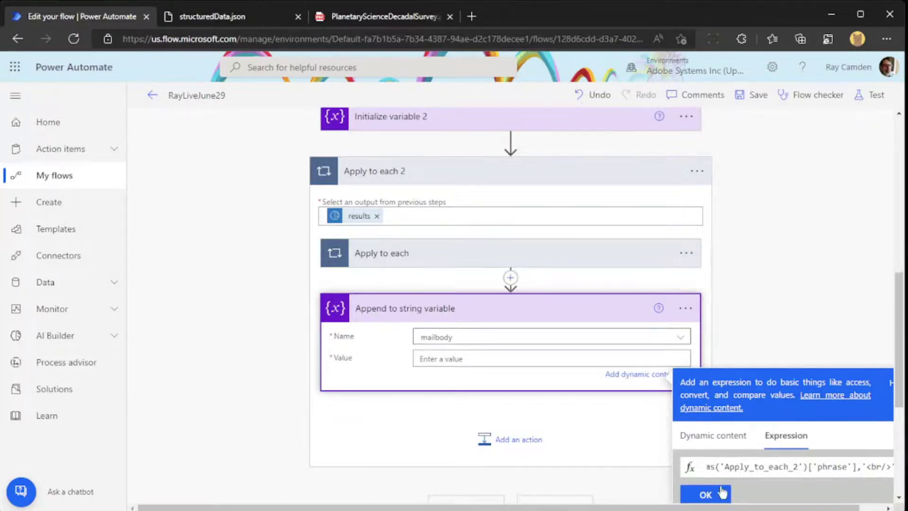
click(706, 494)
click(217, 427)
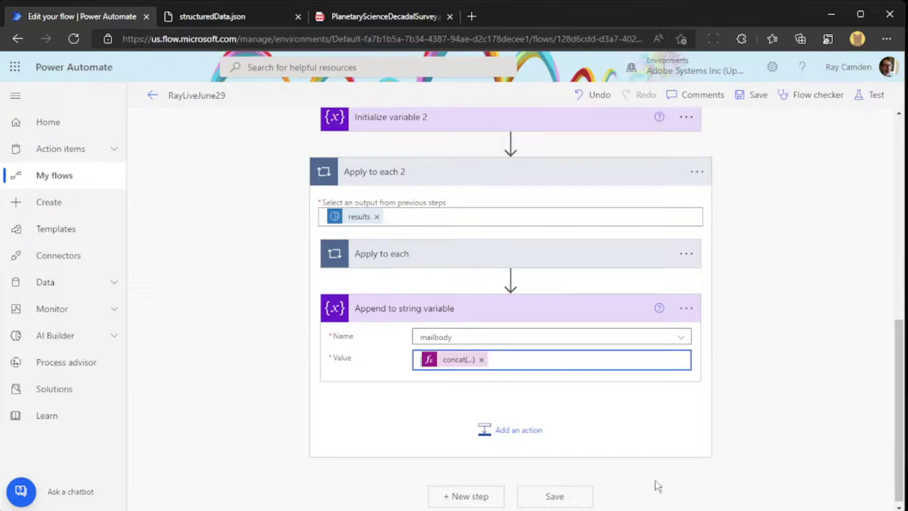
- Add a Send an email notification (V3) action after the Apply to each 2 loop
click(463, 497)
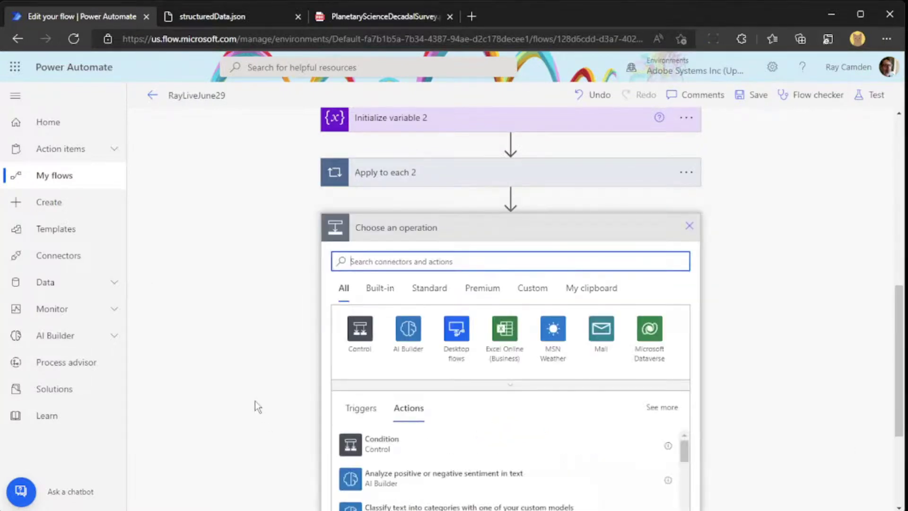
text(send an )
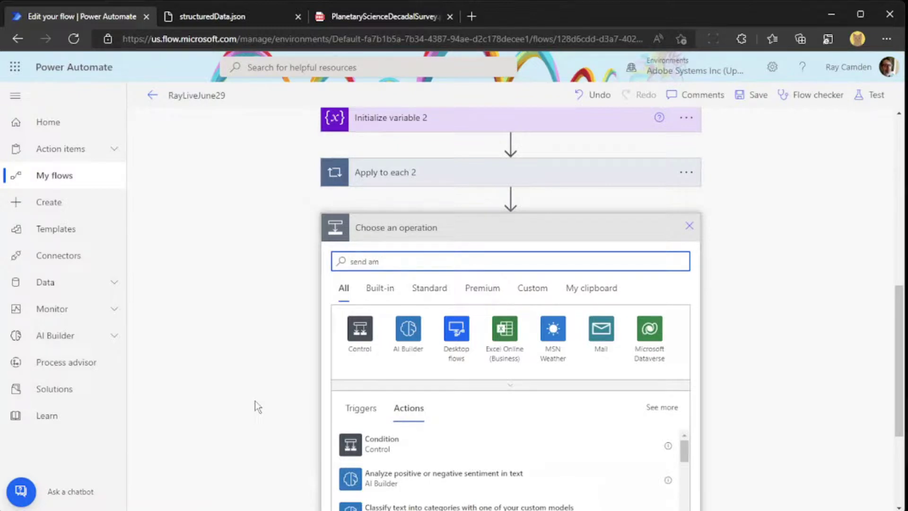
text(email)
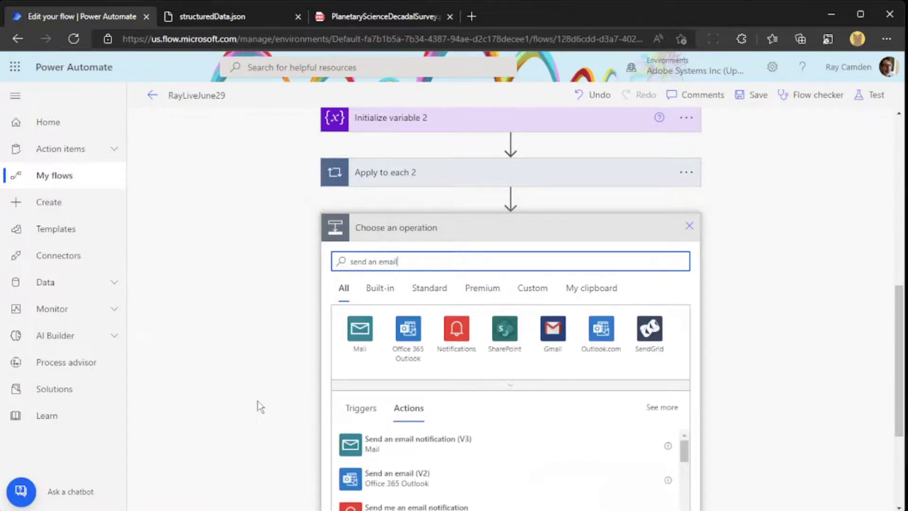
click(376, 443)
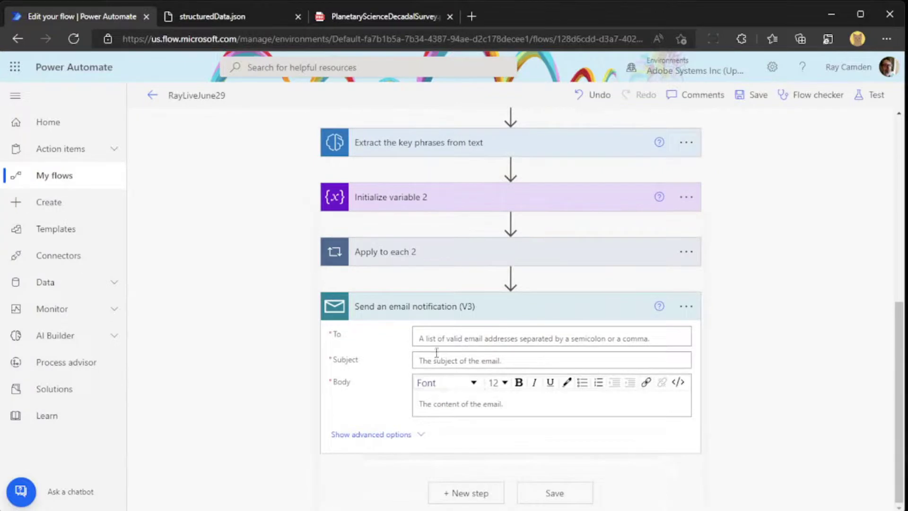
- Address the email notification to the flow owner's own account and enter the subject "PDF extracted and analyzed"
click(440, 340)
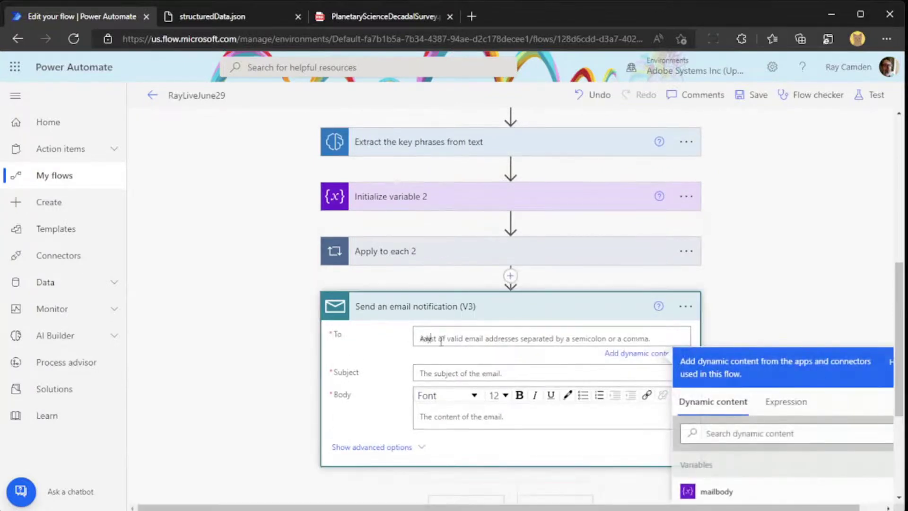
text(rayc)
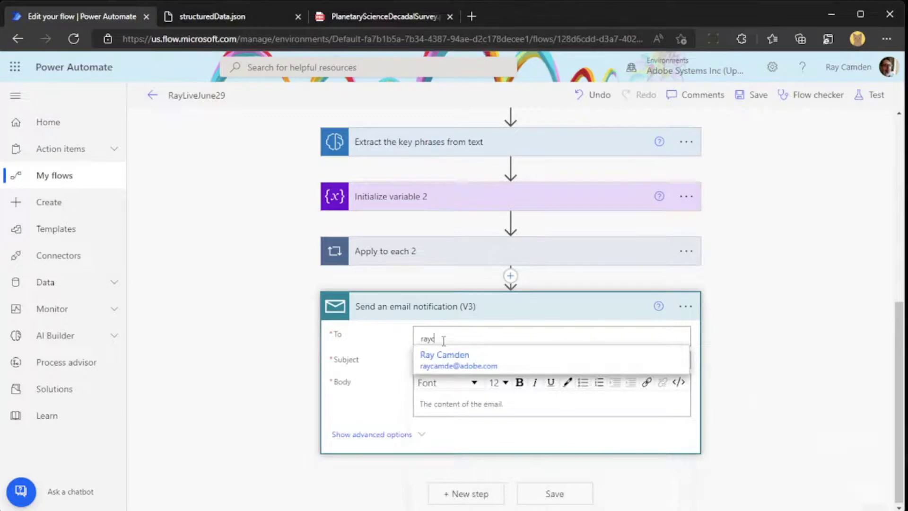
click(452, 367)
click(467, 373)
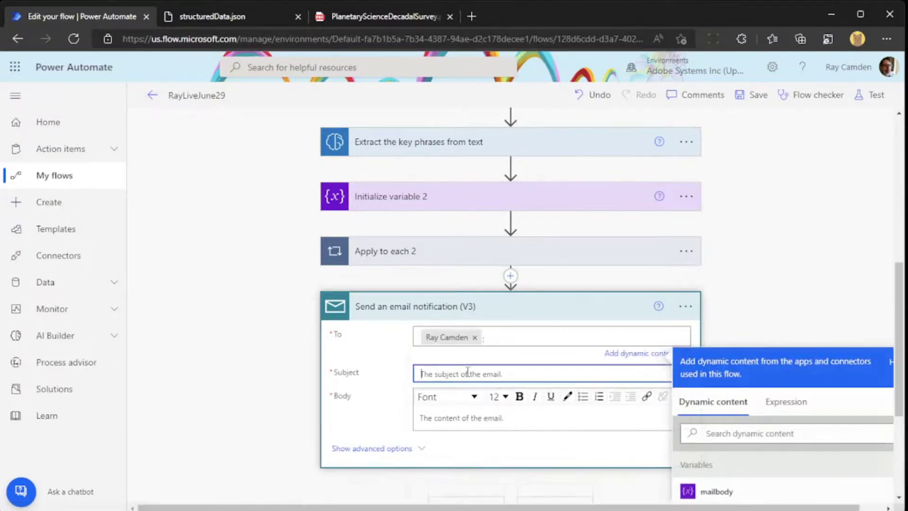
text(PDF)
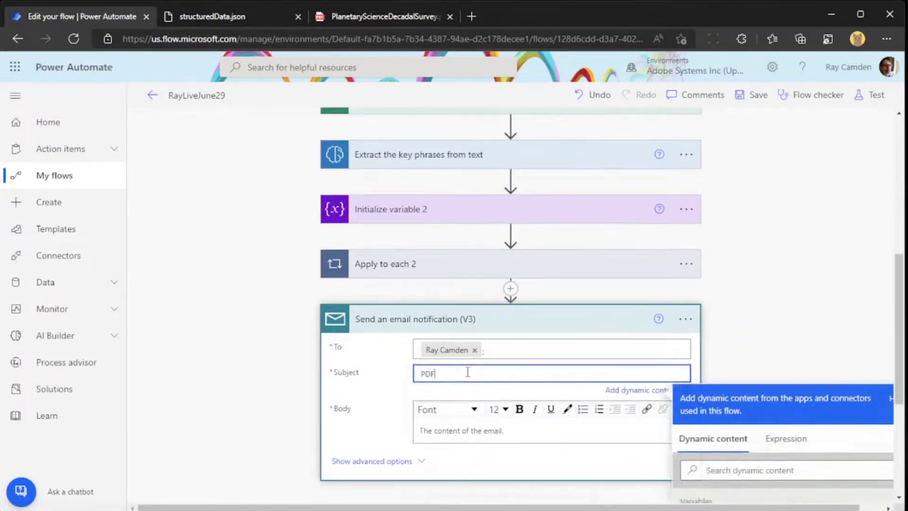
text( extracted and analyzed)
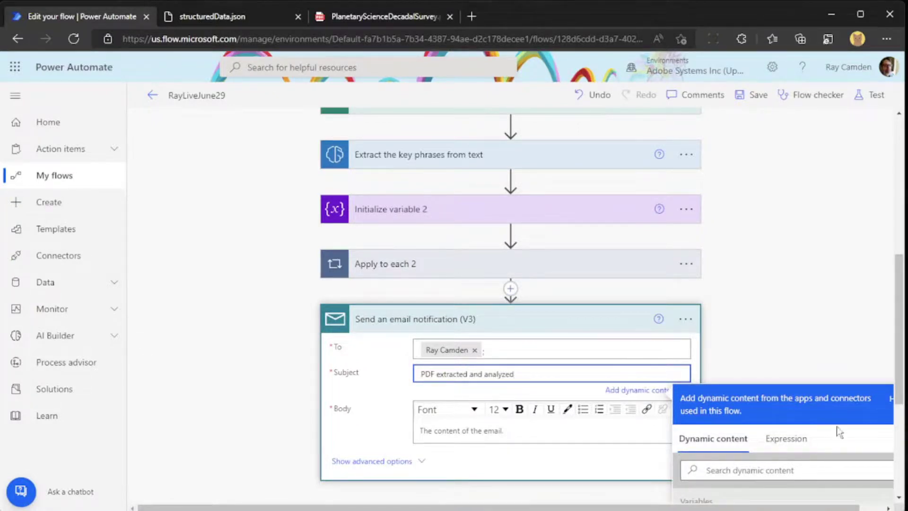
click(807, 320)
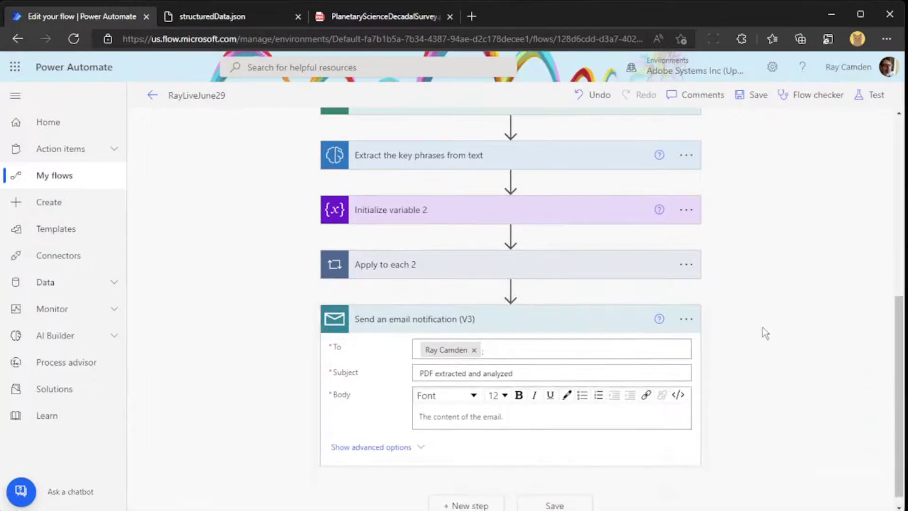
- Start the email body with "The PDF," followed by the x-ms-file-id dynamic content from the file-created trigger
click(483, 411)
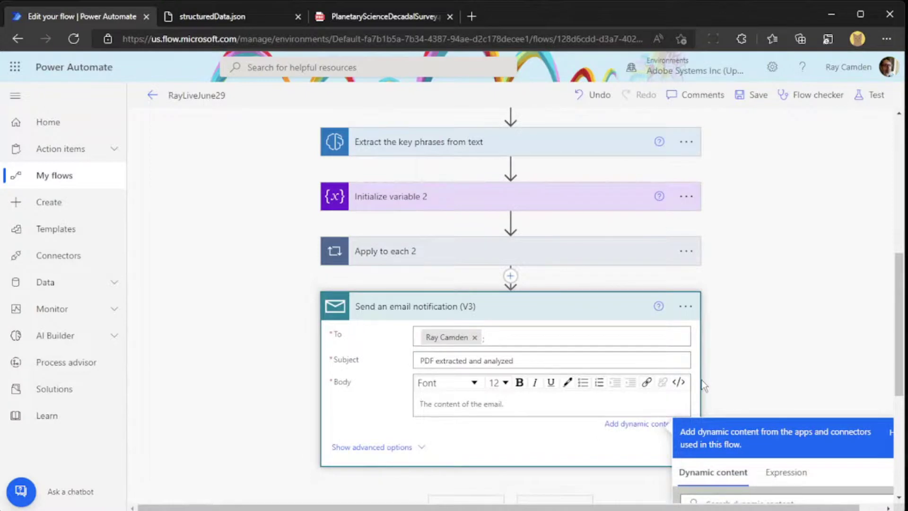
text(The PDF,)
scroll(822, 365, down, 4)
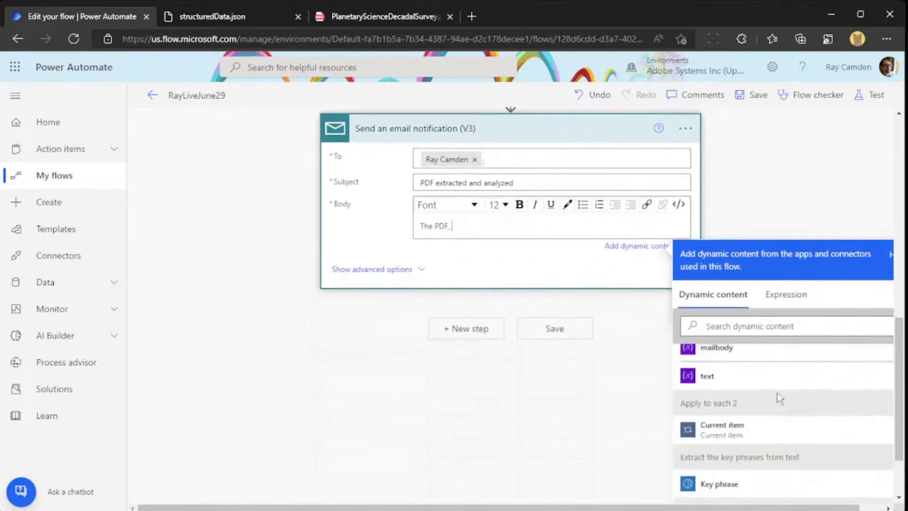
scroll(776, 394, down, 6)
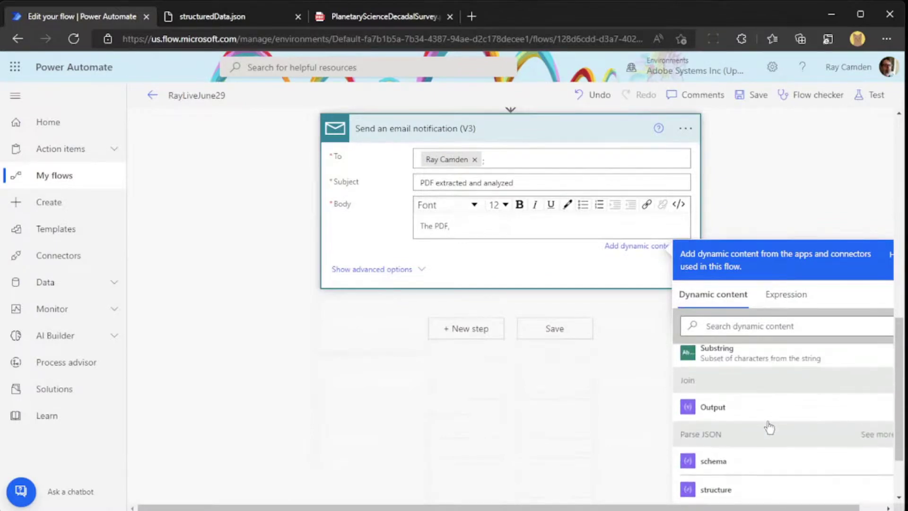
scroll(768, 423, down, 8)
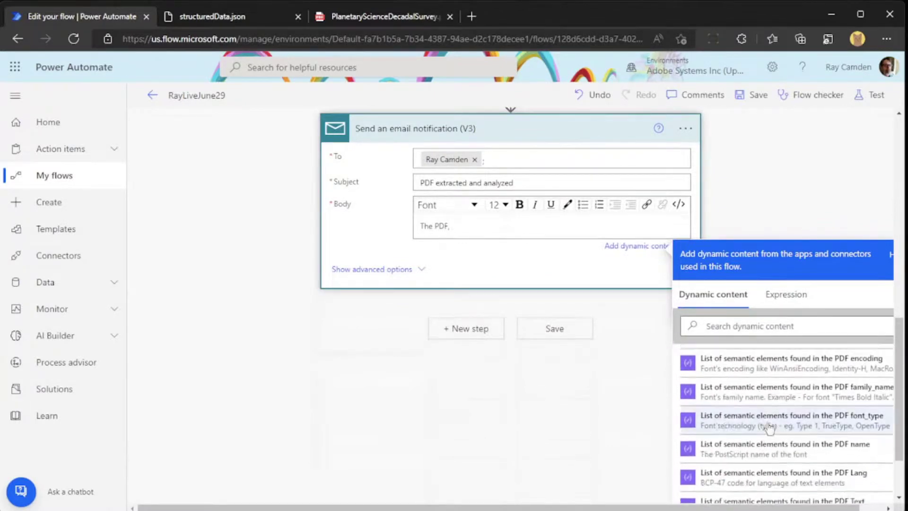
scroll(765, 427, down, 5)
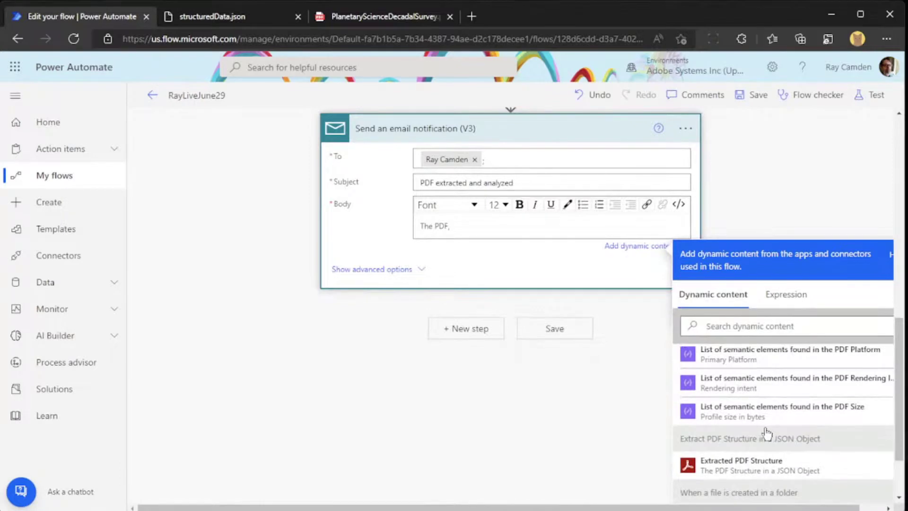
scroll(767, 433, down, 3)
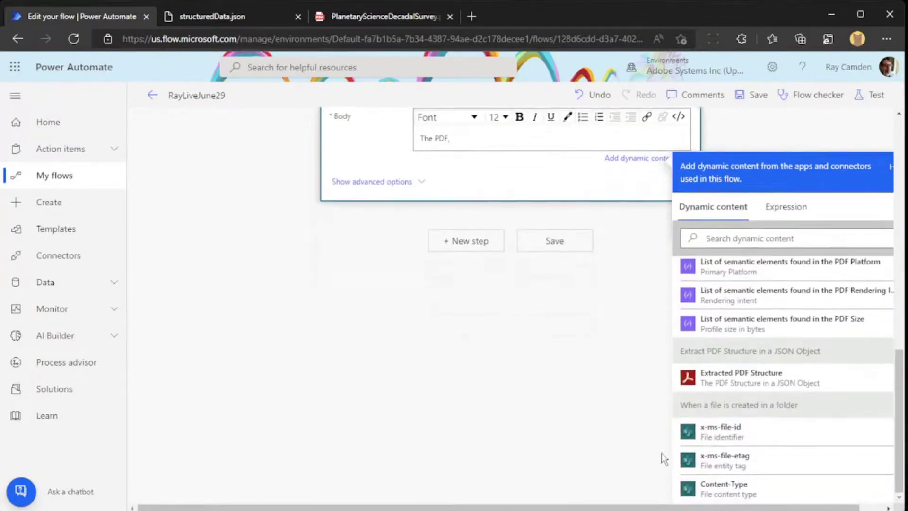
click(729, 435)
scroll(555, 270, up, 3)
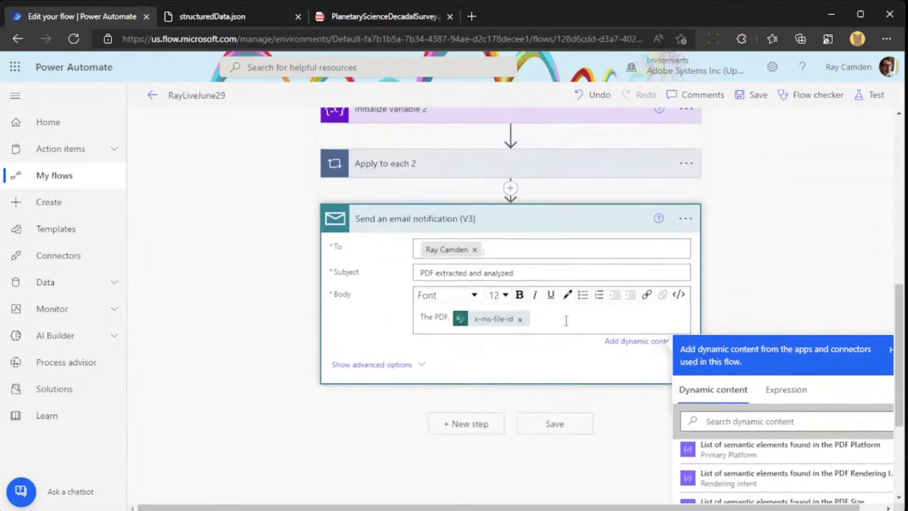
- Continue the email body after the file identifier with ", was added to our folder. We found these key phrases:"
text(, was added to our folder. We found these key phr)
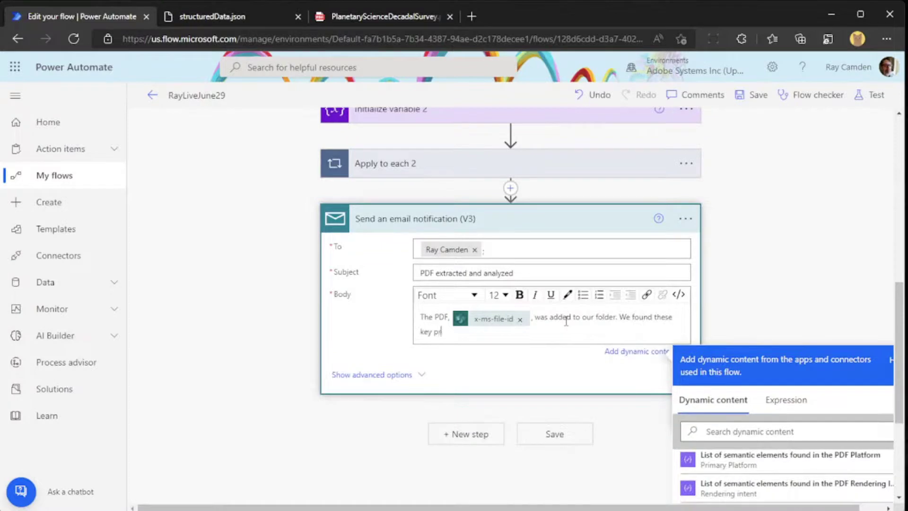
text(as)
key(BackSpace)
key(BackSpace)
key(BackSpace)
text(hrases:)
- Insert the mailbody variable on a new line at the end of the email body
key(Return)
scroll(566, 322, down, 1)
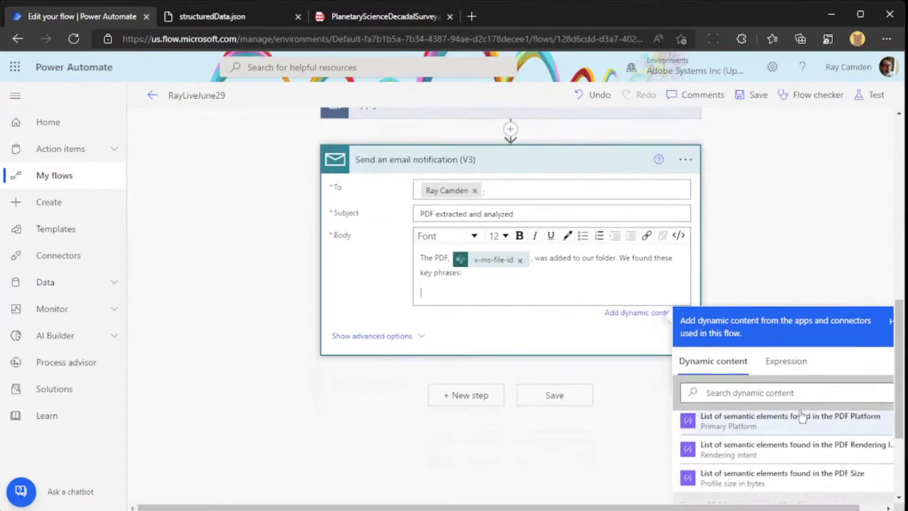
click(790, 395)
text(mail)
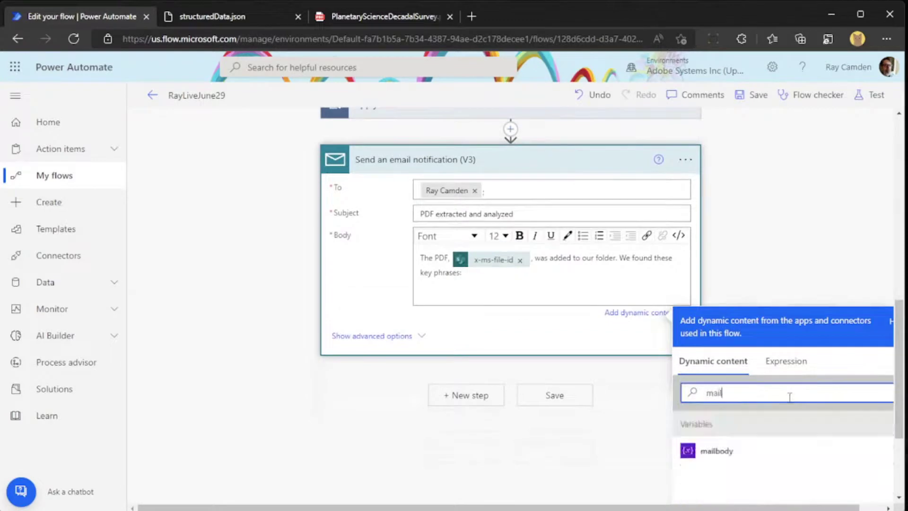
click(705, 451)
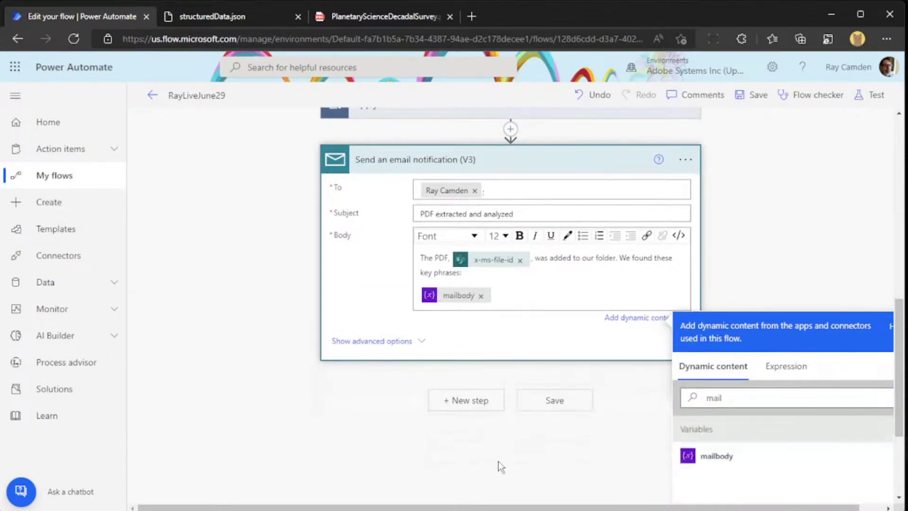
- Save the flow and start a manual test run that waits for a file in the SharePoint folder
click(545, 405)
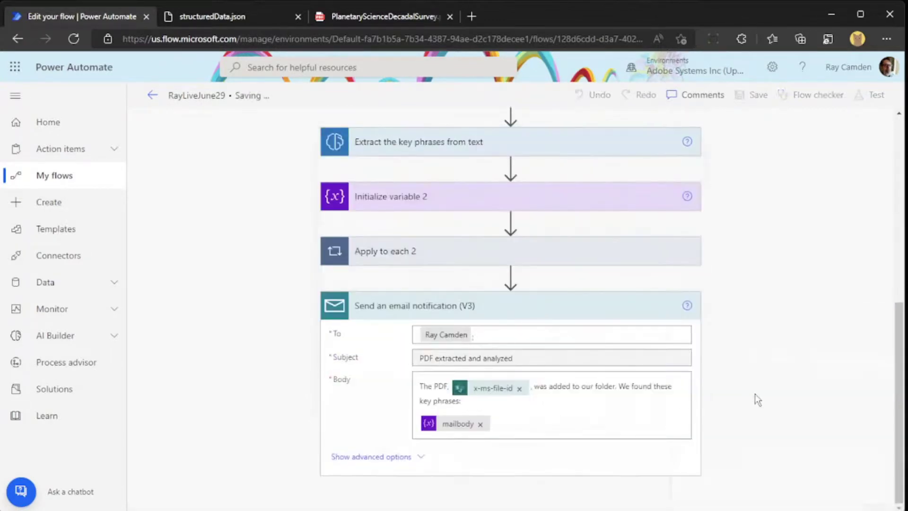
scroll(258, 220, up, 8)
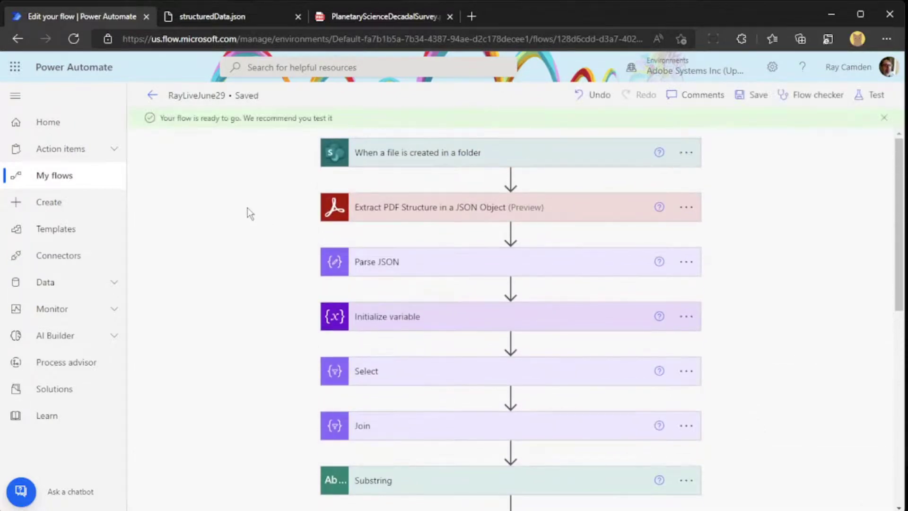
click(861, 96)
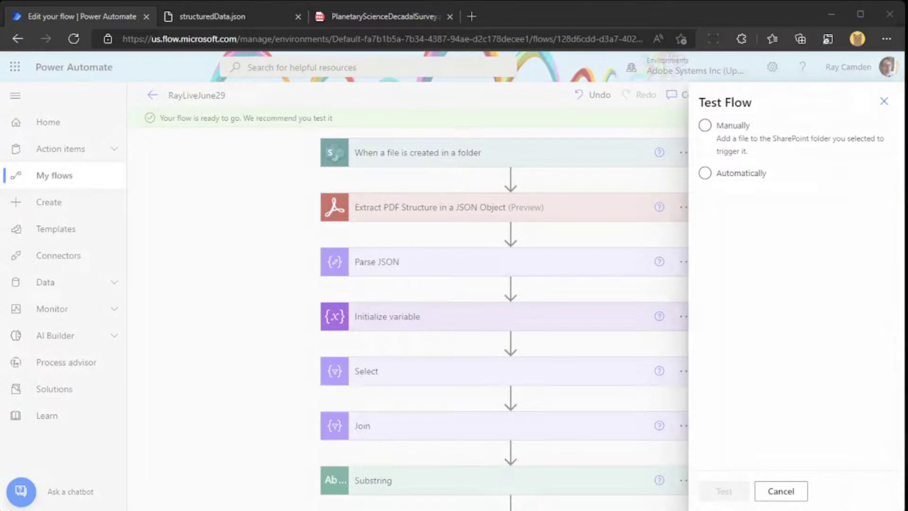
click(736, 137)
click(727, 487)
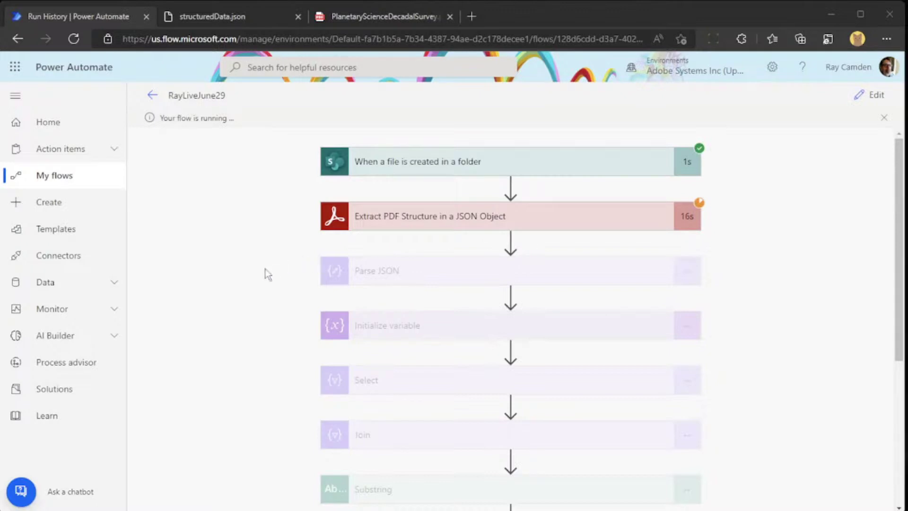
- Follow the test run's progress through each action, from the file-created trigger to the email notification
scroll(267, 274, down, 2)
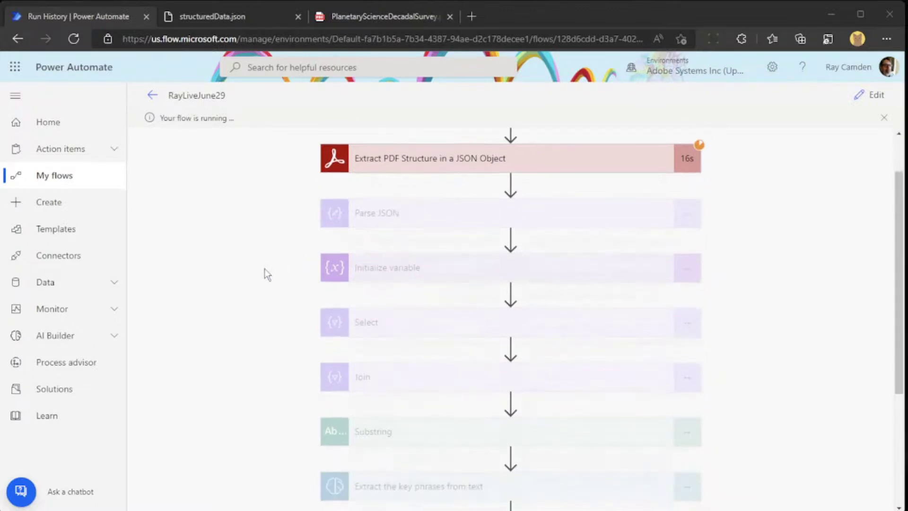
scroll(267, 274, up, 2)
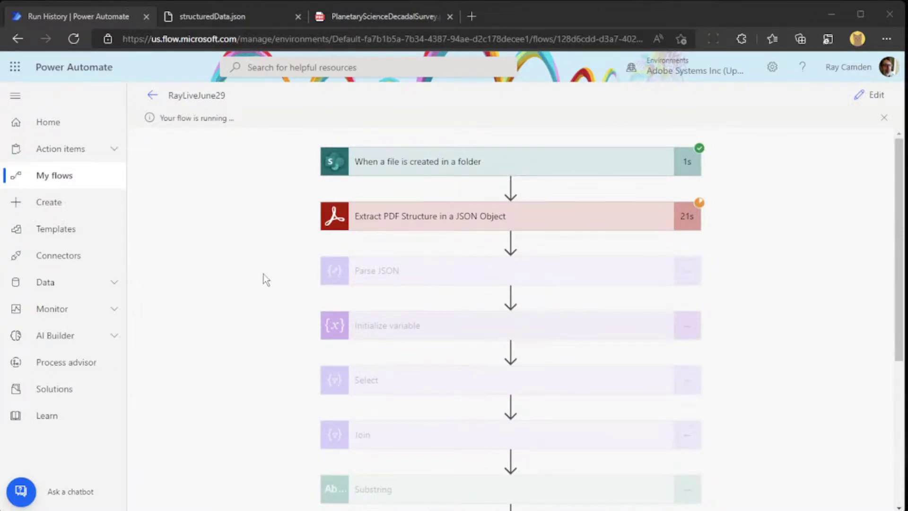
scroll(266, 268, down, 1)
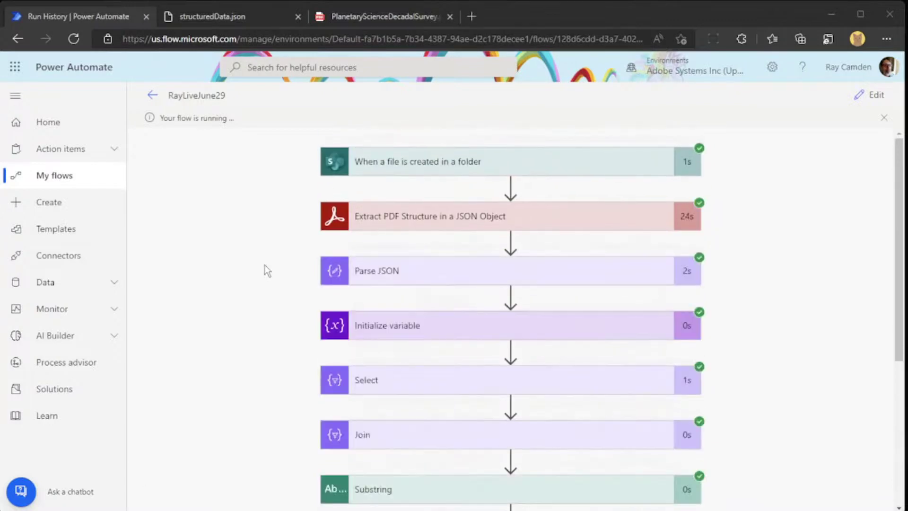
scroll(594, 288, down, 4)
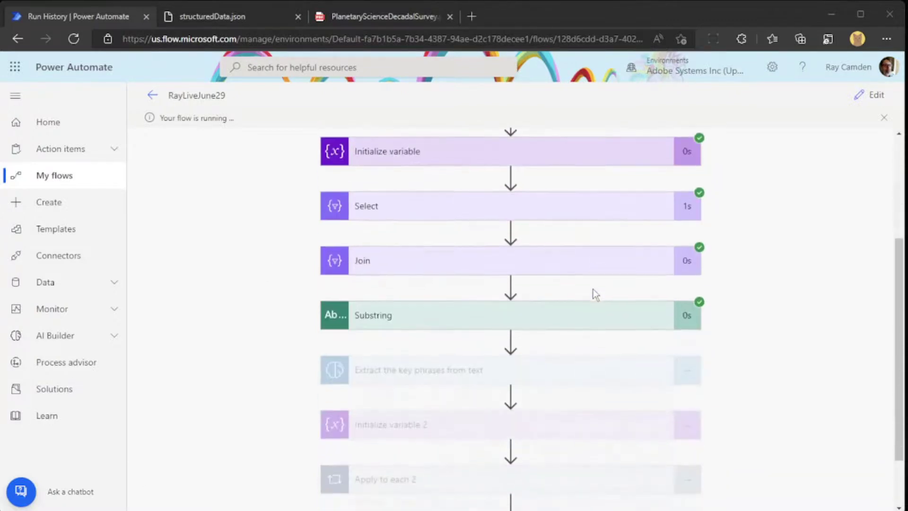
scroll(595, 294, down, 1)
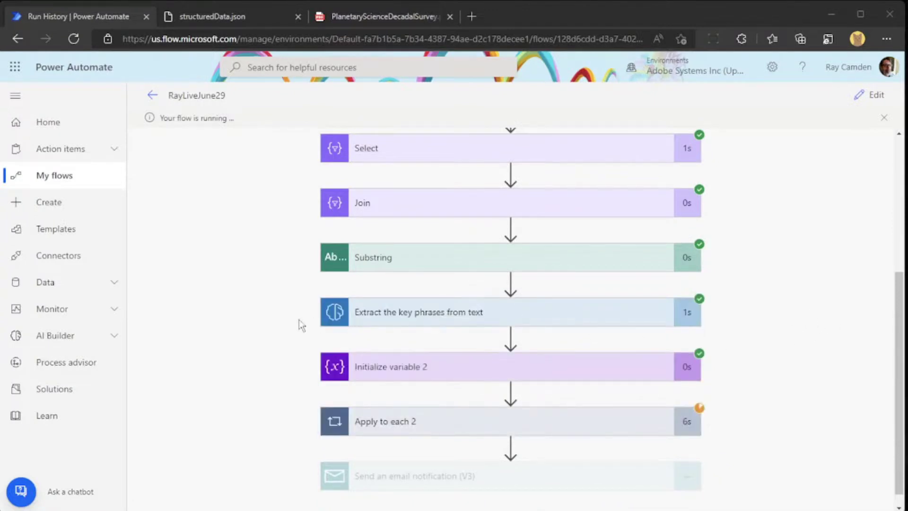
scroll(229, 325, down, 1)
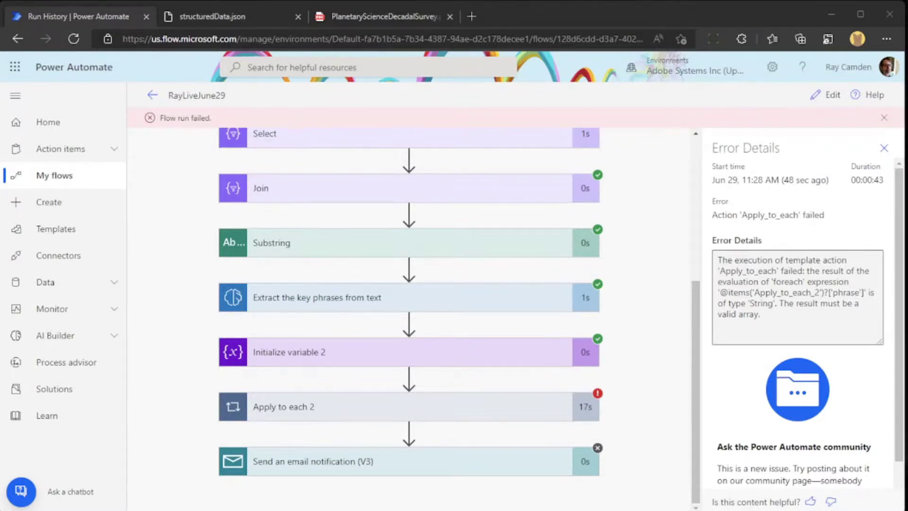
- Switch to the Outlook window with the "PDF Extracted and Analyzed" email, fit it to the screen and examine its key phrase list
drag(907, 210, 385, 189)
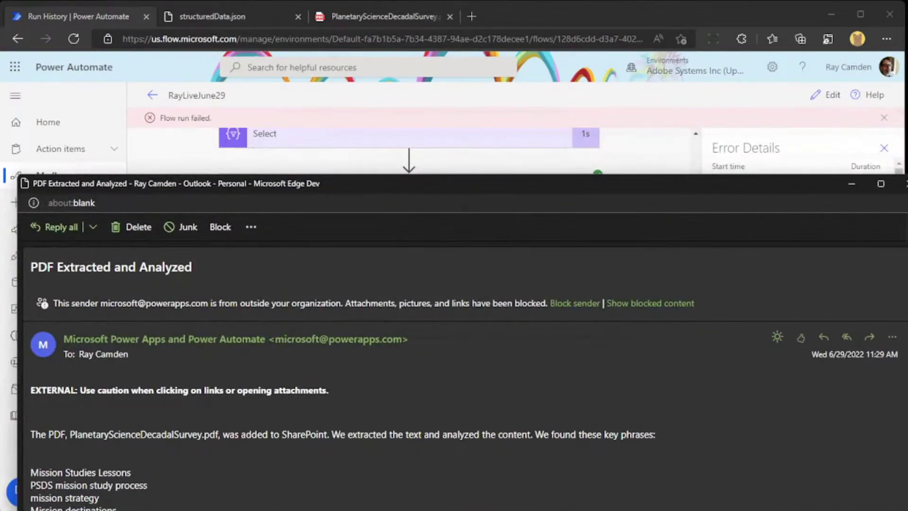
drag(848, 331, 901, 331)
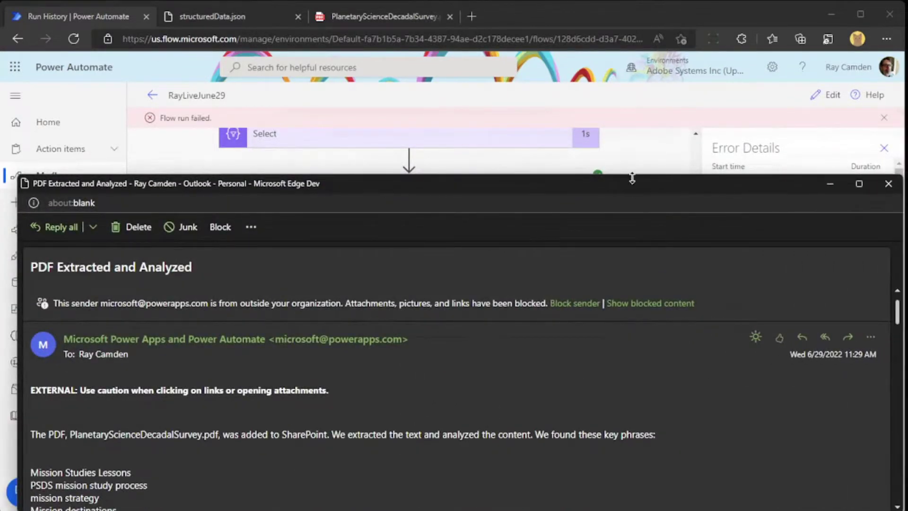
drag(633, 176, 586, 13)
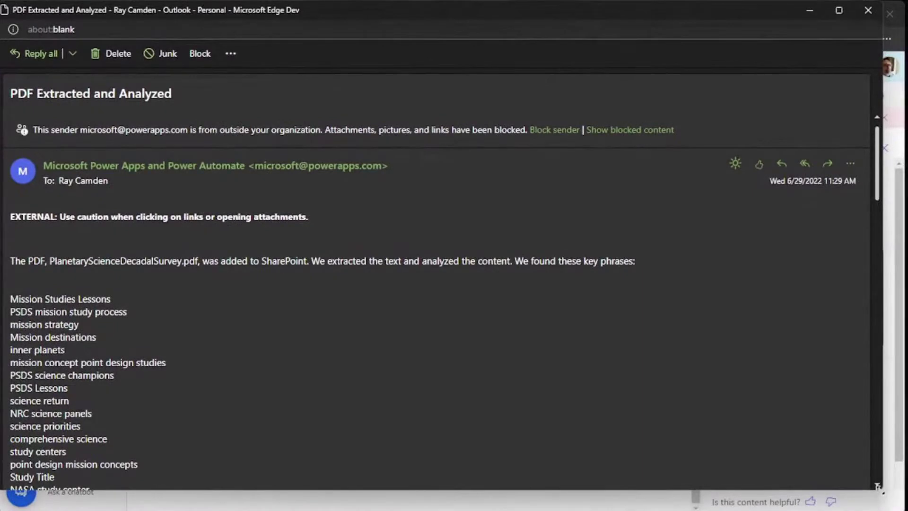
drag(893, 501, 907, 510)
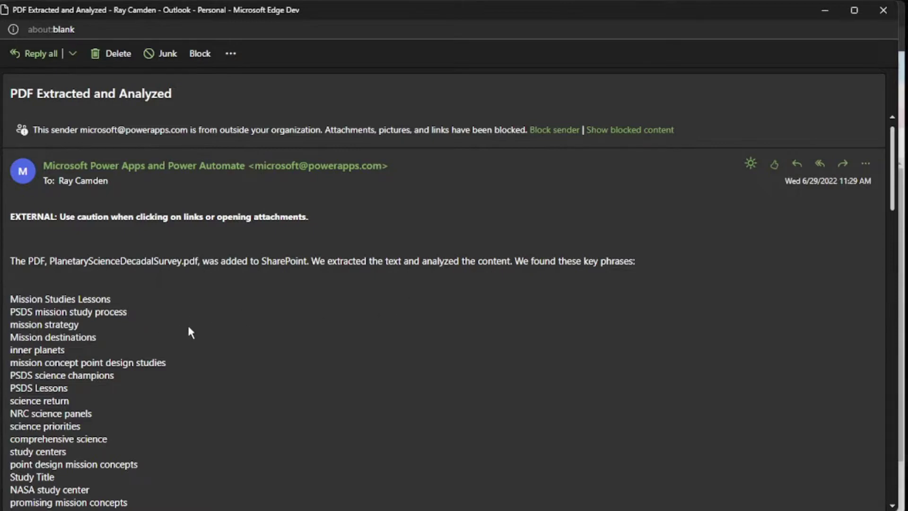
scroll(188, 329, down, 6)
scroll(189, 329, down, 12)
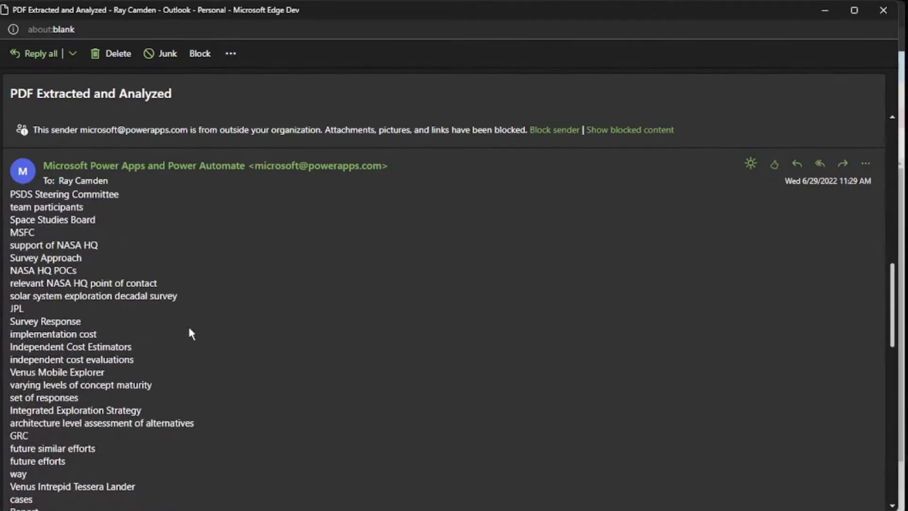
scroll(190, 329, down, 6)
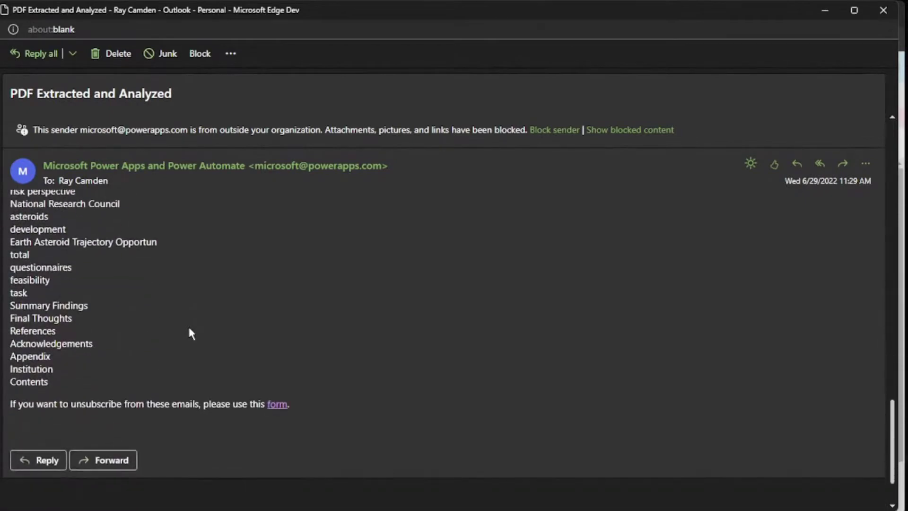
scroll(189, 329, up, 7)
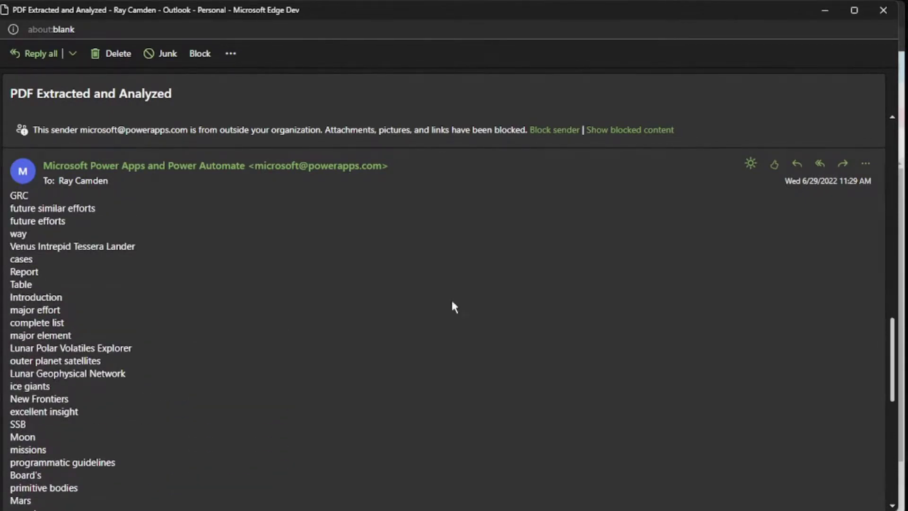